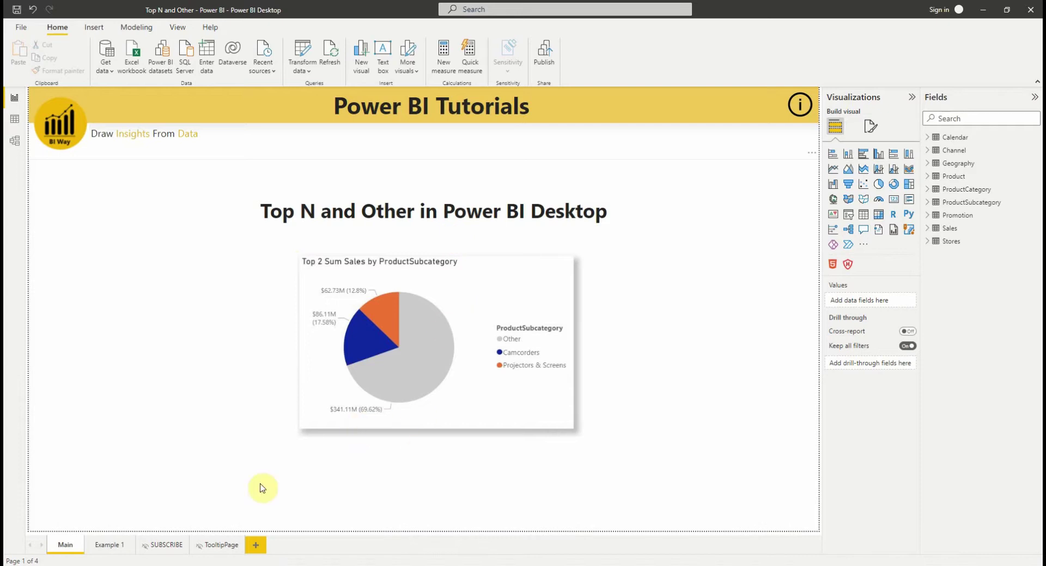
Create a calculated table on the Example 1 page and name it TopSubCategory in its formula.
{"action": "left_click", "coordinate": [103, 545]}
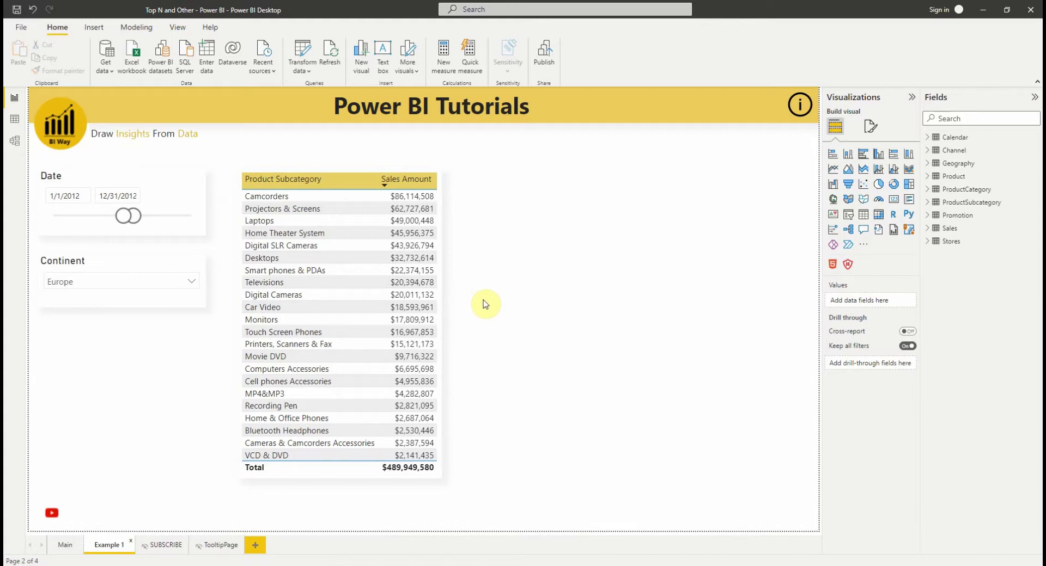
{"action": "left_click", "coordinate": [139, 28]}
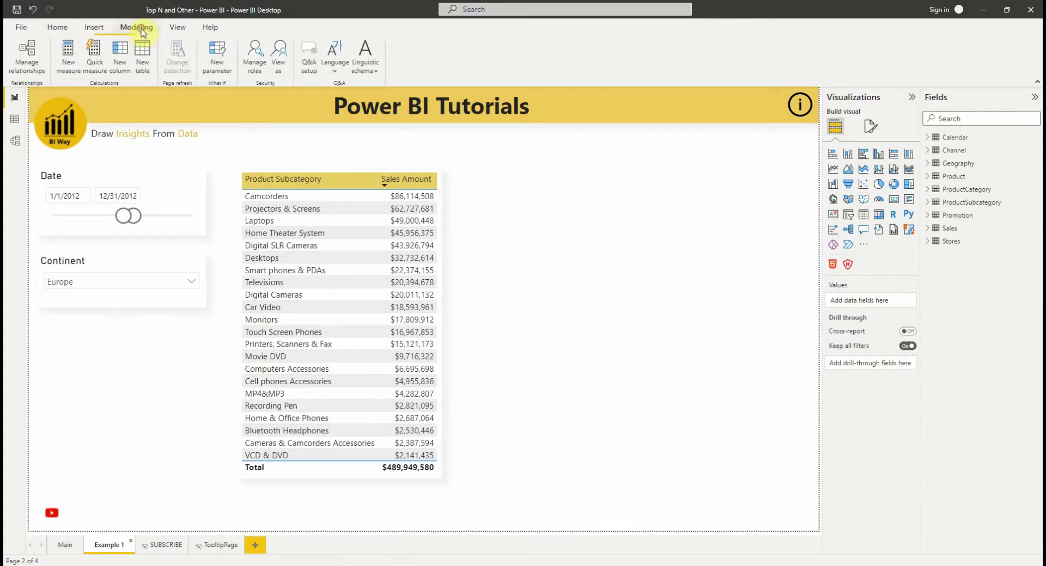
{"action": "left_click", "coordinate": [141, 55]}
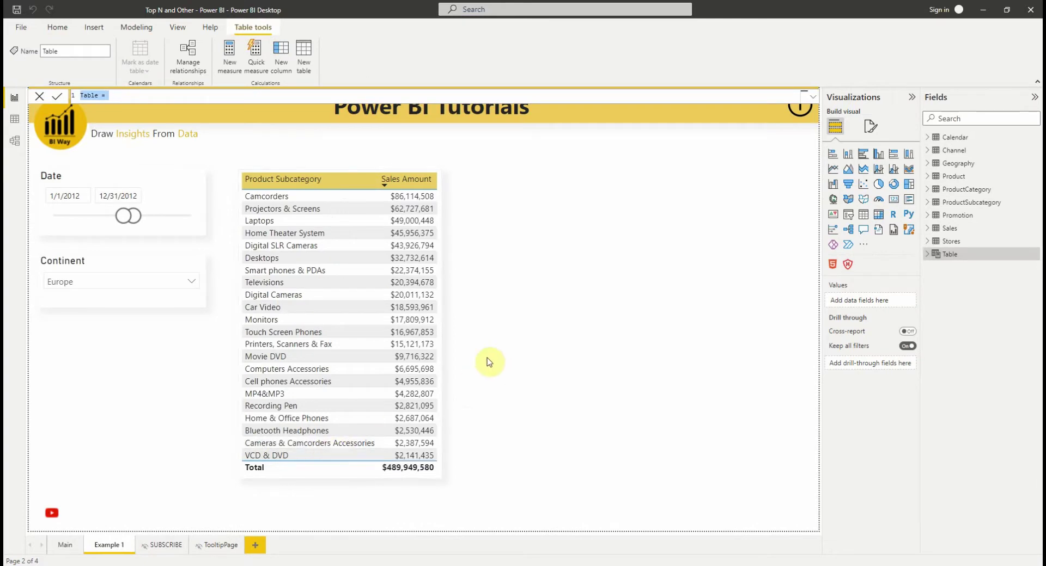
{"action": "left_click", "coordinate": [813, 96]}
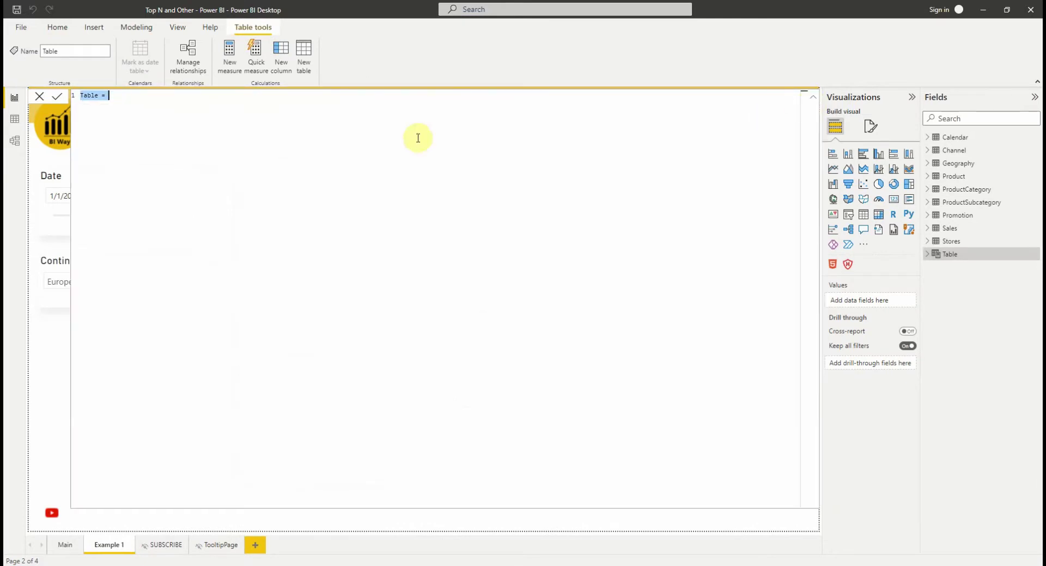
{"action": "left_click", "coordinate": [93, 96]}
{"action": "double_click", "coordinate": [92, 96]}
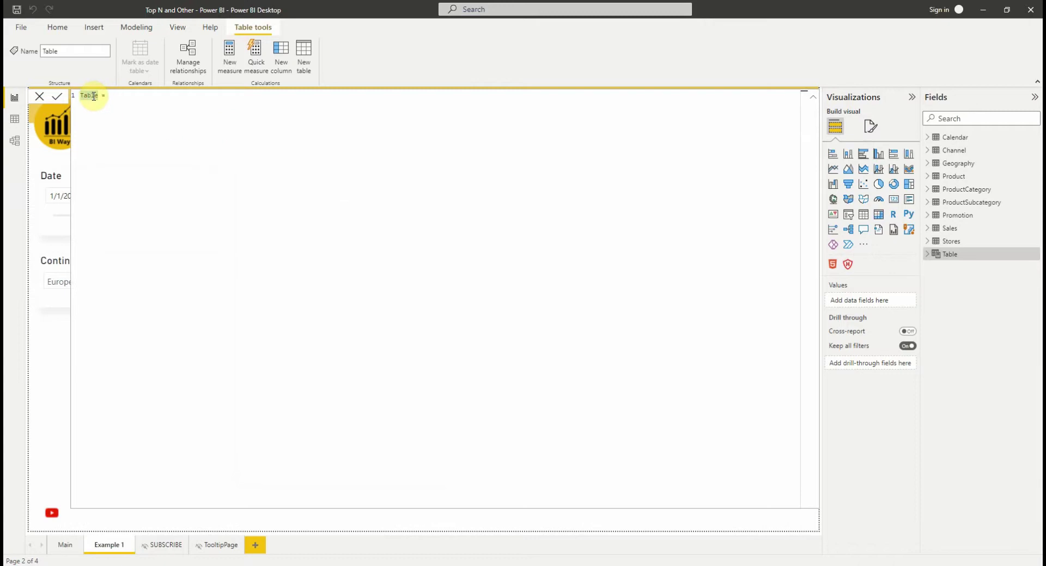
{"action": "type", "text": "TopSubCategory"}
{"action": "left_click", "coordinate": [157, 97]}
Start the table's UNION expression with VALUES(ProductSubcategory[ProductSubcategory]) as the first argument.
{"action": "key", "text": "shift+Return"}
{"action": "type", "text": "UN"}
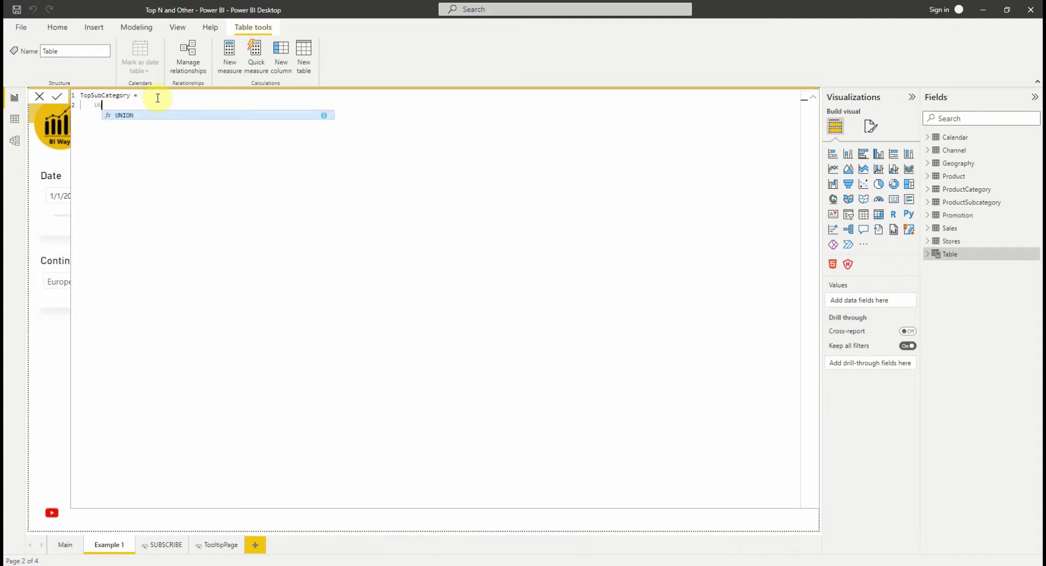
{"action": "type", "text": "ION("}
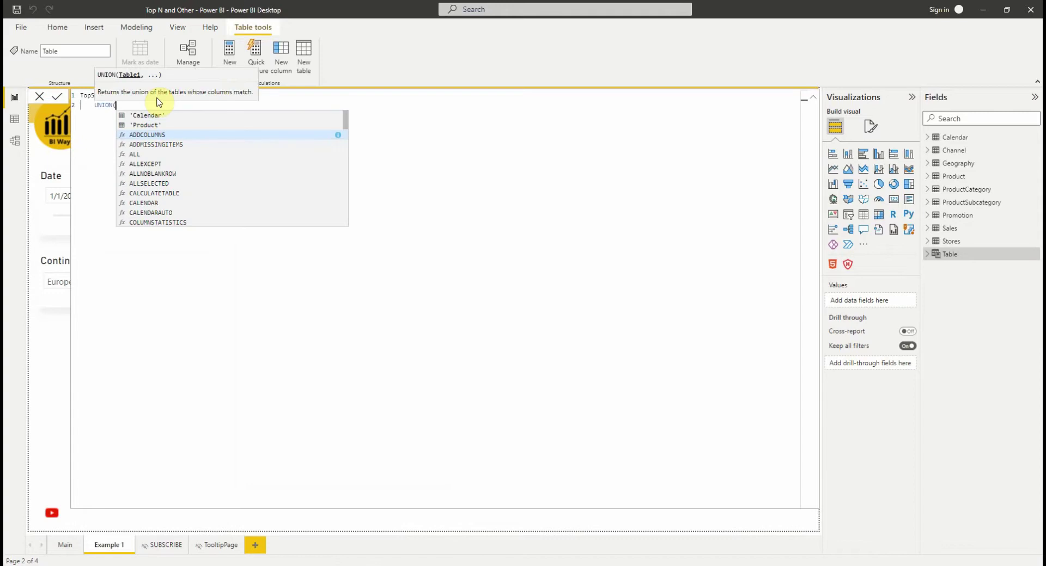
{"action": "key", "text": "shift+Return"}
{"action": "type", "text": "VALUES("}
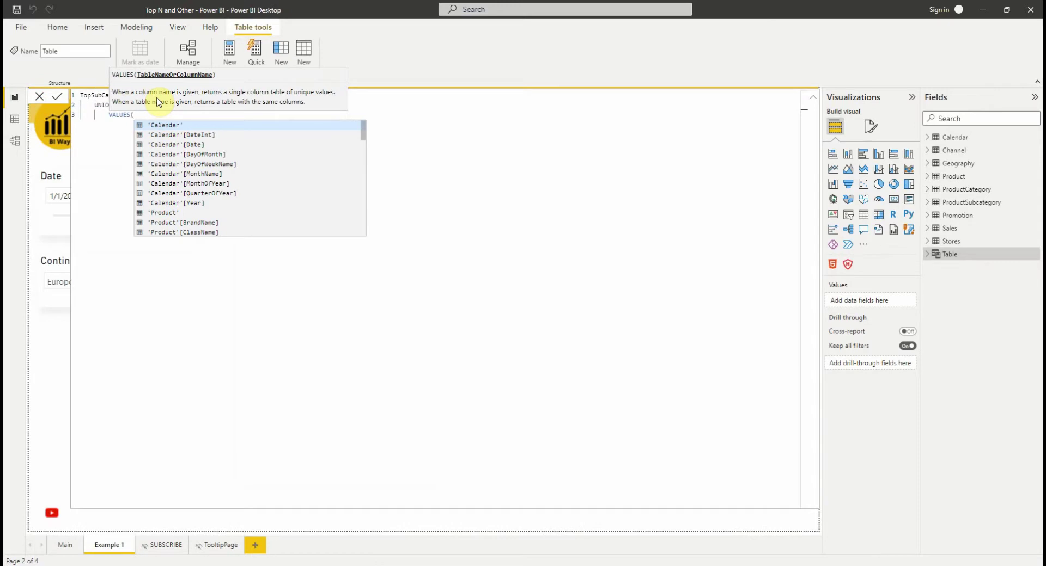
{"action": "type", "text": "subc"}
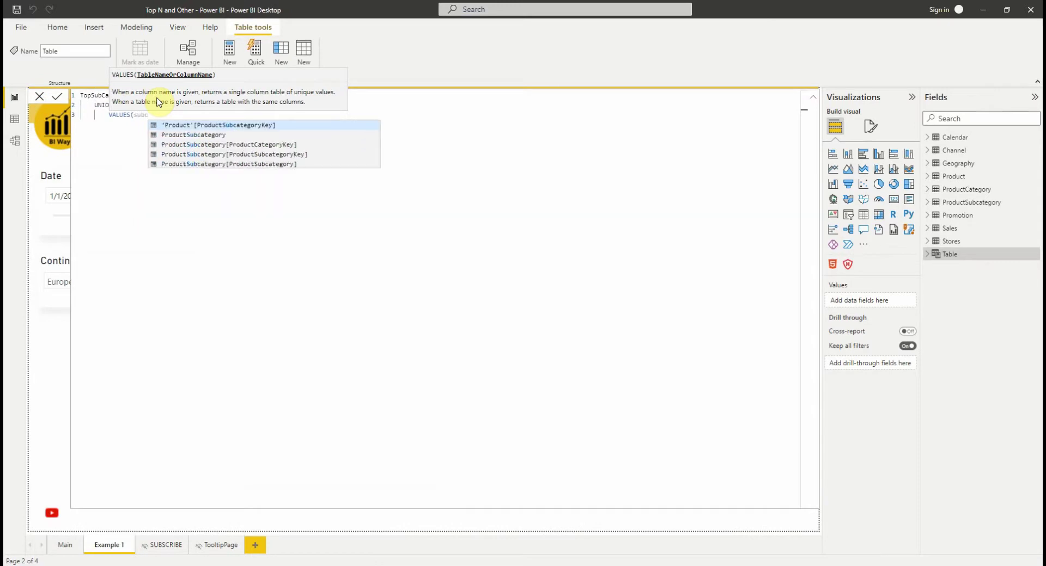
{"action": "key", "text": "Down"}
{"action": "key", "text": "Down"}
{"action": "key", "text": "Down"}
{"action": "key", "text": "Down"}
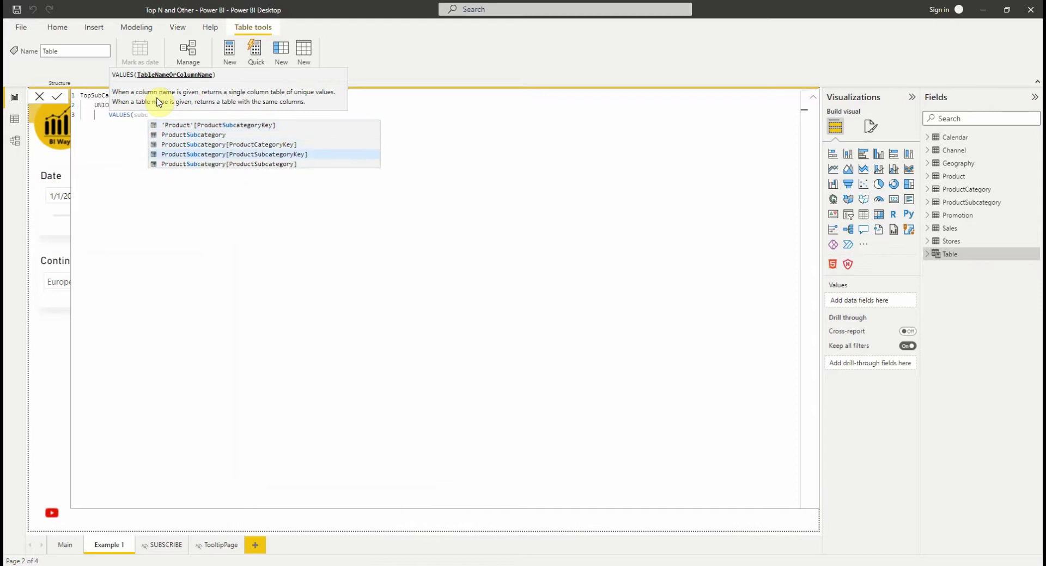
{"action": "key", "text": "Tab"}
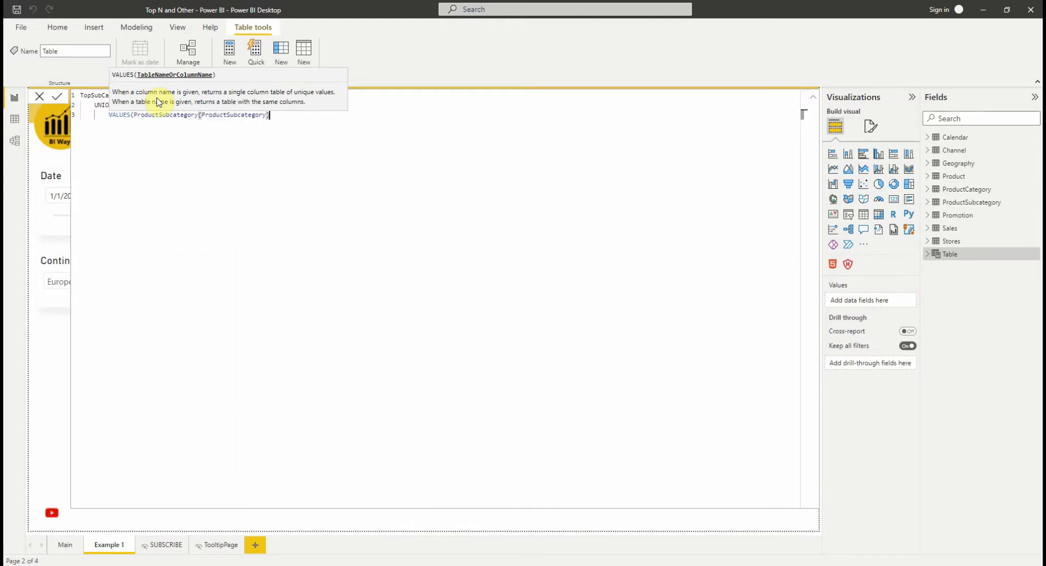
{"action": "type", "text": "),"}
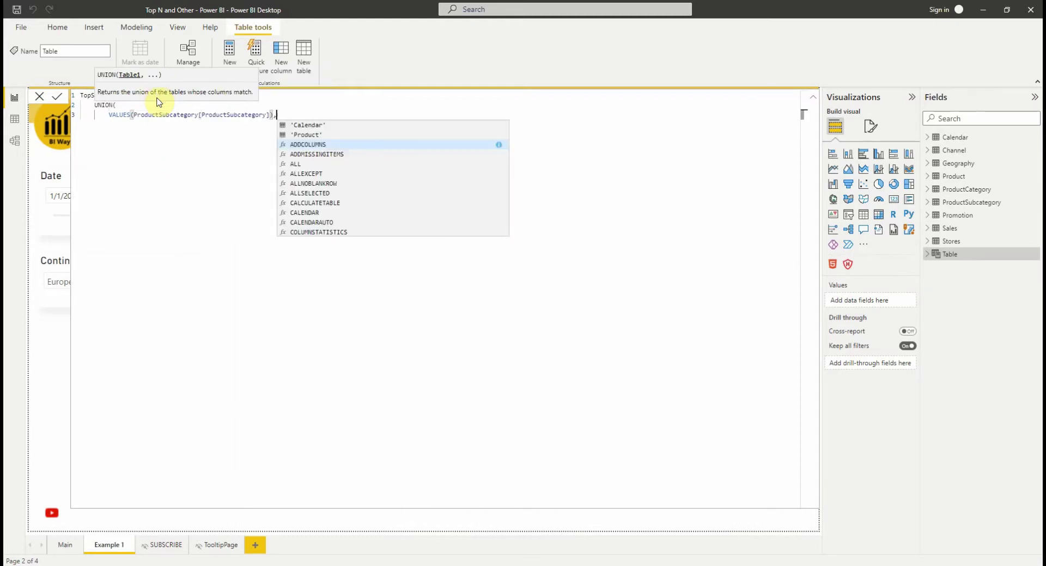
{"action": "key", "text": "shift+Return"}
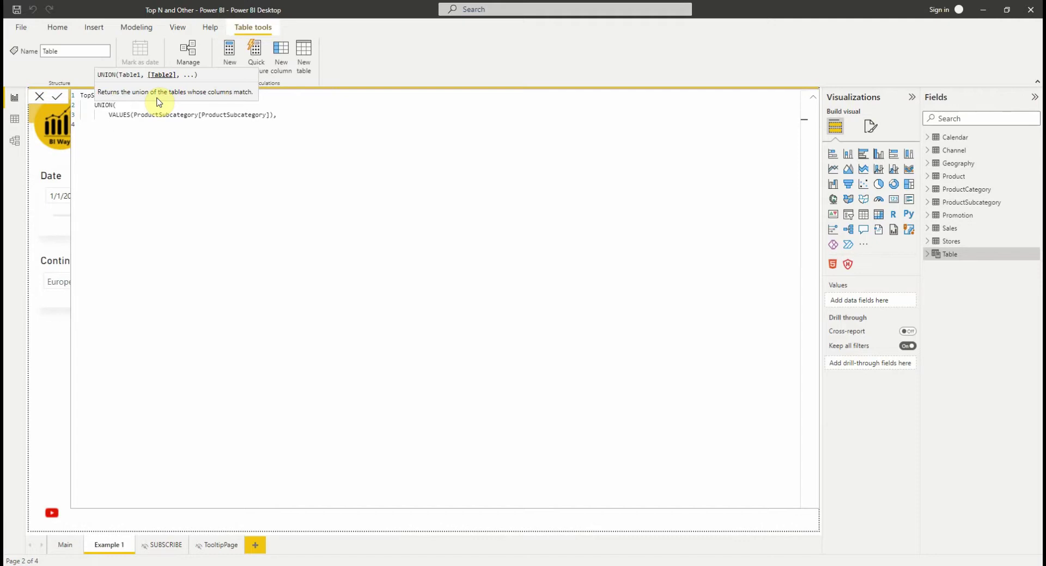
Add ROW("ProductSubcategory","Other") as the second UNION argument, close the expression and commit the TopSubCategory table.
{"action": "type", "text": "ROW(\"ProductSubcategory"}
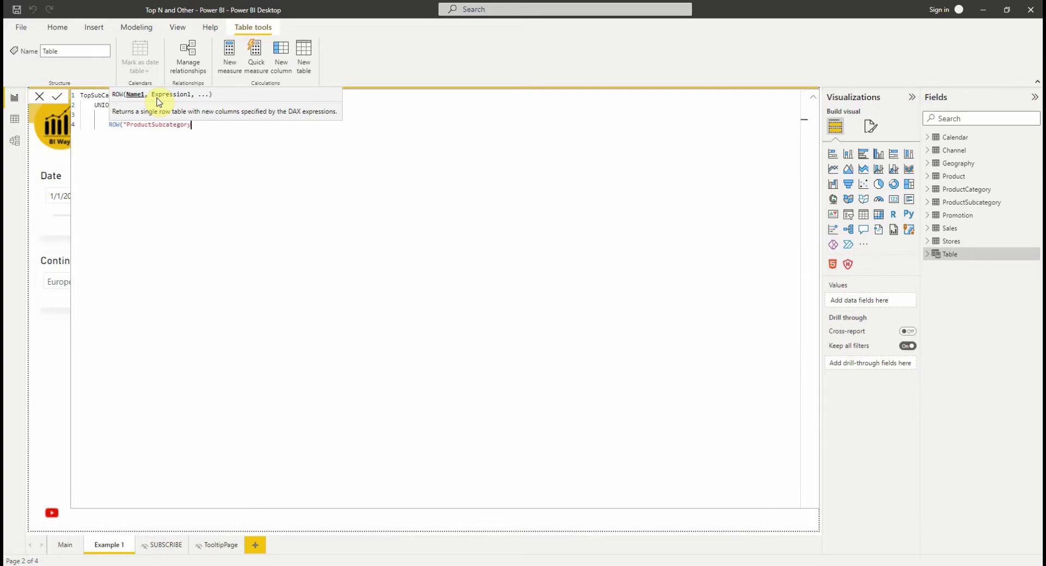
{"action": "type", "text": "\",\"Other"}
{"action": "type", "text": ")"}
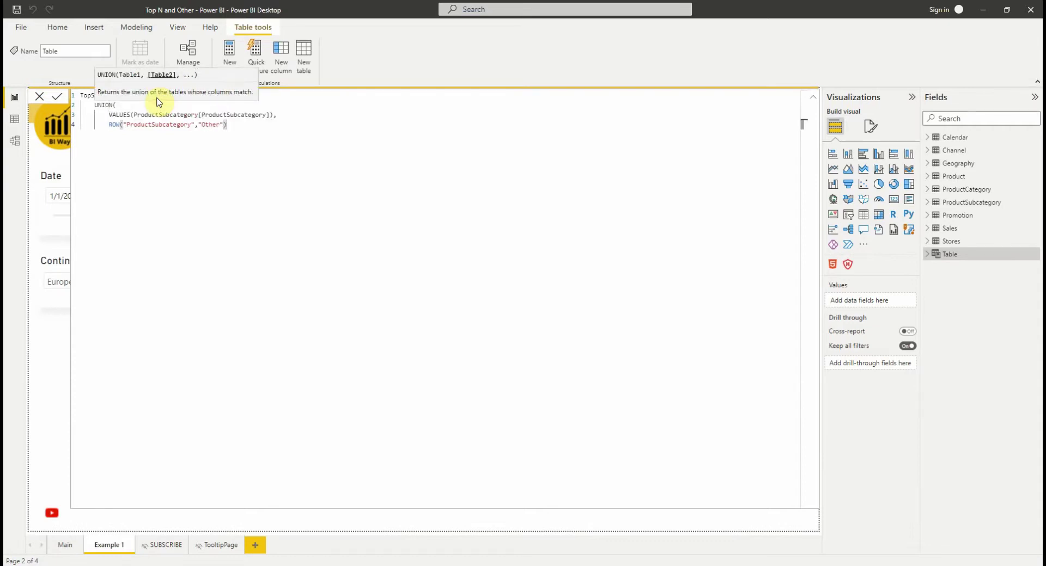
{"action": "key", "text": "Return"}
{"action": "type", "text": ")"}
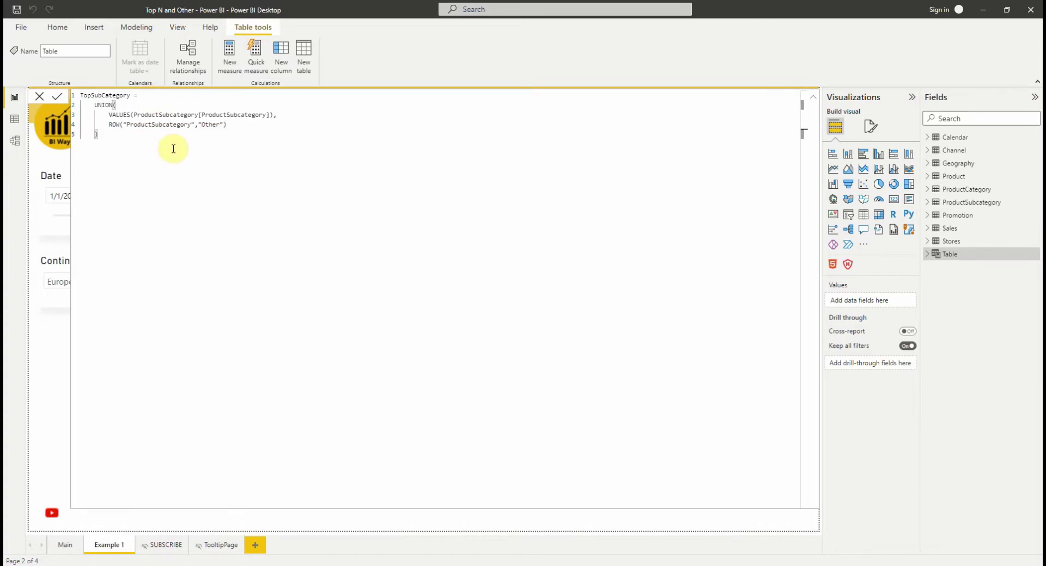
{"action": "left_click", "coordinate": [57, 98]}
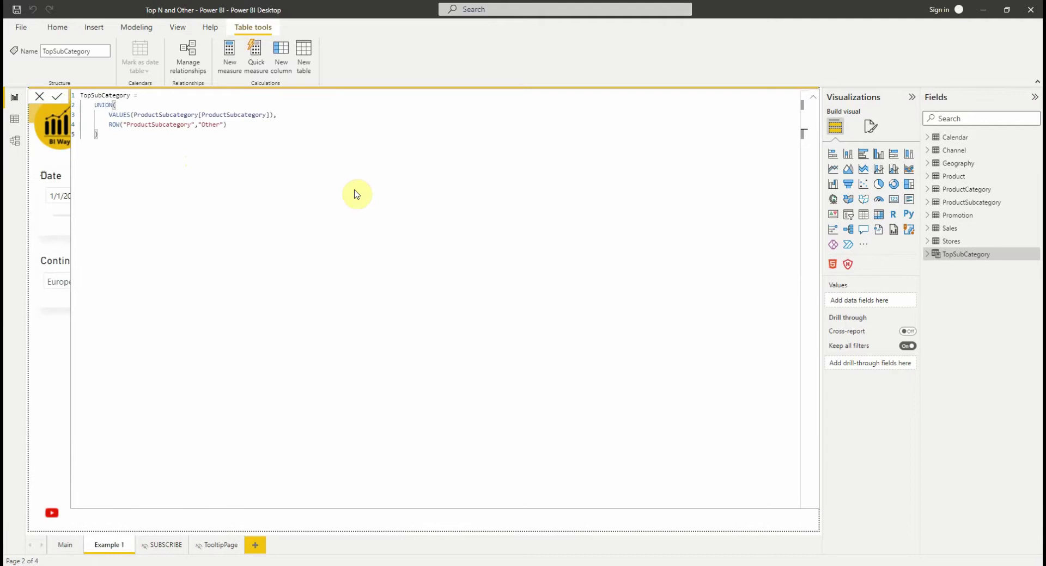
{"action": "left_click", "coordinate": [814, 100]}
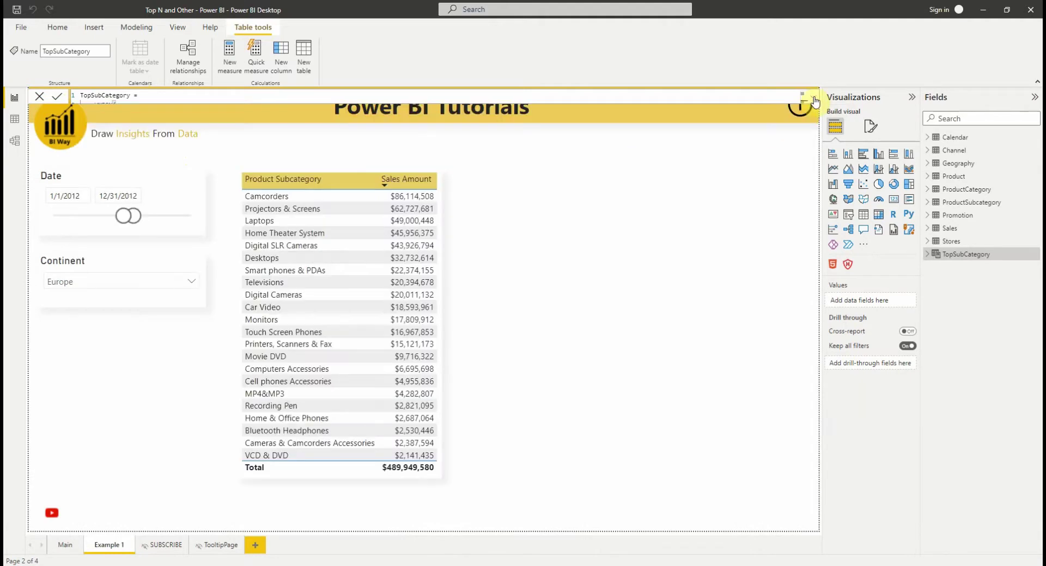
Compare the rows and row counts of the TopSubCategory and ProductSubcategory tables in the data view.
{"action": "left_click", "coordinate": [14, 119]}
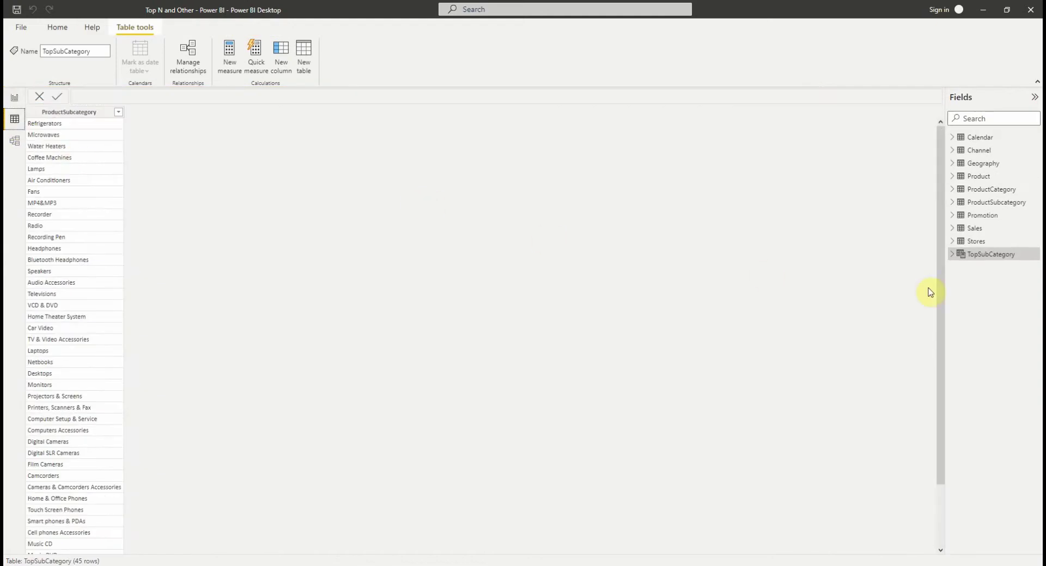
{"action": "left_click", "coordinate": [983, 260]}
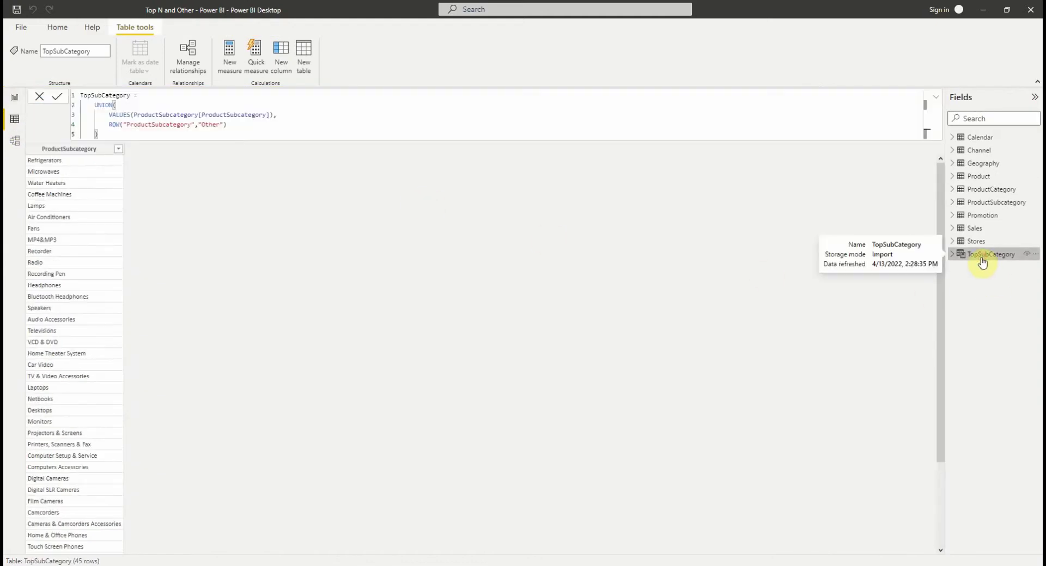
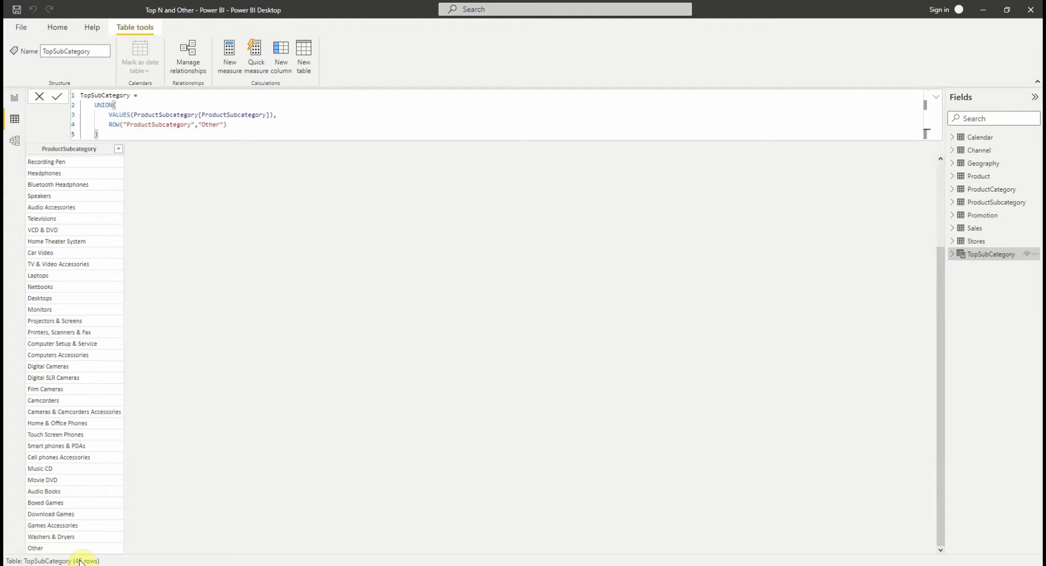
{"action": "left_click", "coordinate": [976, 202]}
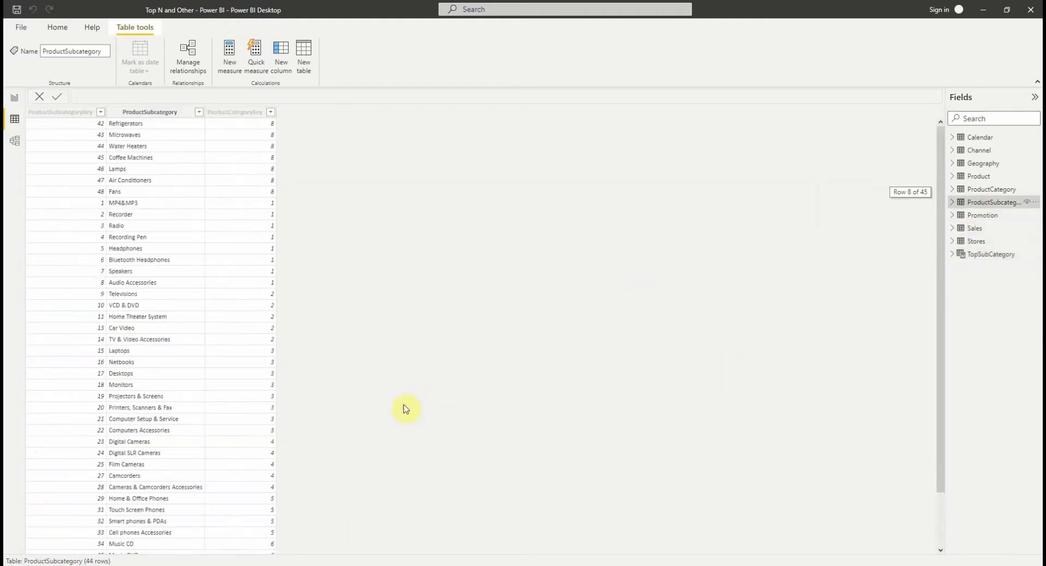
{"action": "scroll", "coordinate": [154, 441], "scroll_direction": "down", "scroll_amount": 2}
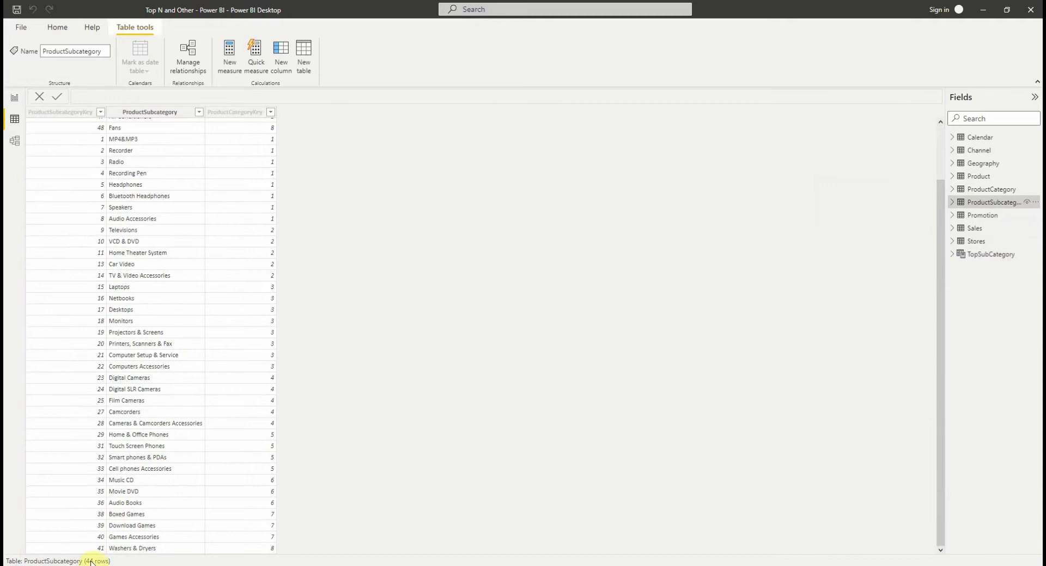
{"action": "left_click", "coordinate": [963, 252]}
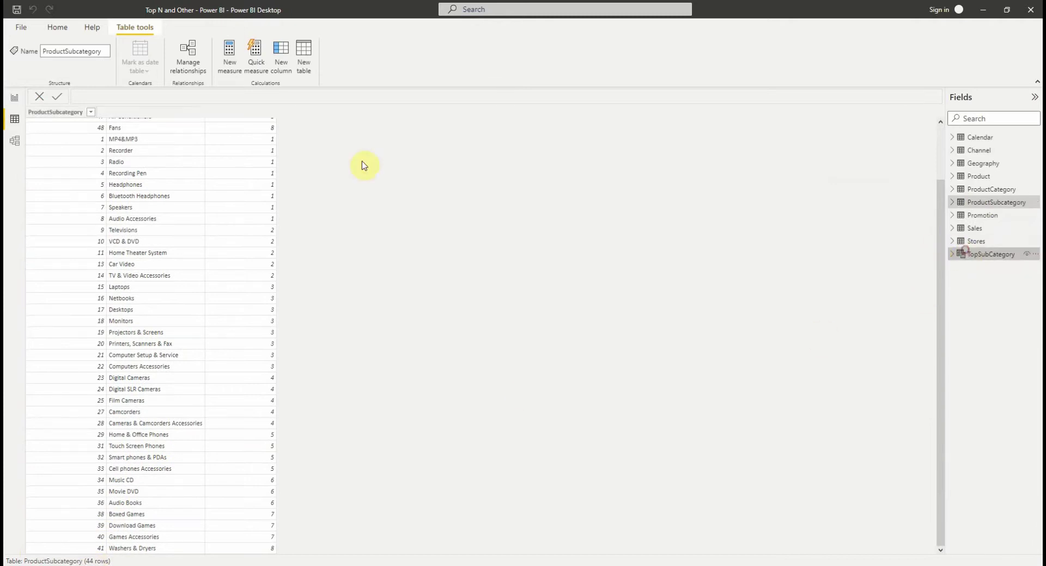
{"action": "left_click", "coordinate": [16, 99]}
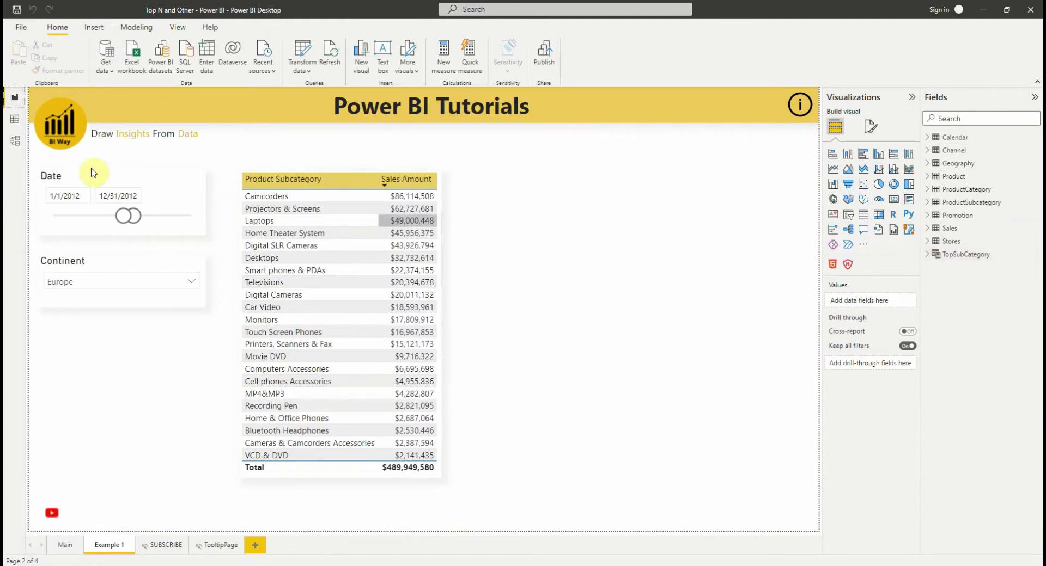
Place the TopSubCategory table above ProductSubcategory in the model diagram and relate the two on their ProductSubcategory columns.
{"action": "left_click", "coordinate": [16, 143]}
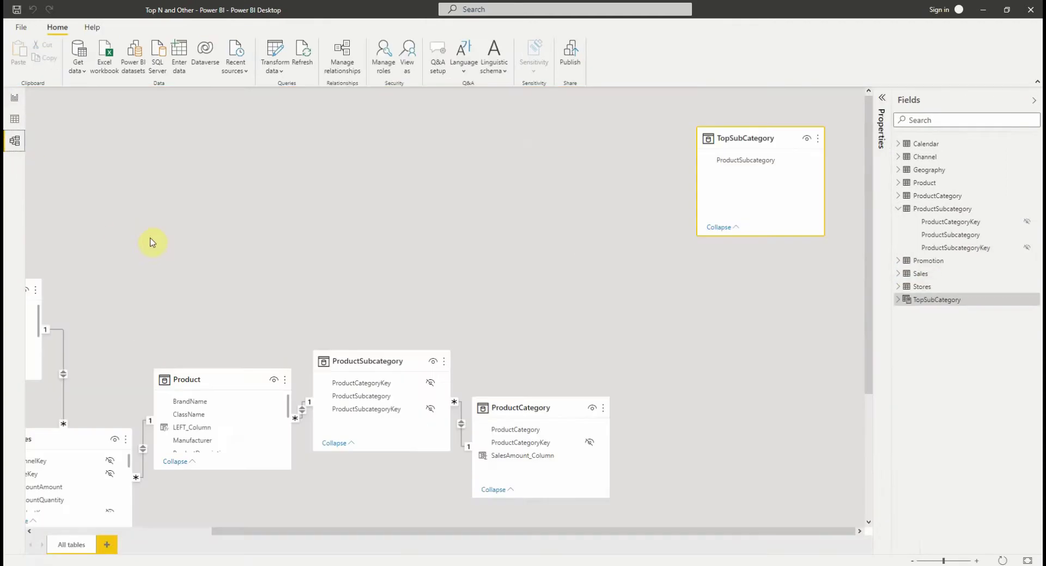
{"action": "left_click_drag", "start_coordinate": [738, 145], "coordinate": [633, 224]}
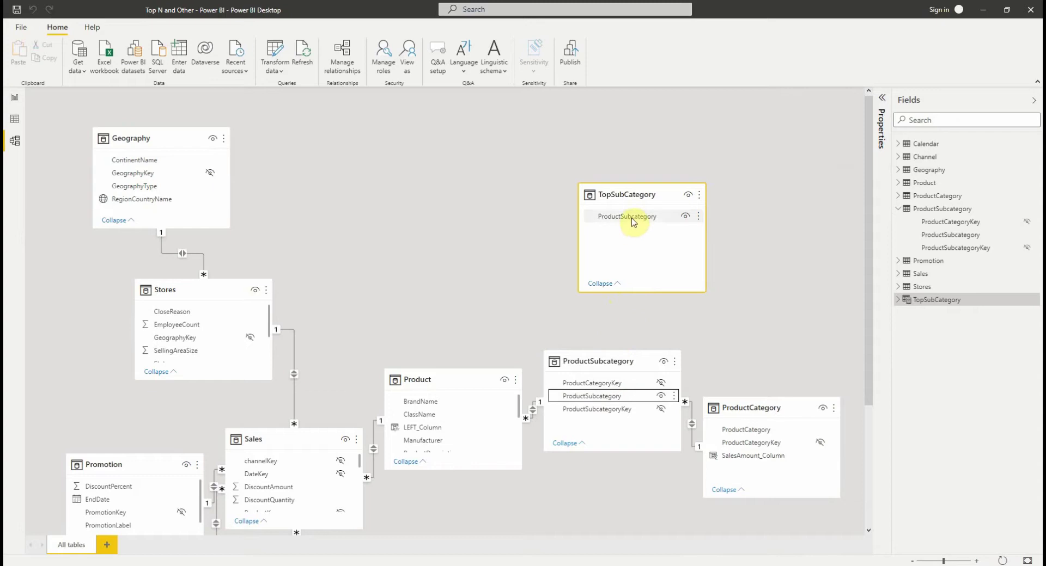
{"action": "left_click_drag", "start_coordinate": [607, 401], "coordinate": [632, 222]}
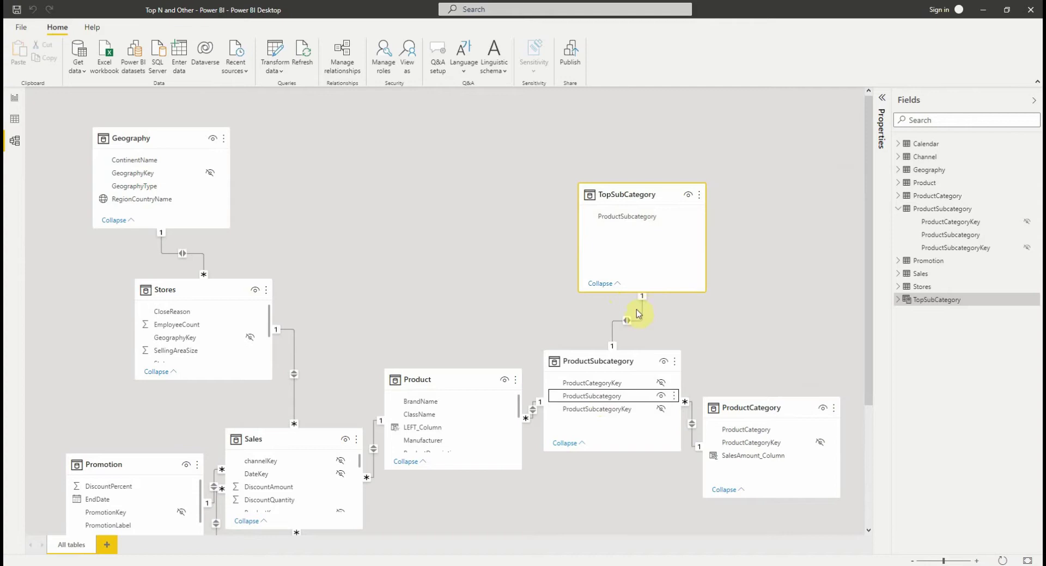
Set the relationship between ProductSubcategory and TopSubCategory to Many to one (*:1) cardinality with a single cross filter direction.
{"action": "double_click", "coordinate": [626, 321]}
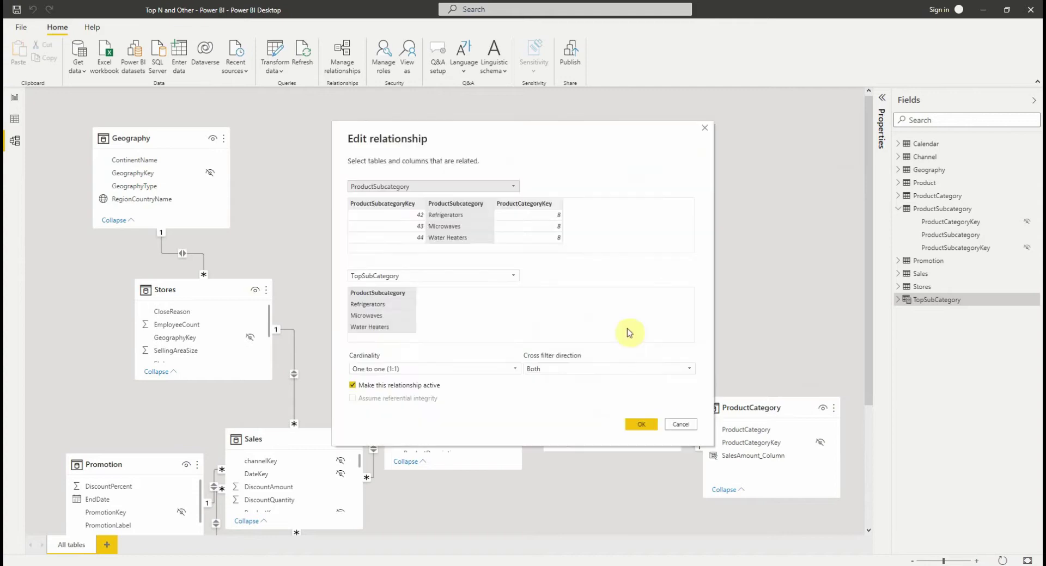
{"action": "left_click", "coordinate": [396, 371]}
{"action": "left_click", "coordinate": [401, 382]}
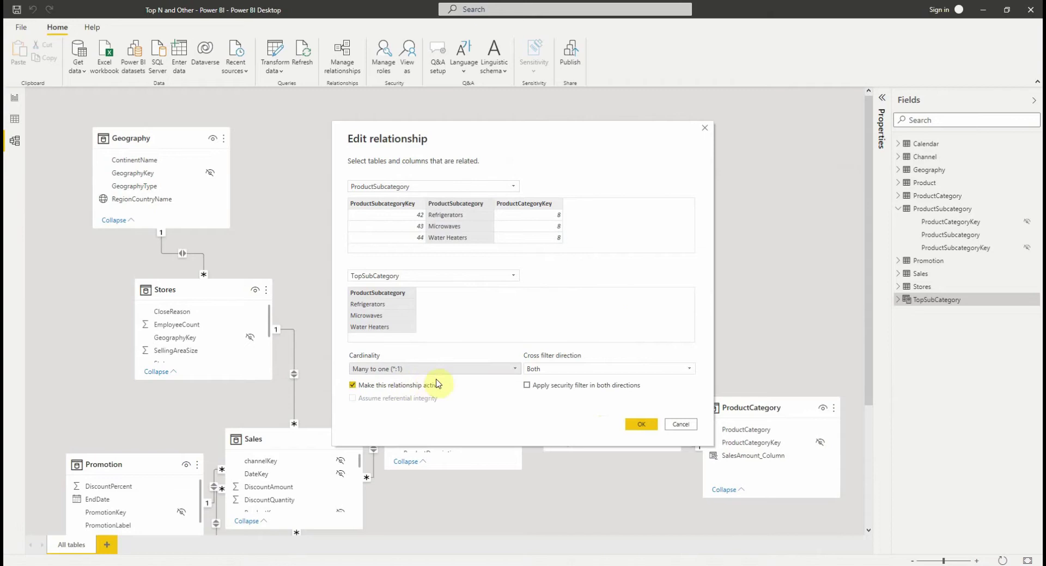
{"action": "left_click", "coordinate": [549, 370]}
{"action": "left_click", "coordinate": [555, 385]}
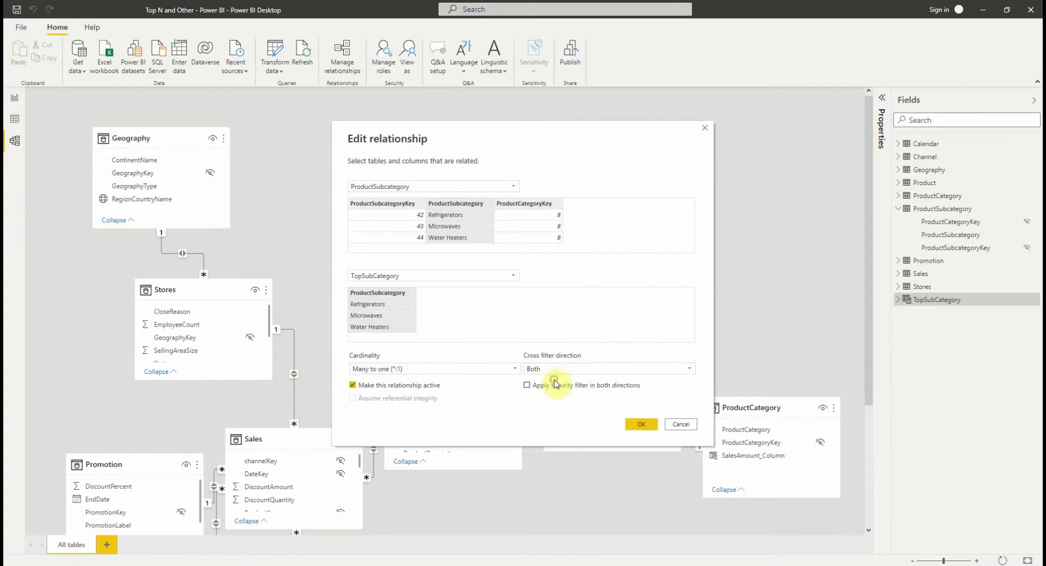
{"action": "left_click", "coordinate": [639, 425]}
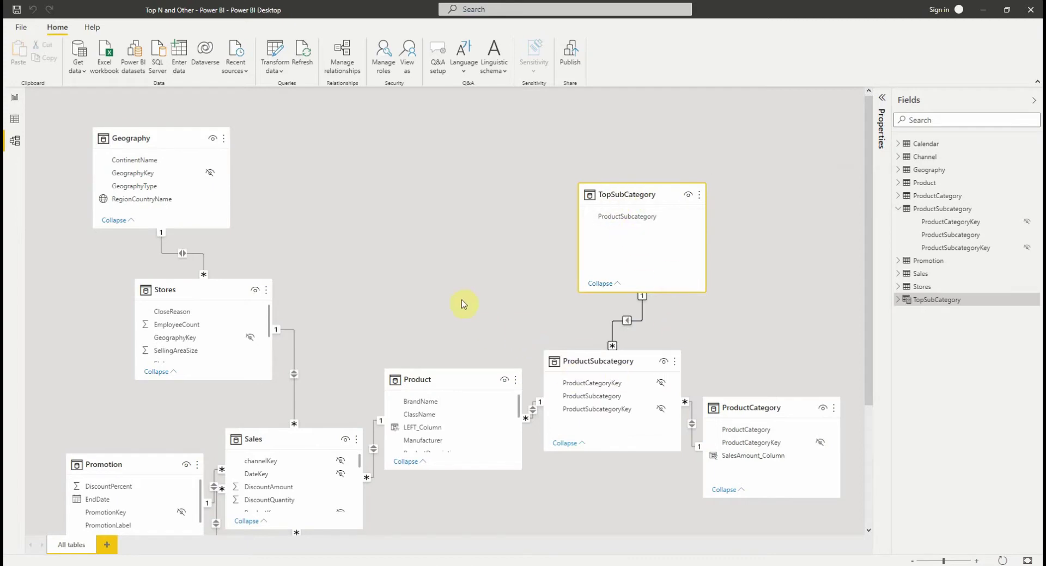
Expand the TopSubCategory fields and add an empty table visual beside the sales table on the Example 1 report page.
{"action": "left_click", "coordinate": [15, 103]}
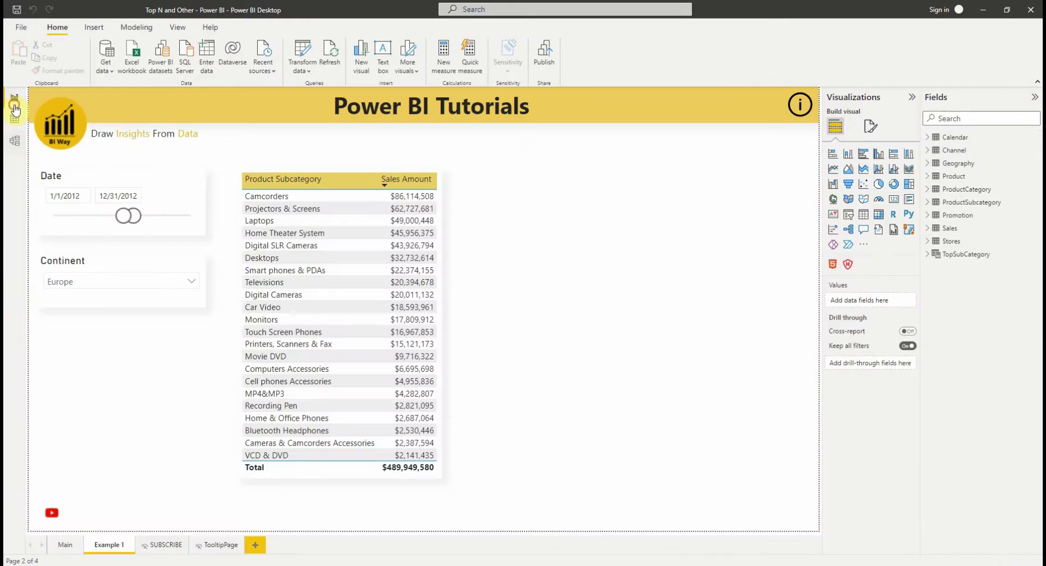
{"action": "left_click", "coordinate": [926, 254]}
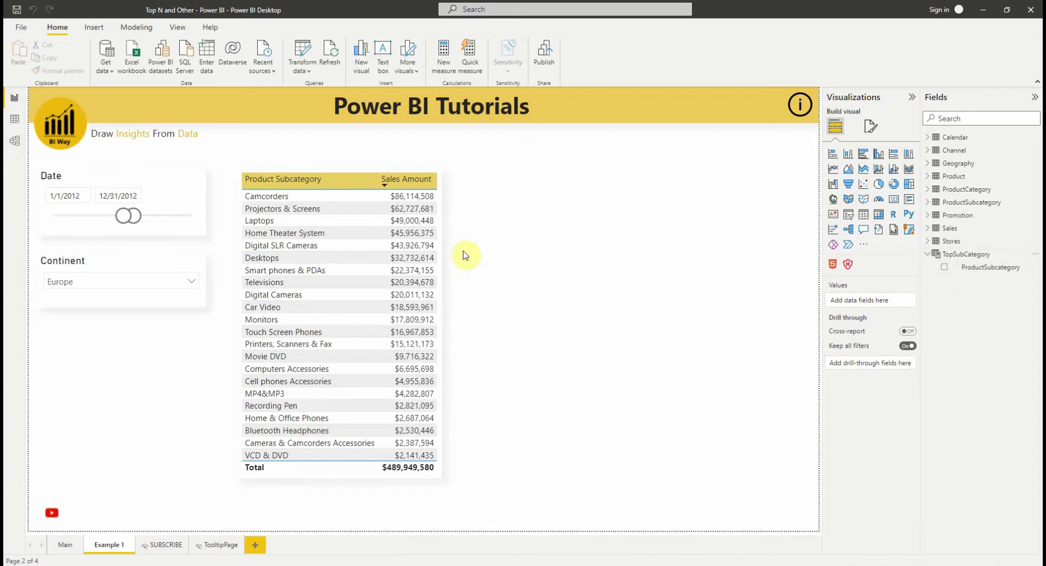
{"action": "left_click", "coordinate": [862, 217]}
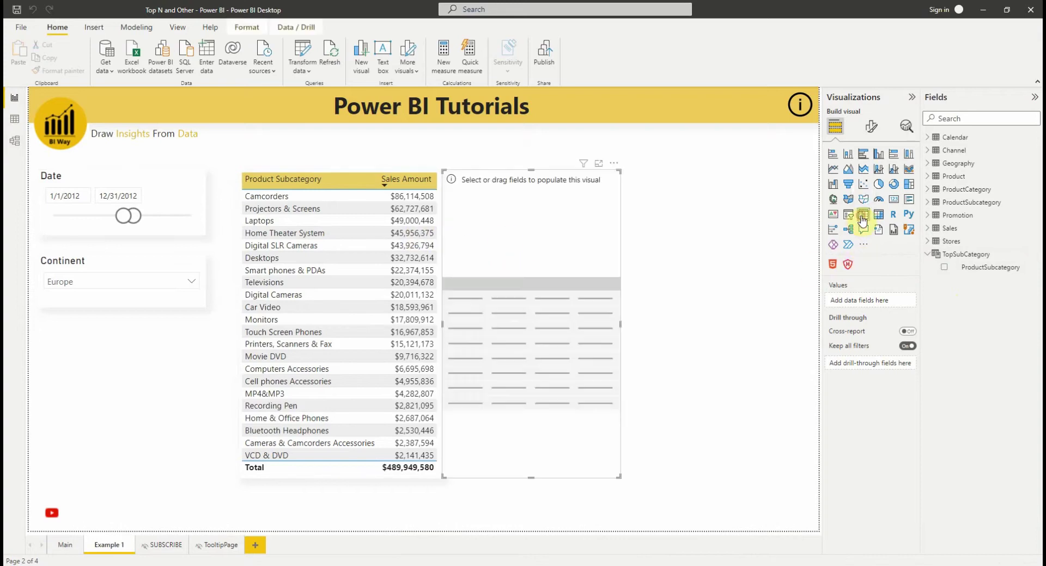
Fill the empty table visual with the ProductSubcategory field of TopSubCategory and widen the visual.
{"action": "left_click", "coordinate": [944, 267]}
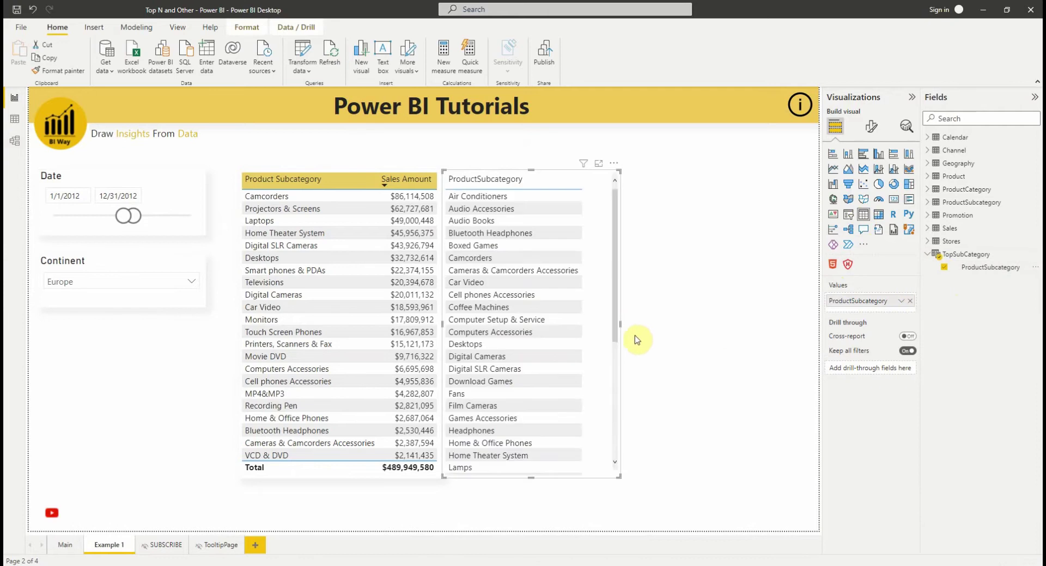
{"action": "left_click_drag", "start_coordinate": [619, 325], "coordinate": [691, 325]}
Create a measure named Top N Sales in the TopSubCategory table and declare its variable TopNValue = 2.
{"action": "left_click", "coordinate": [1032, 255]}
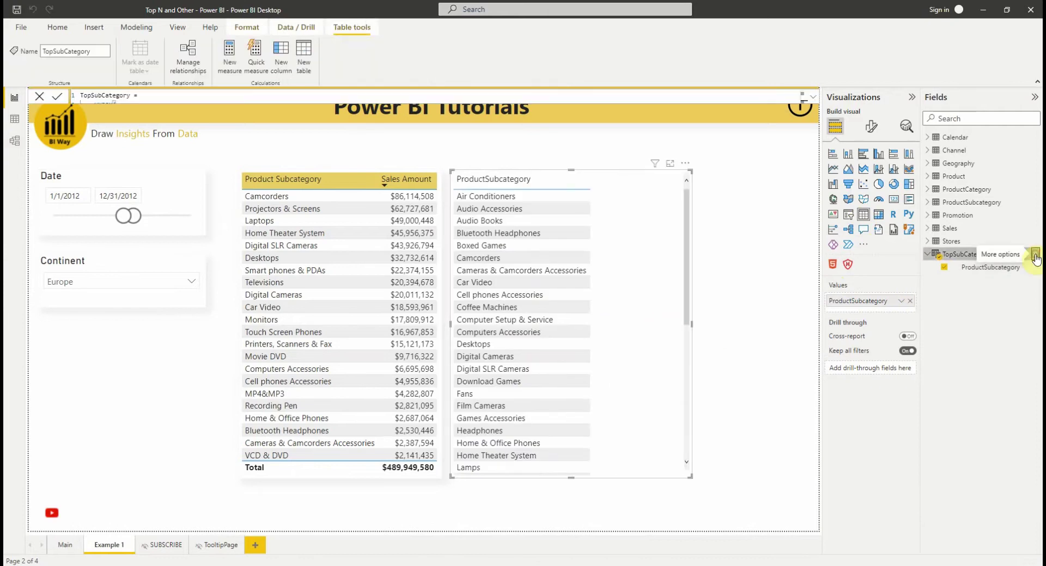
{"action": "left_click", "coordinate": [1035, 255]}
{"action": "left_click", "coordinate": [966, 268]}
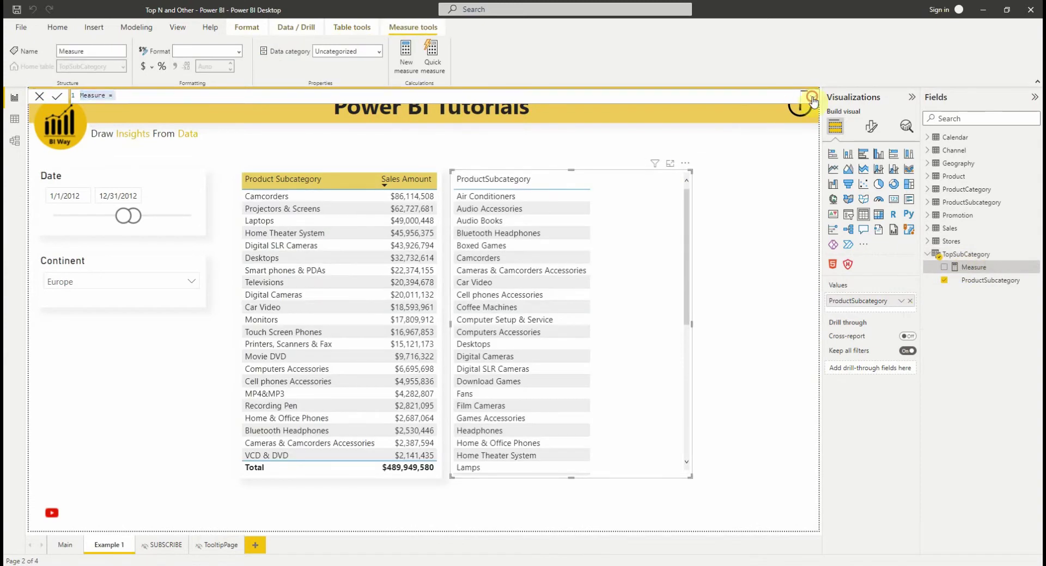
{"action": "left_click", "coordinate": [812, 97]}
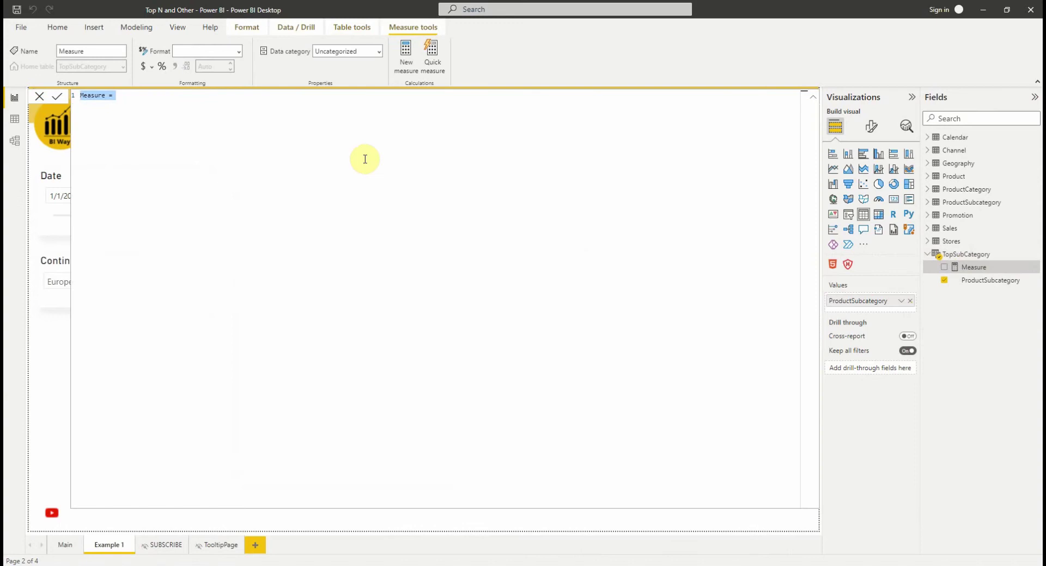
{"action": "type", "text": "T"}
{"action": "type", "text": "Var"}
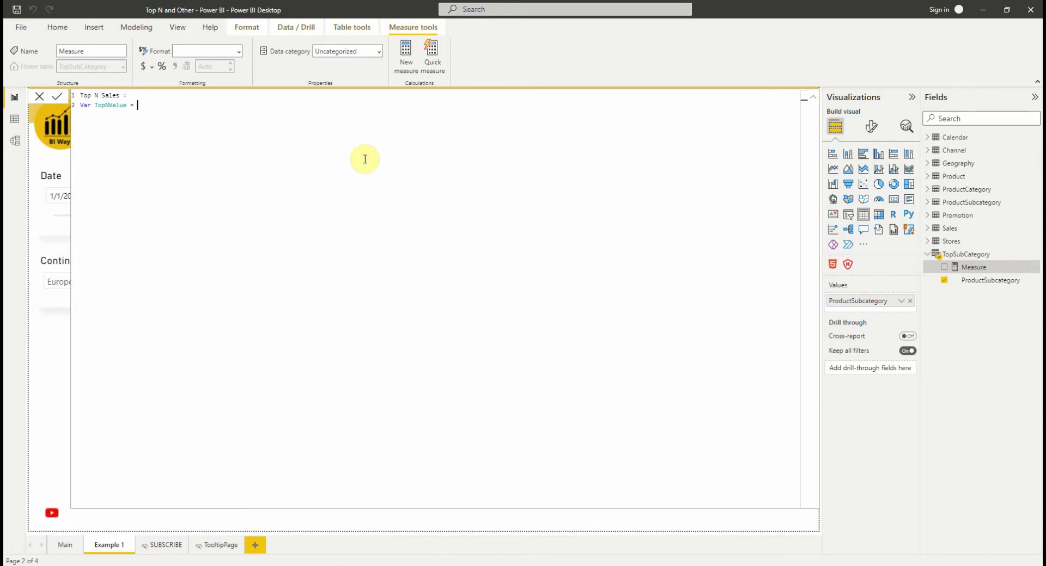
{"action": "type", "text": "TopNValue = 2"}
{"action": "key", "text": "shift+Return"}
Declare the variable TopPSubCategory as a TOPN function with TopNValue as its number of rows.
{"action": "type", "text": "TopPSubCategory ="}
{"action": "key", "text": "shift+Return"}
{"action": "type", "text": "Top"}
{"action": "key", "text": "Down"}
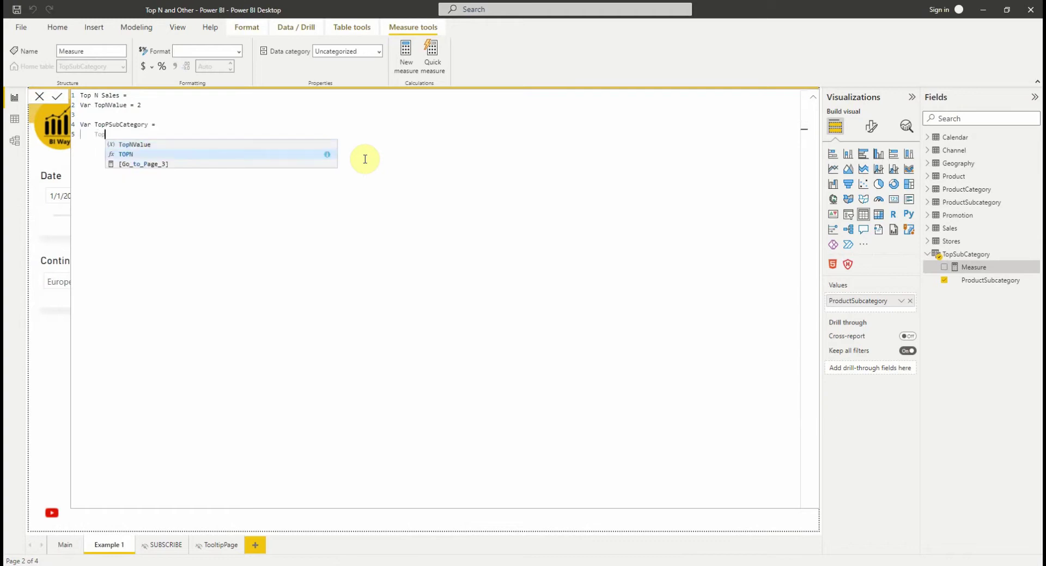
{"action": "key", "text": "Tab"}
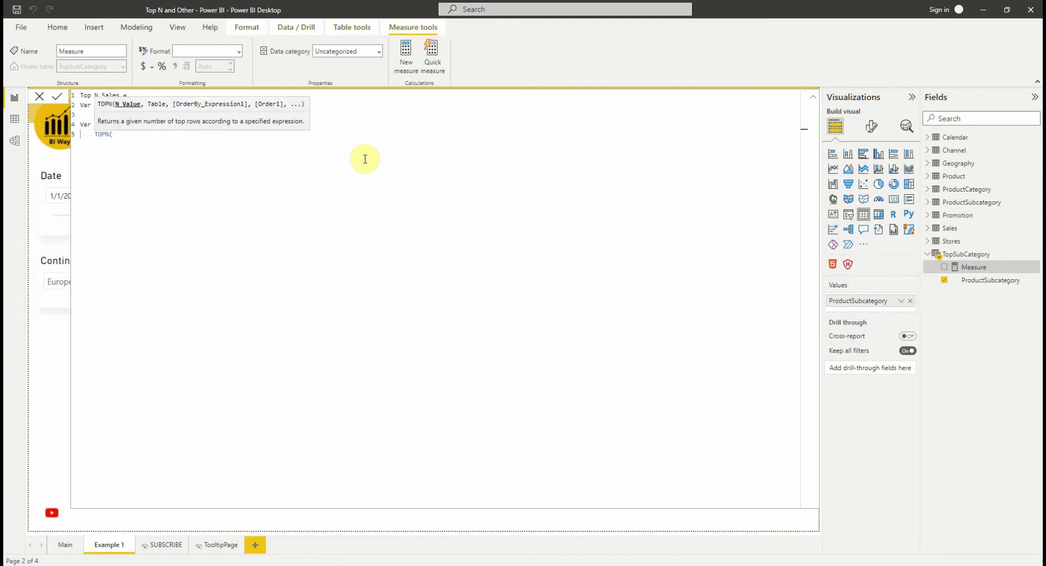
{"action": "type", "text": "topn"}
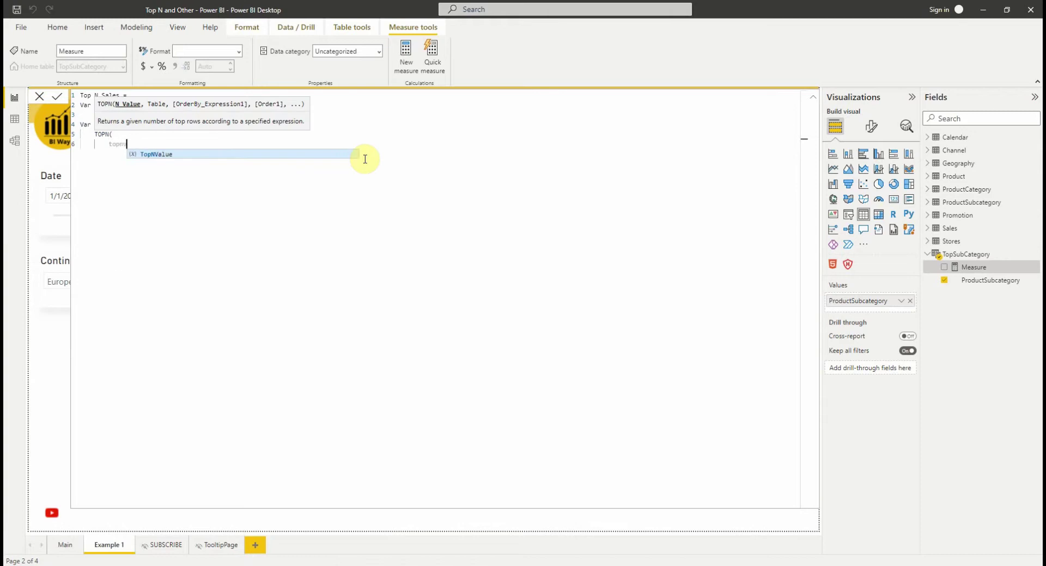
{"action": "key", "text": "Tab"}
{"action": "type", "text": ","}
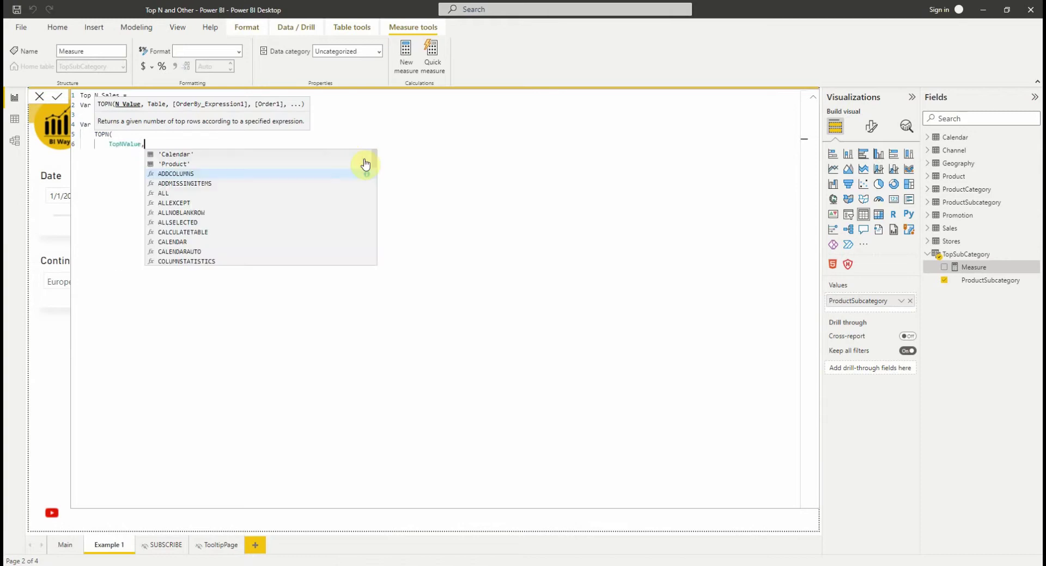
Supply ALLSELECTED(TopSubCategory) as the table argument of the TOPN function.
{"action": "key", "text": "Return"}
{"action": "type", "text": "Alls"}
{"action": "key", "text": "Tab"}
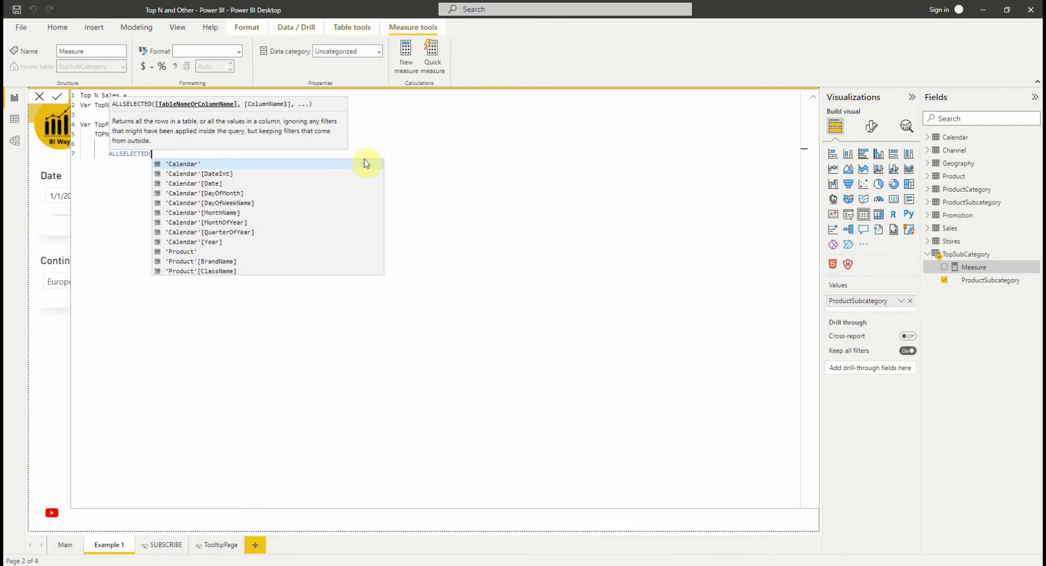
{"action": "type", "text": "TopSubCategory"}
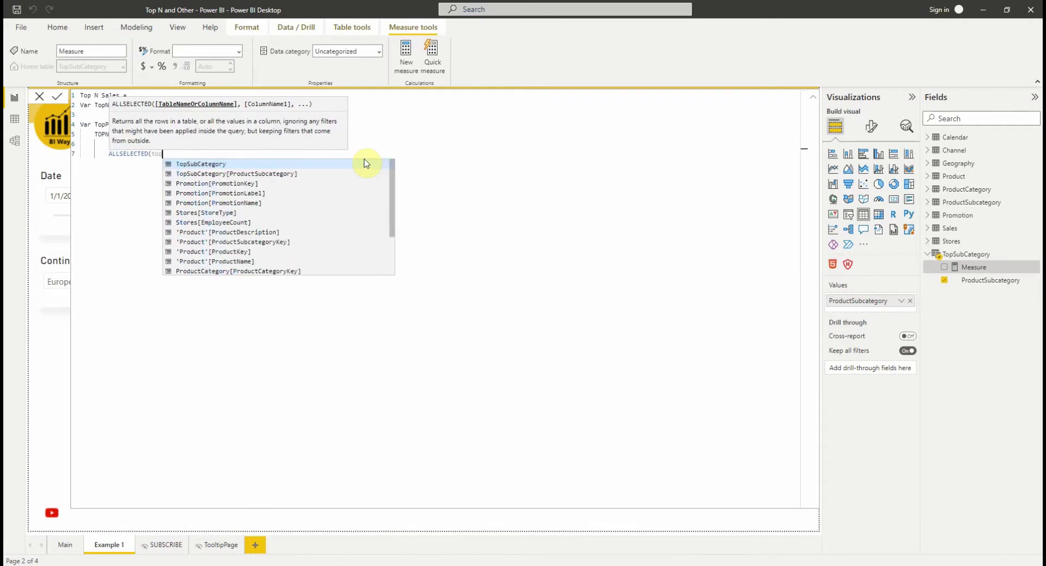
{"action": "type", "text": ")"}
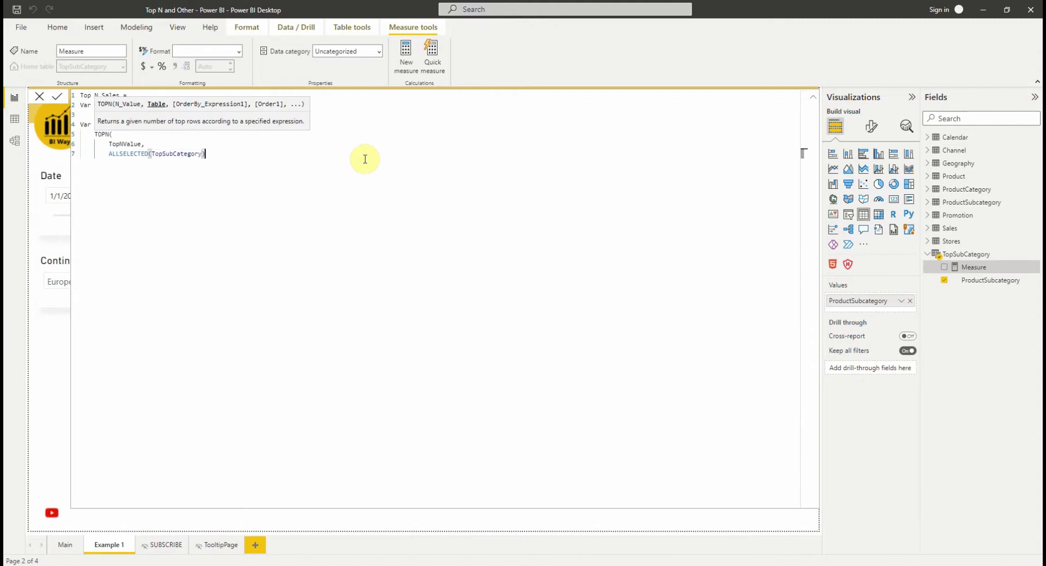
{"action": "type", "text": ","}
{"action": "key", "text": "shift+Return"}
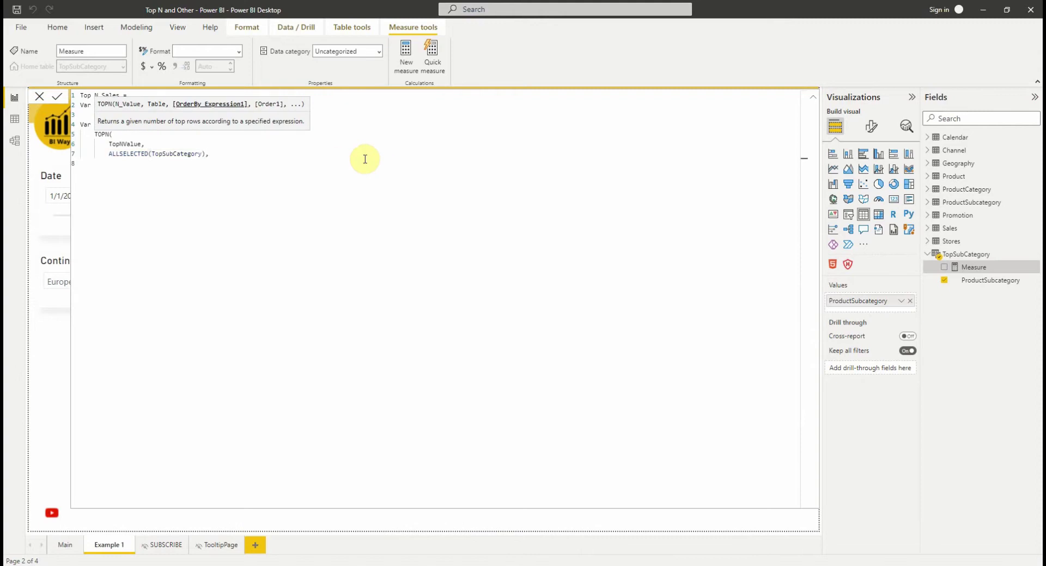
Order the TOPN function by Sales[SumSalesAmount] and close its parenthesis.
{"action": "type", "text": "sums"}
{"action": "key", "text": "Down"}
{"action": "key", "text": "Tab"}
{"action": "key", "text": "shift+Return"}
{"action": "type", "text": ")"}
{"action": "key", "text": "shift+Return"}
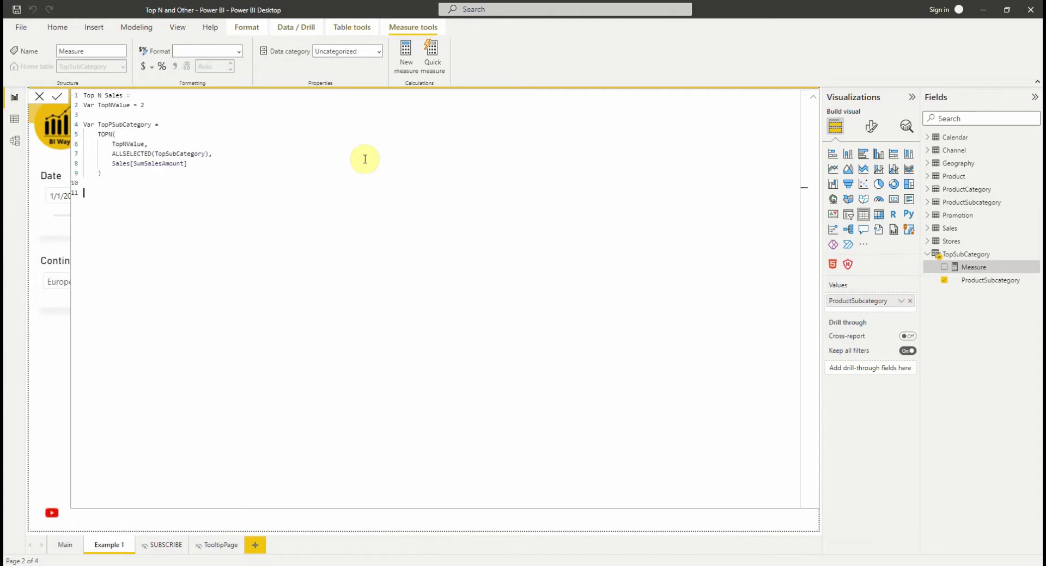
Declare the variable AllSales as a CALCULATE function with Sales[SumSalesAmount] as its expression.
{"action": "type", "text": "Var Result ="}
{"action": "key", "text": "shift+Return"}
{"action": "type", "text": "calcu"}
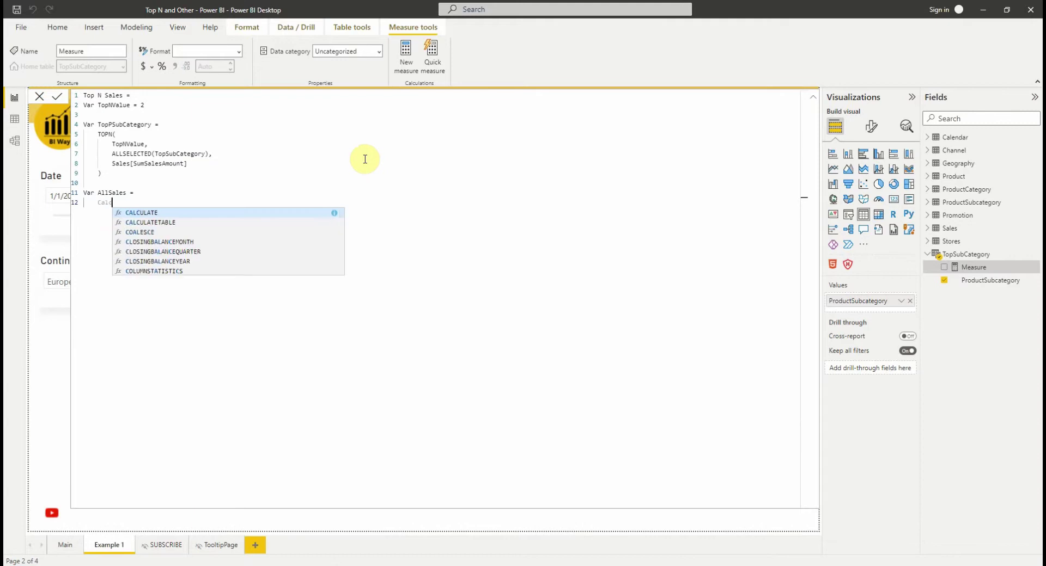
{"action": "key", "text": "Tab"}
{"action": "key", "text": "shift+Return"}
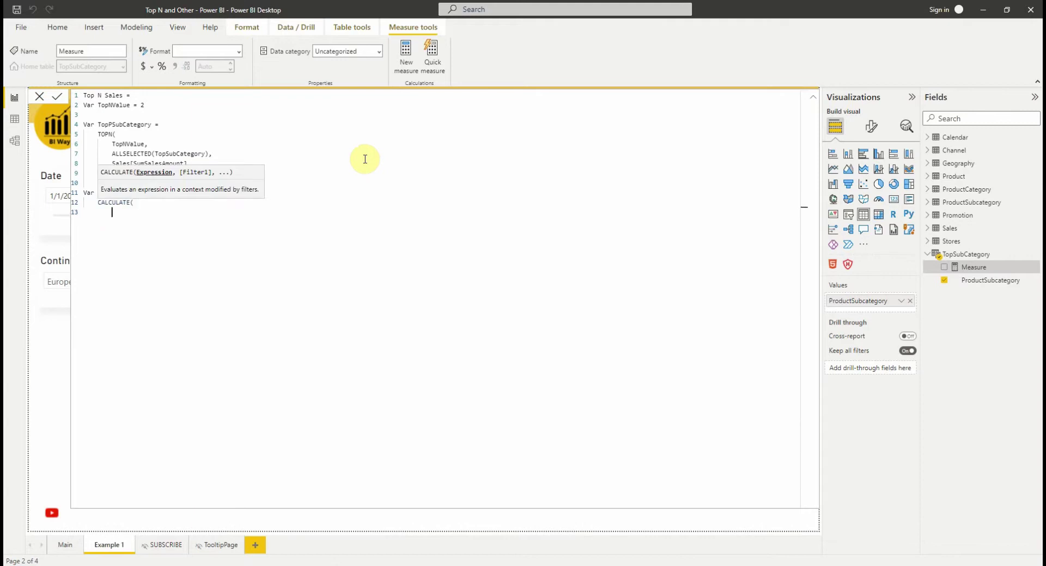
{"action": "type", "text": "su"}
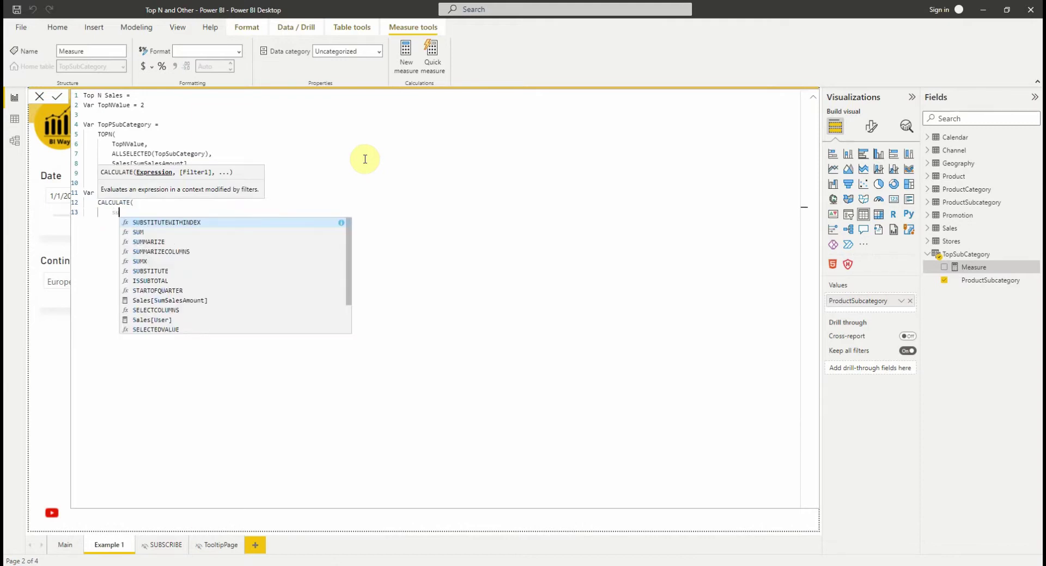
{"action": "type", "text": "sm"}
{"action": "key", "text": "Down"}
{"action": "key", "text": "Tab"}
{"action": "type", "text": ","}
{"action": "key", "text": "shift+Return"}
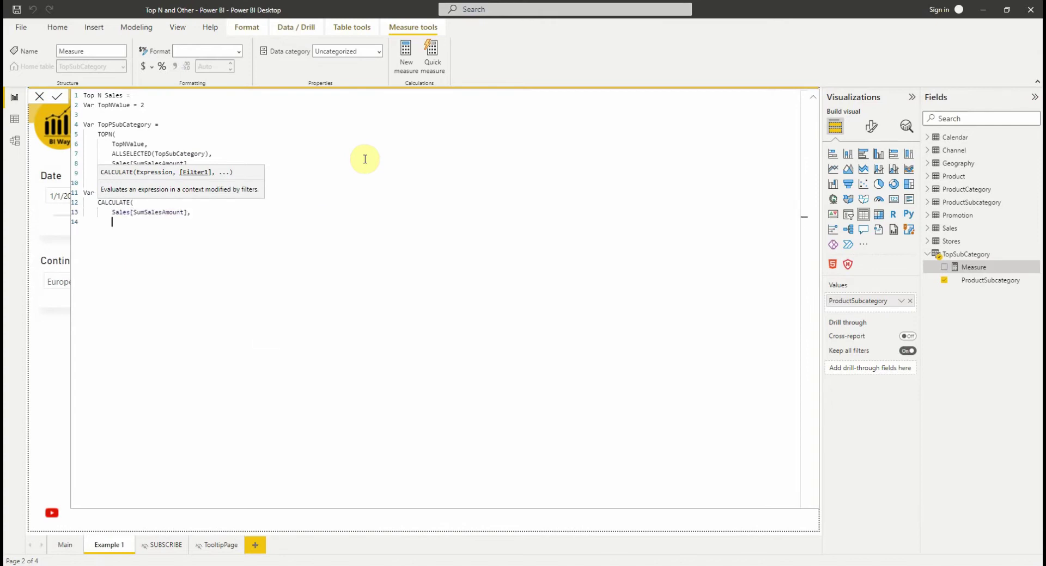
Complete the AllSales calculation with the filter ALLSELECTED(TopSubCategory).
{"action": "type", "text": "alls"}
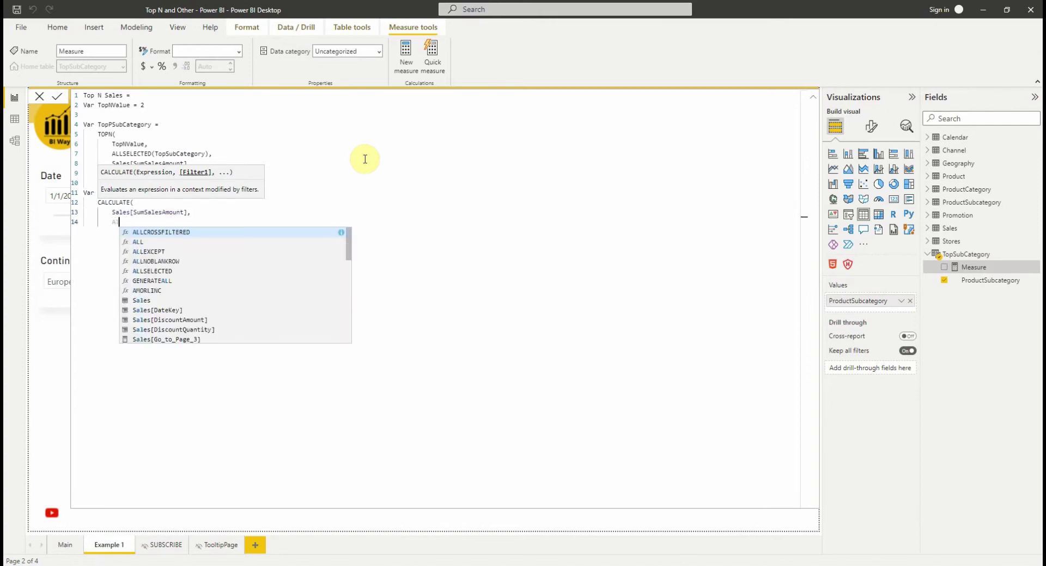
{"action": "key", "text": "Tab"}
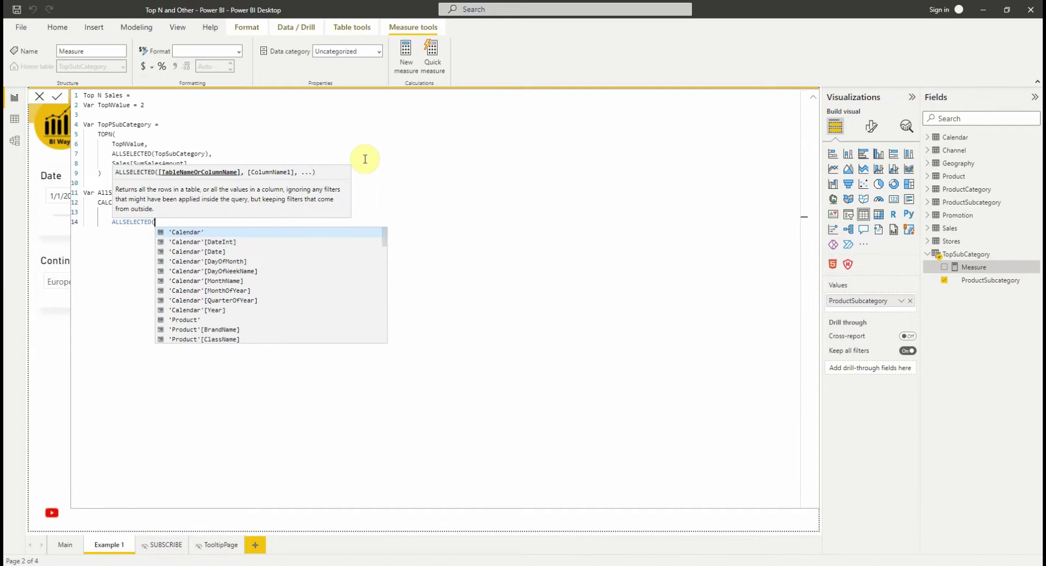
{"action": "type", "text": "tops"}
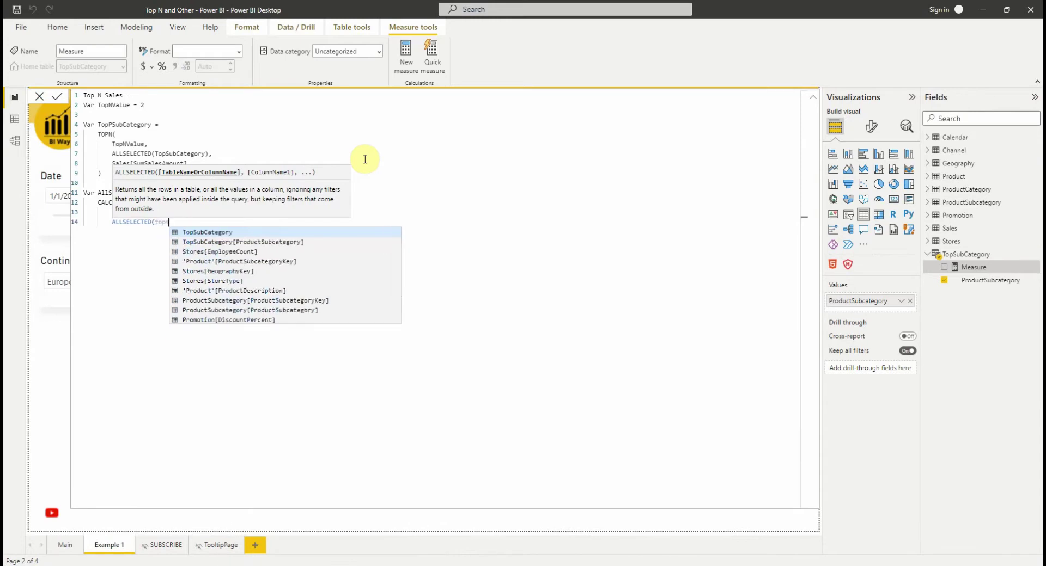
{"action": "key", "text": "Tab"}
{"action": "type", "text": ")"}
{"action": "key", "text": "Return"}
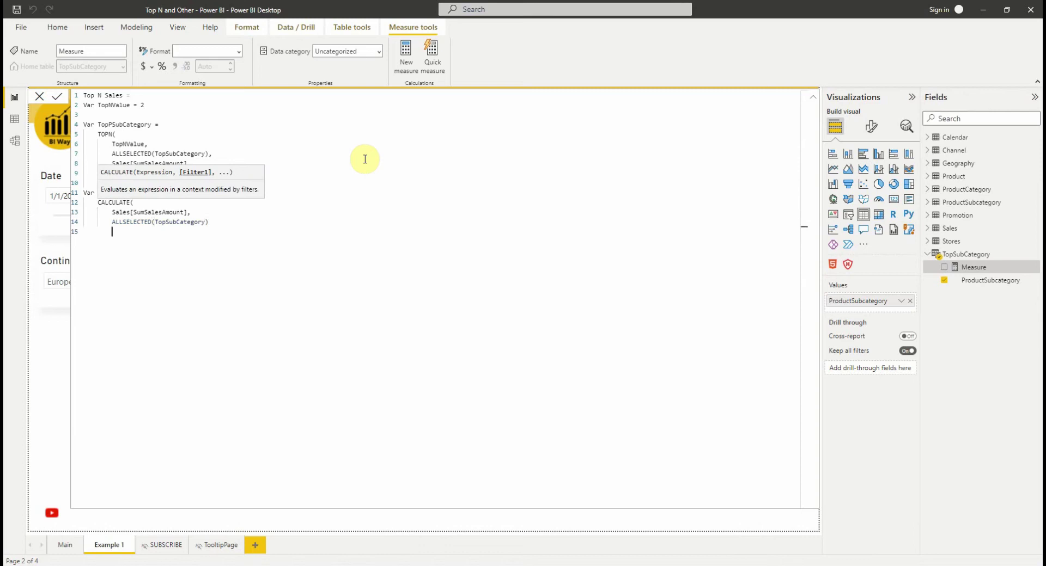
{"action": "type", "text": ")"}
{"action": "key", "text": "Return"}
{"action": "key", "text": "Return"}
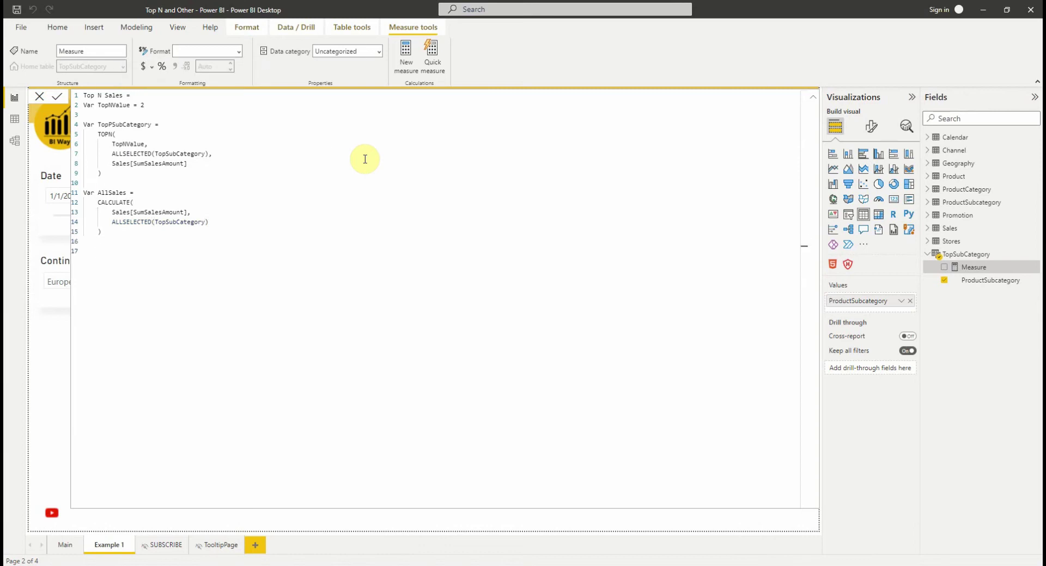
Declare the variable OtherSales as AllSales - CALCULATE(Sales[SumSalesAmount], TopPSubCategory).
{"action": "type", "text": "Var OtherSales = Alls"}
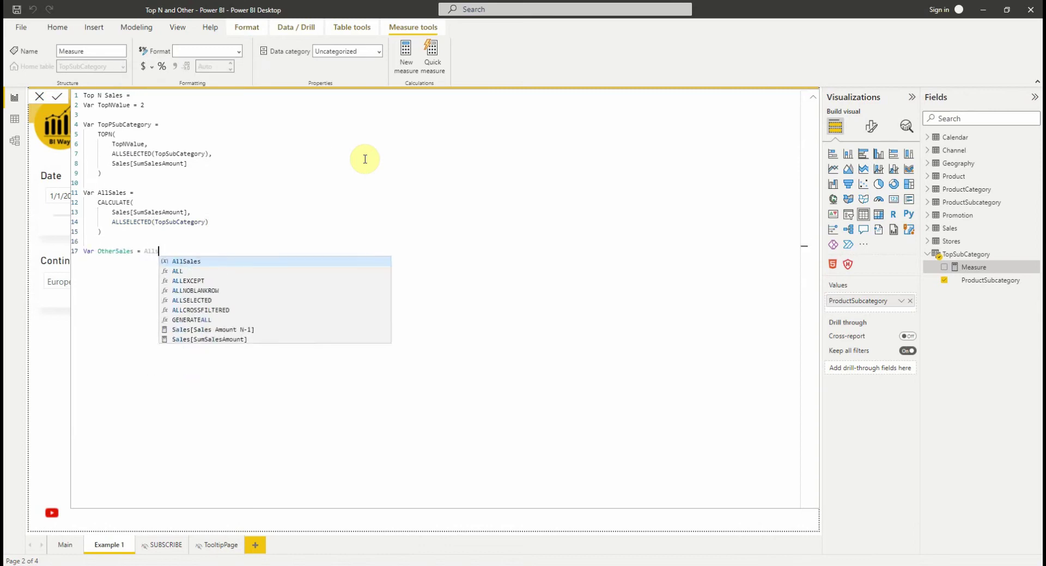
{"action": "type", "text": "ales - CALCULATE("}
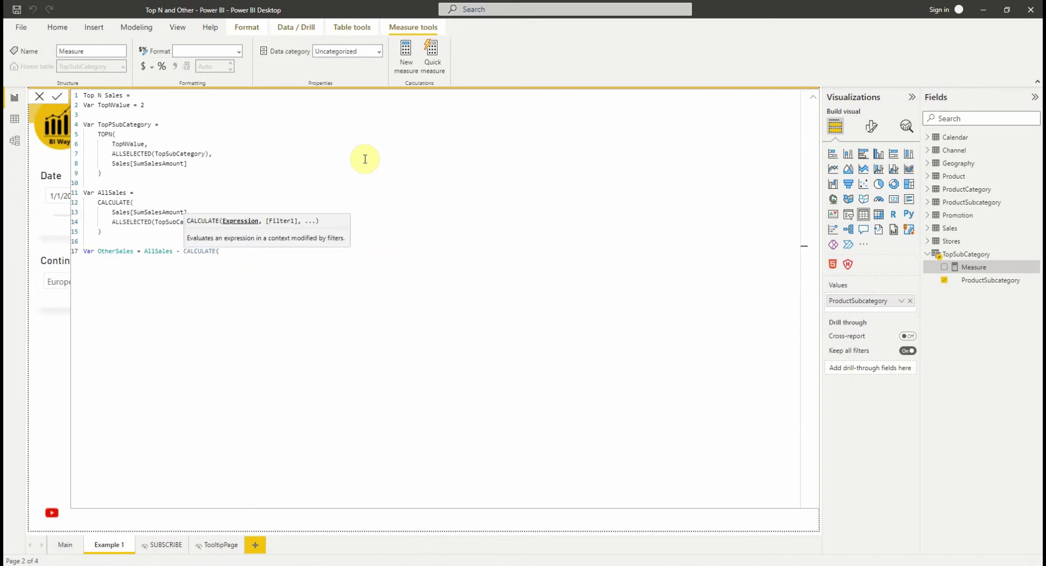
{"action": "type", "text": "sums"}
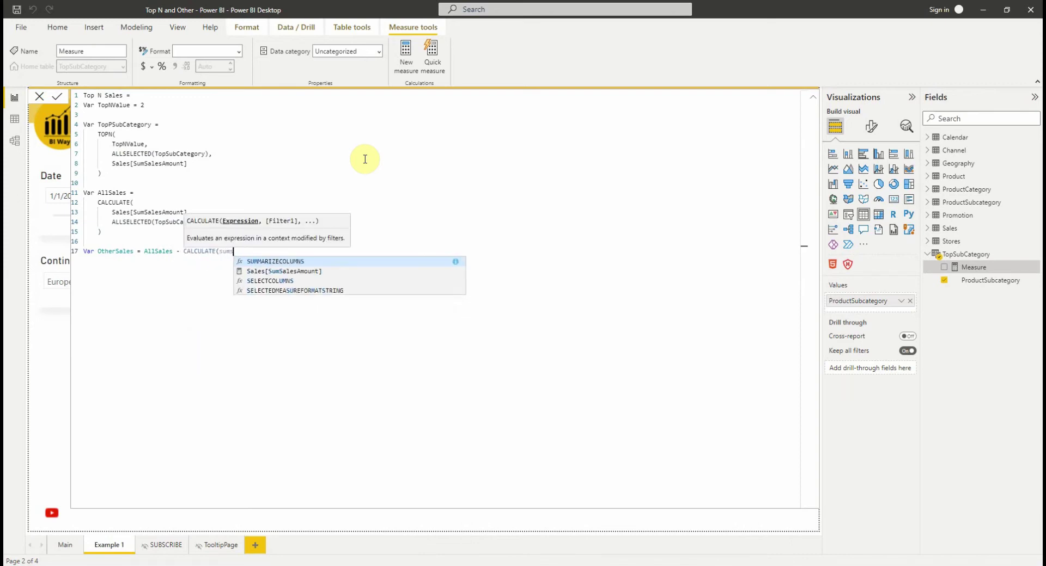
{"action": "key", "text": "Down"}
{"action": "key", "text": "Tab"}
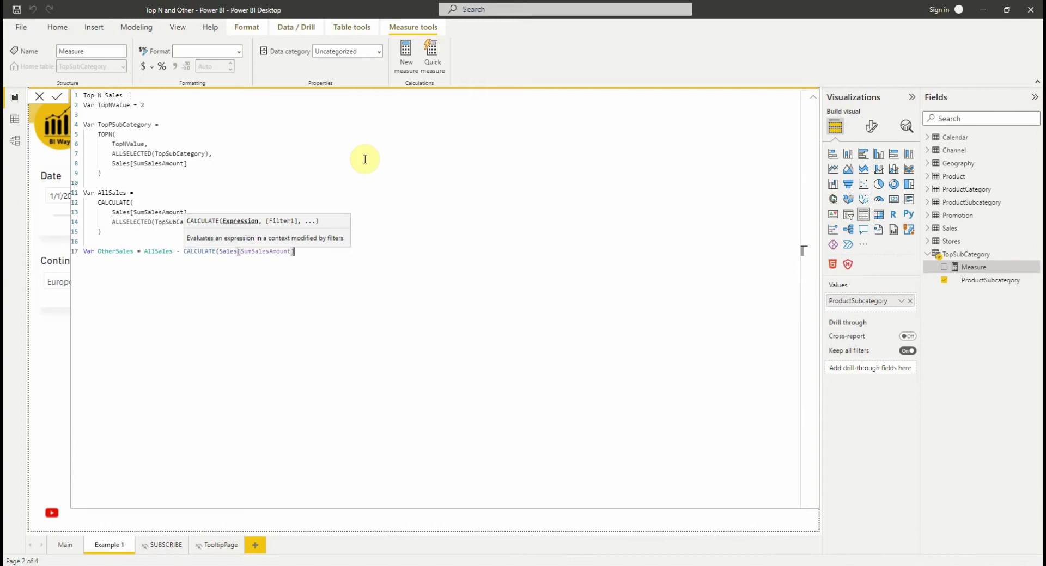
{"action": "type", "text": ", "}
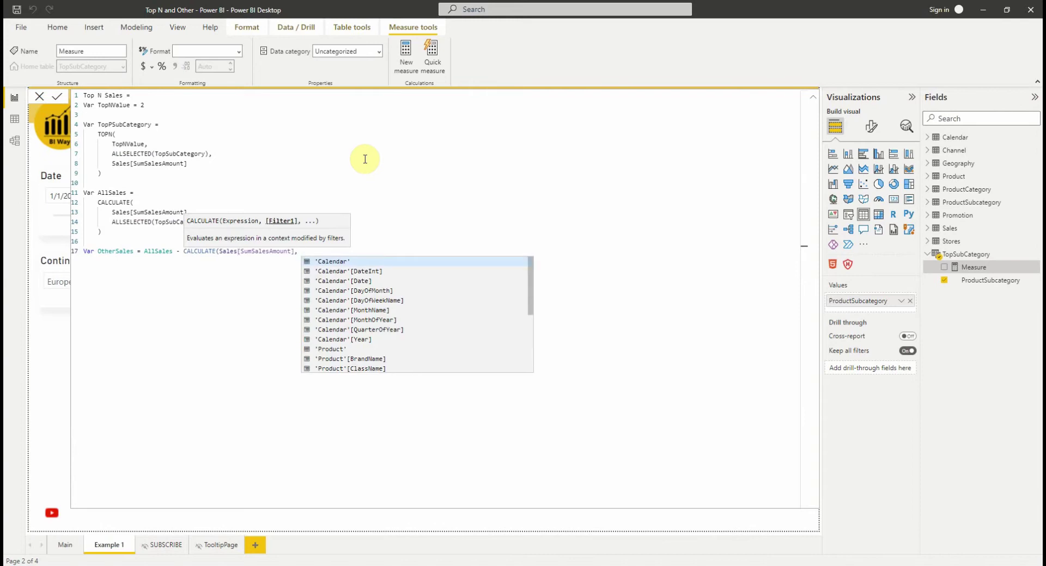
{"action": "type", "text": "Top"}
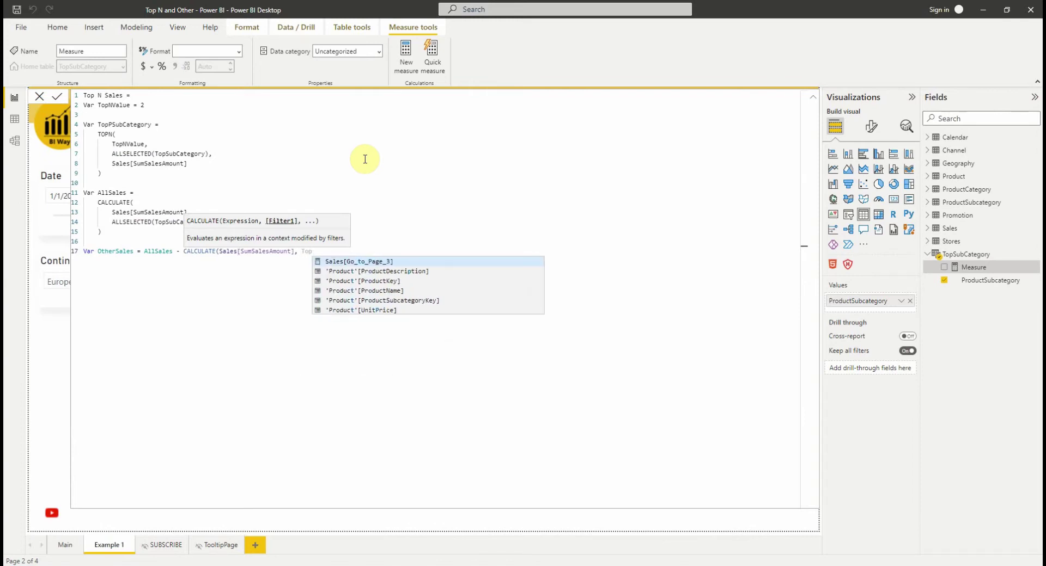
{"action": "type", "text": "PSubCategory"}
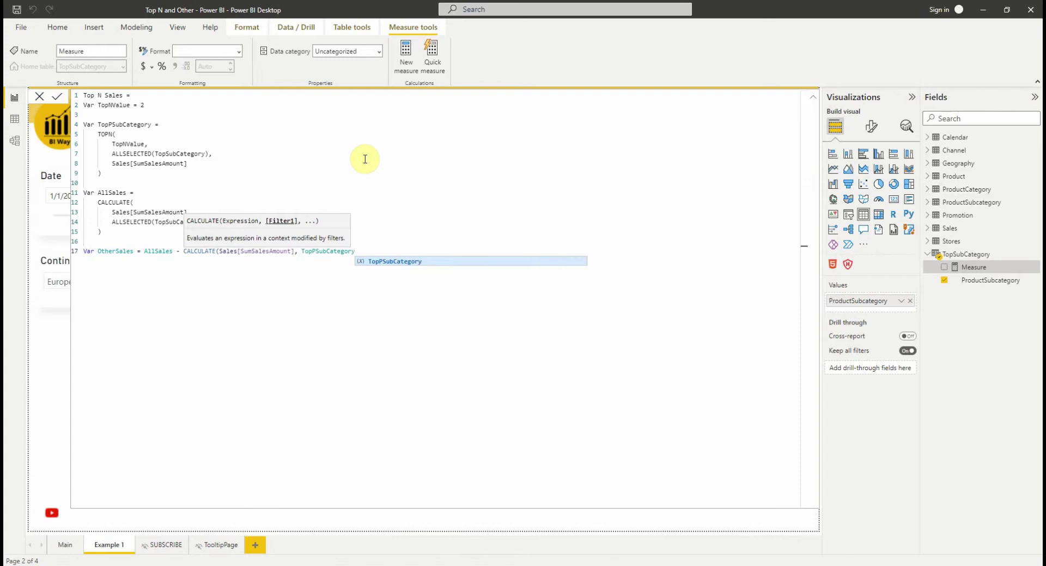
{"action": "type", "text": ")"}
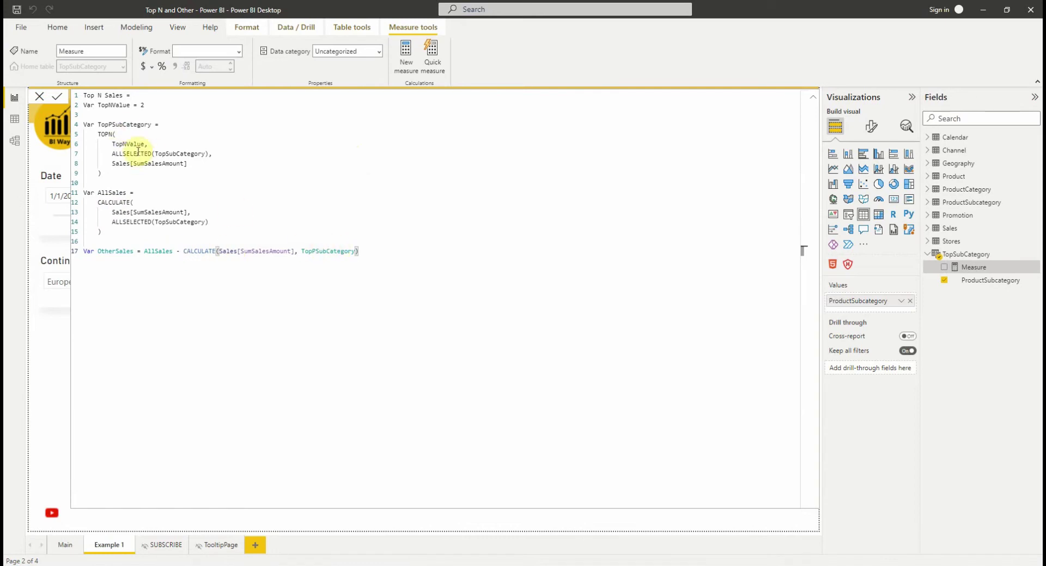
{"action": "key", "text": "Return"}
{"action": "key", "text": "Return"}
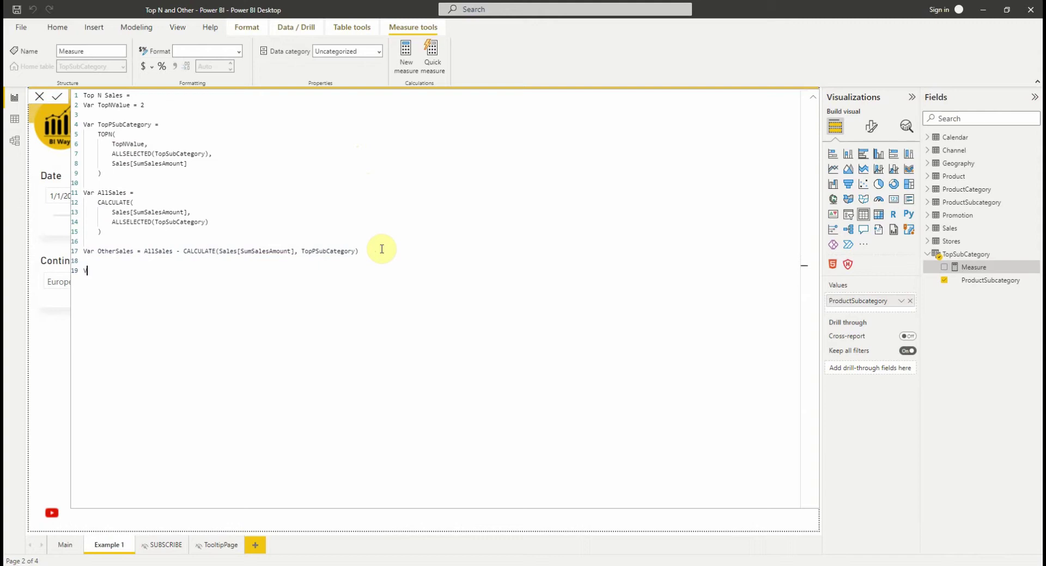
Declare the variable TopNSales as a CALCULATE function with Sales[SumSalesAmount] as its expression.
{"action": "type", "text": "Var TopNSales ="}
{"action": "key", "text": "Return"}
{"action": "type", "text": "CALCULATE(         "}
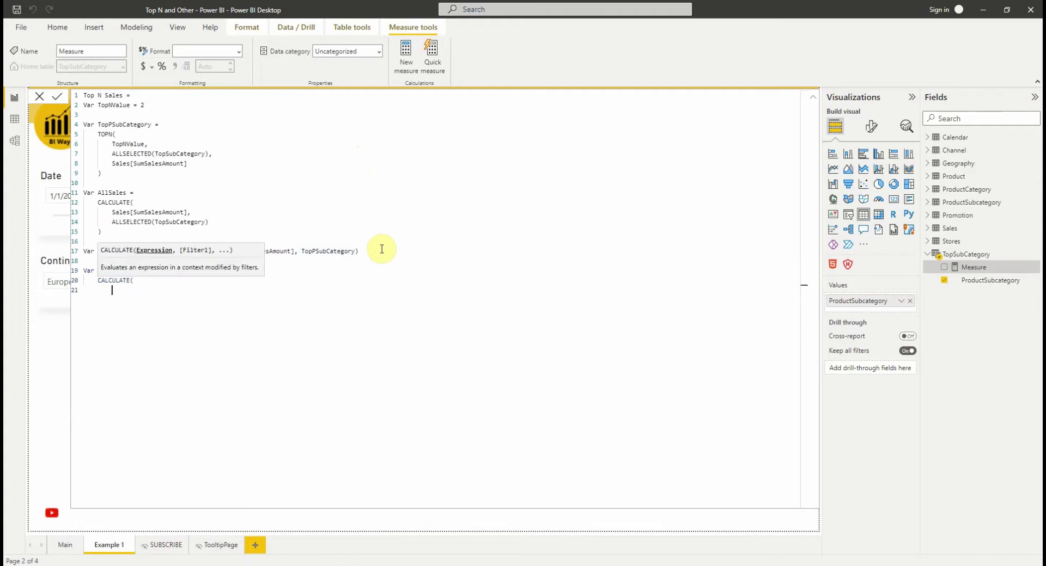
{"action": "type", "text": "Sales[SumSalesAmount]"}
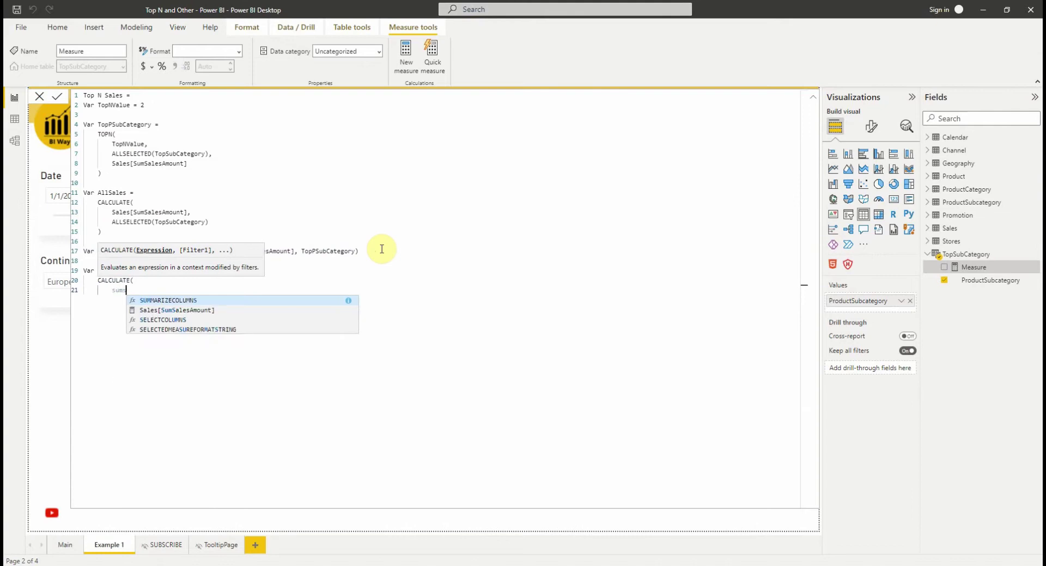
{"action": "type", "text": ","}
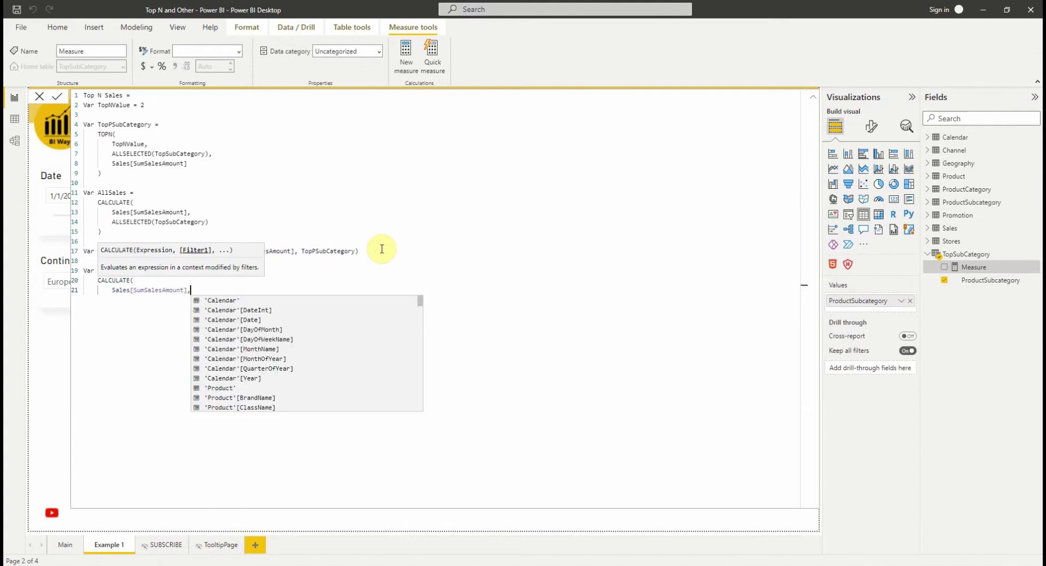
{"action": "key", "text": "shift+Return"}
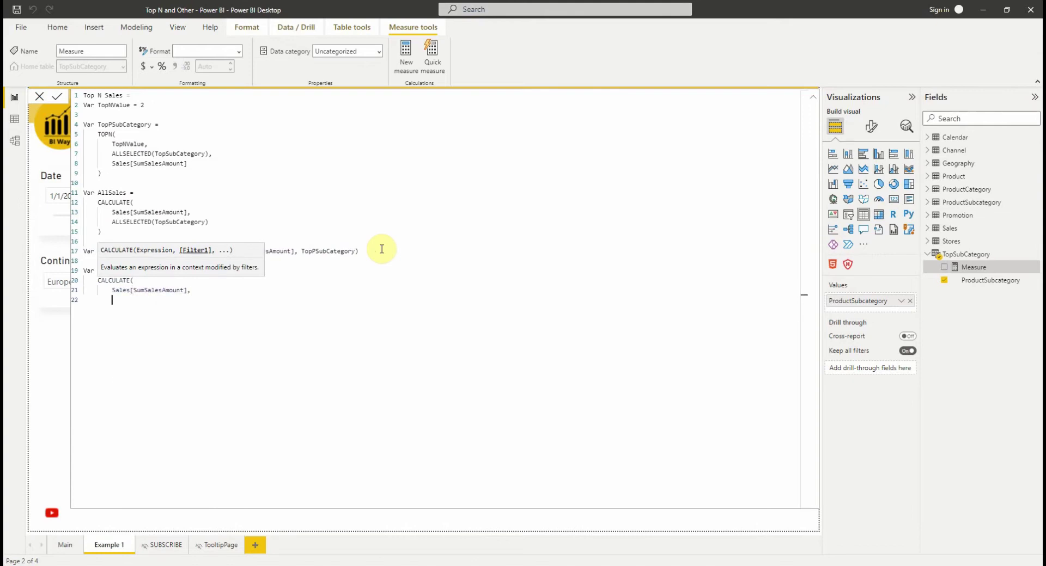
Complete the TopNSales calculation with the filter KEEPFILTERS(TopPSubCategory), closing both functions on their own lines.
{"action": "type", "text": "Keep"}
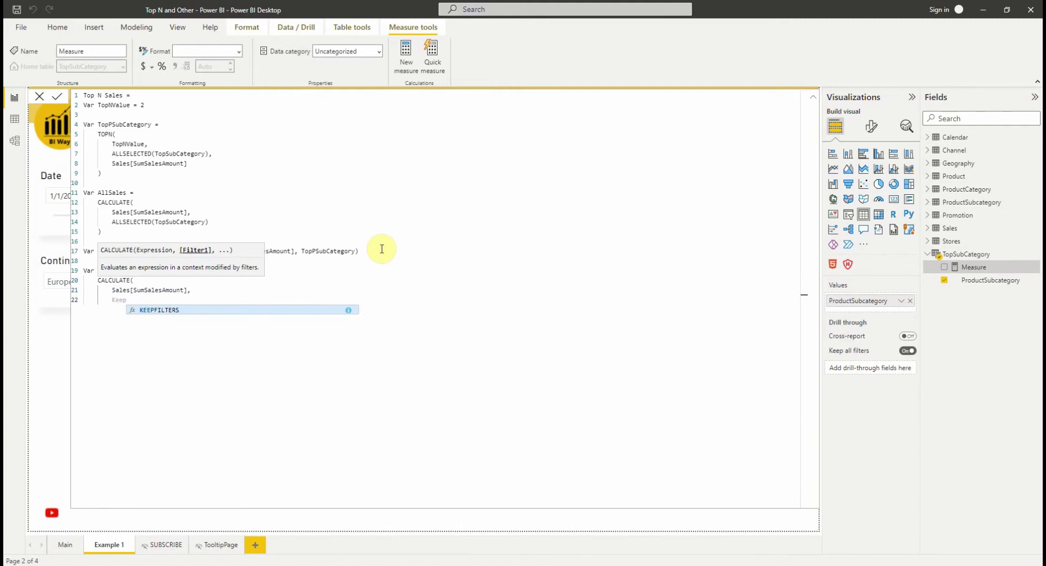
{"action": "key", "text": "Tab"}
{"action": "type", "text": "("}
{"action": "key", "text": "shift+Return"}
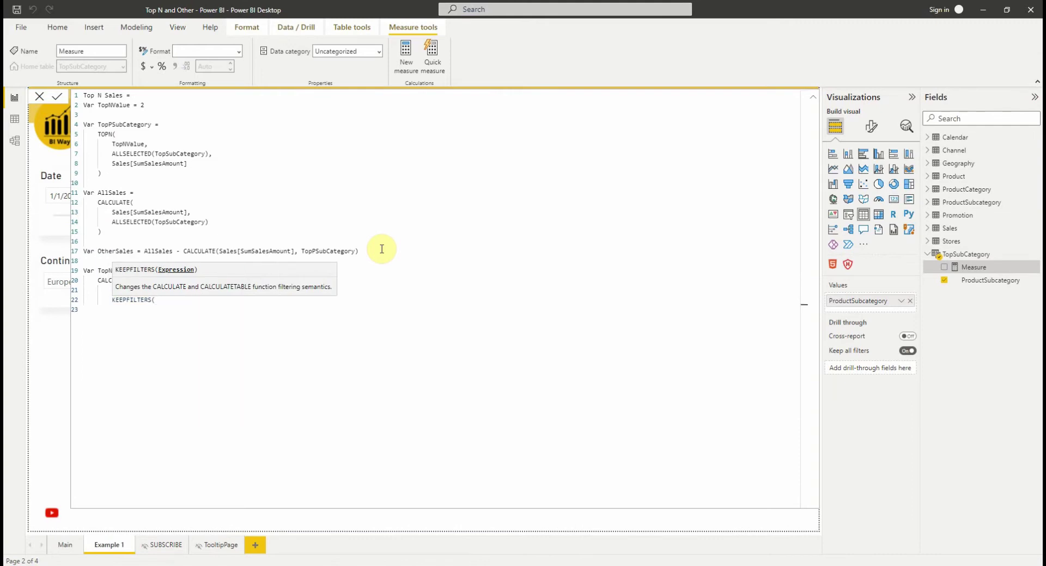
{"action": "type", "text": "top"}
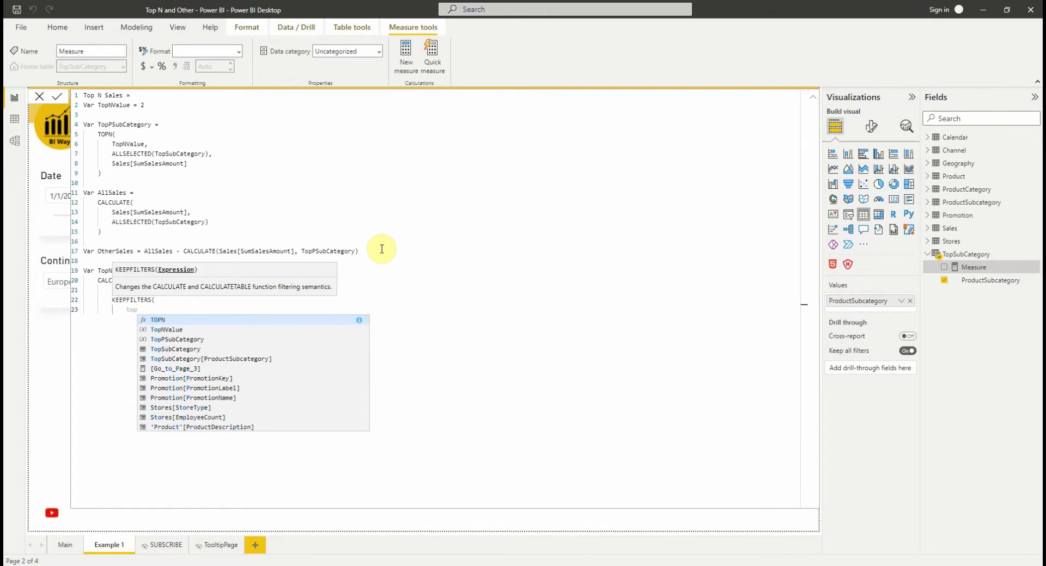
{"action": "type", "text": "p"}
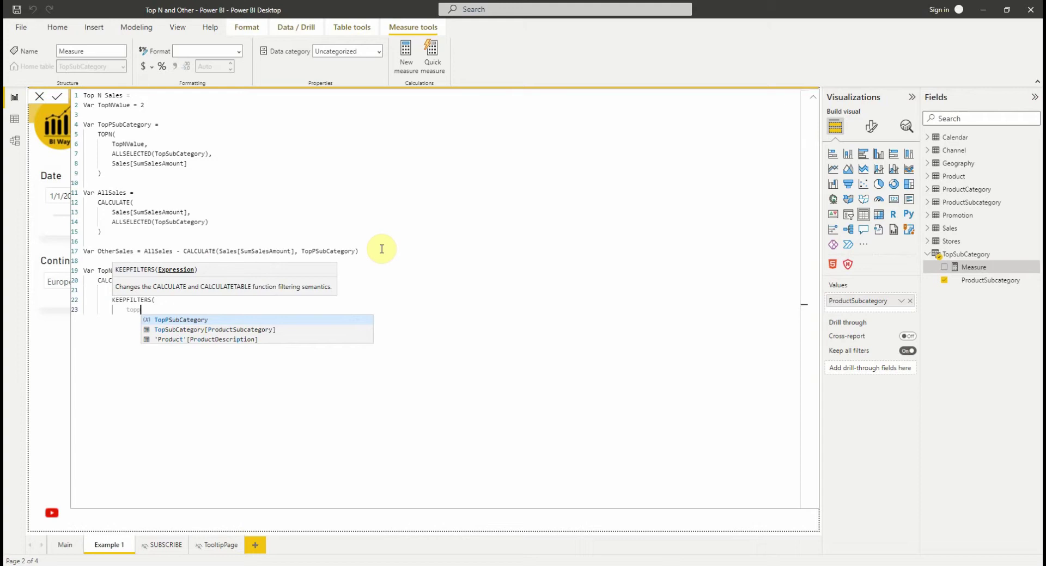
{"action": "key", "text": "Tab"}
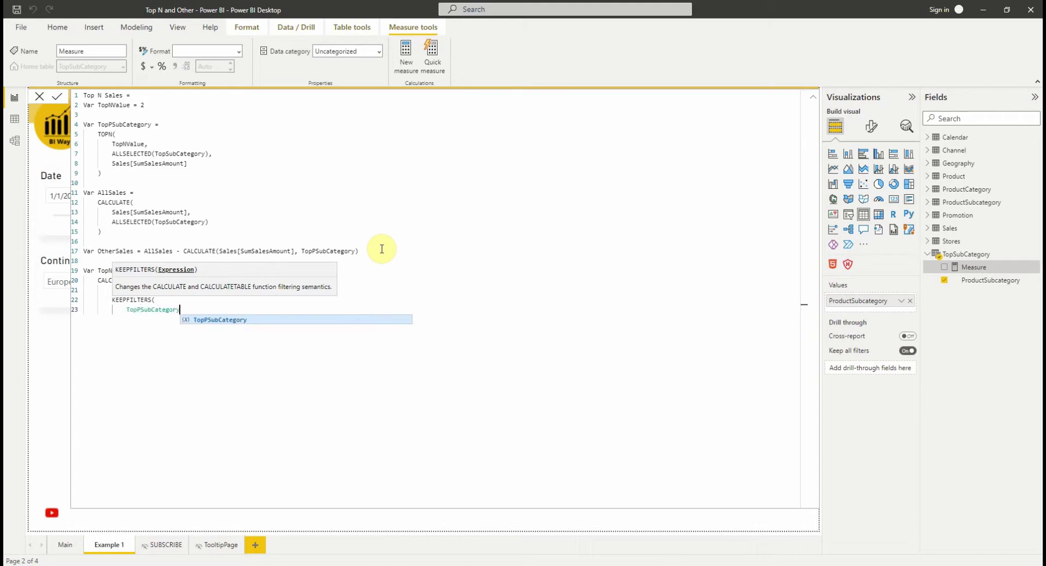
{"action": "key", "text": "shift+Return"}
{"action": "type", "text": ")"}
{"action": "key", "text": "shift+Return"}
{"action": "type", "text": ")"}
{"action": "key", "text": "shift+Return"}
{"action": "key", "text": "shift+Return"}
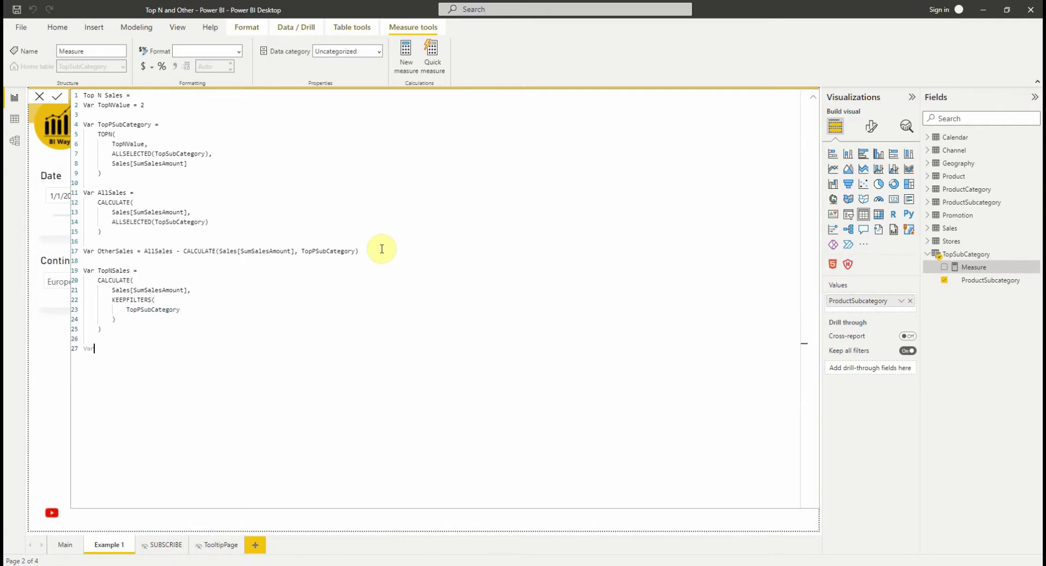
Declare the variable currentPSubCategory as SELECTEDVALUE(TopSubCategory[ProductSubcategory]).
{"action": "type", "text": "Var currentPSubCategory = selec"}
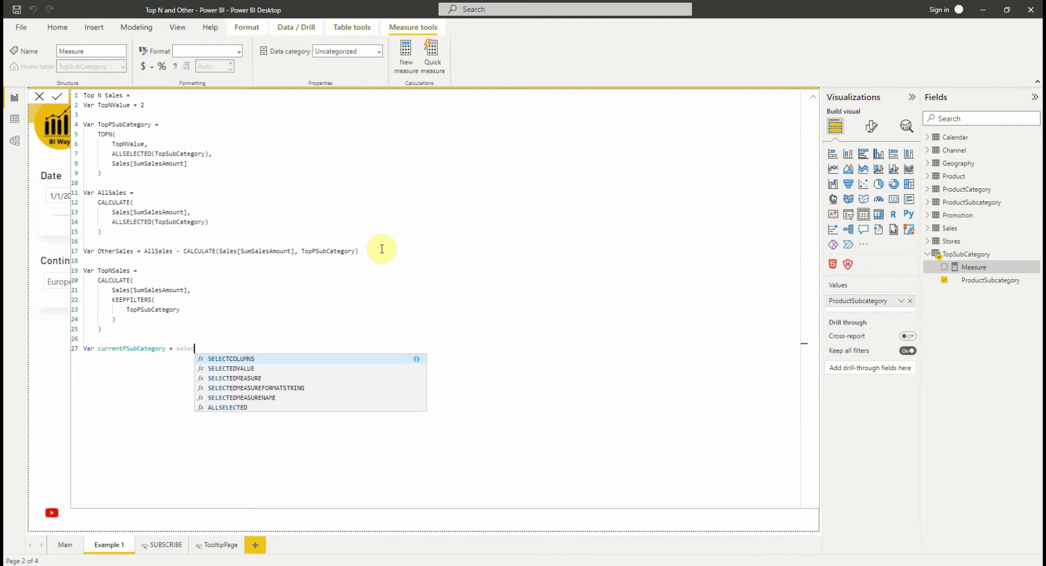
{"action": "type", "text": "tedv"}
{"action": "key", "text": "Tab"}
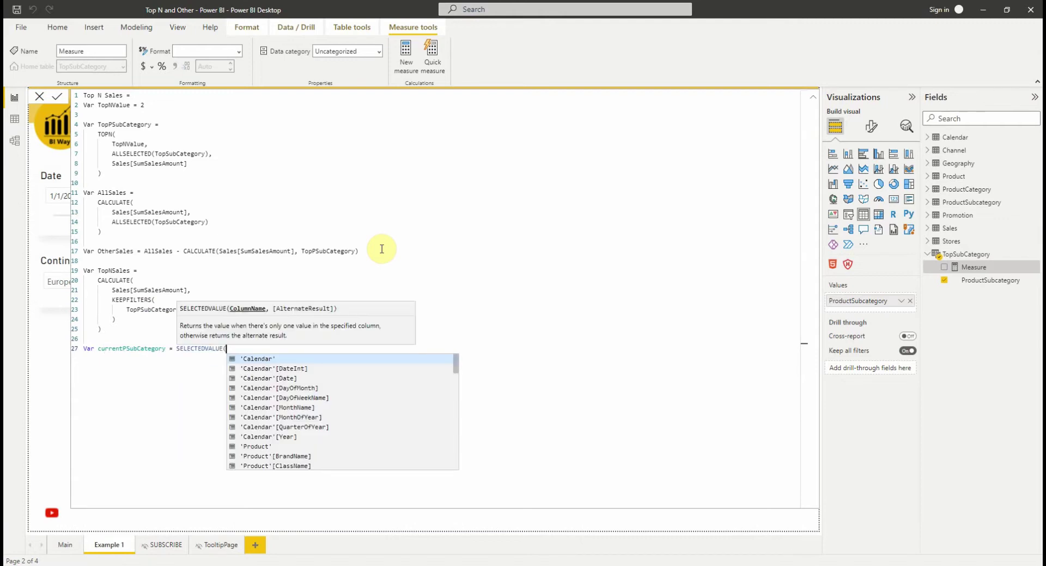
{"action": "type", "text": "top"}
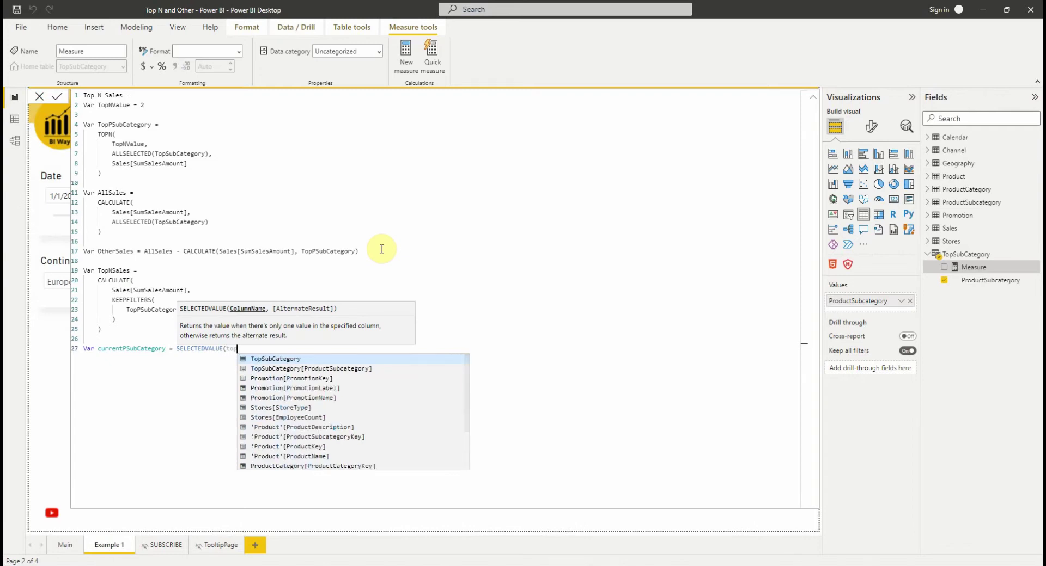
{"action": "key", "text": "Down"}
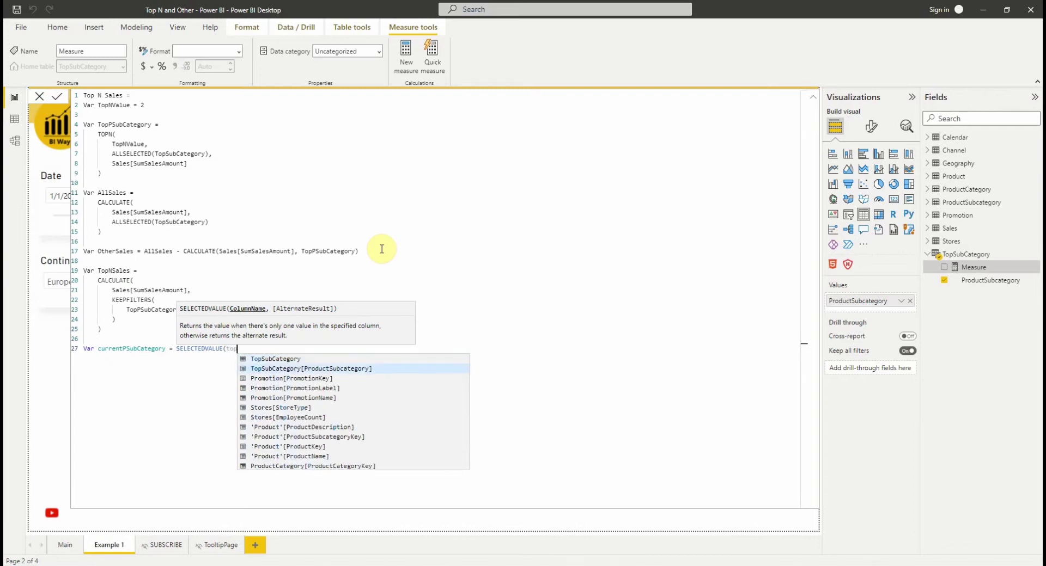
{"action": "key", "text": "Tab"}
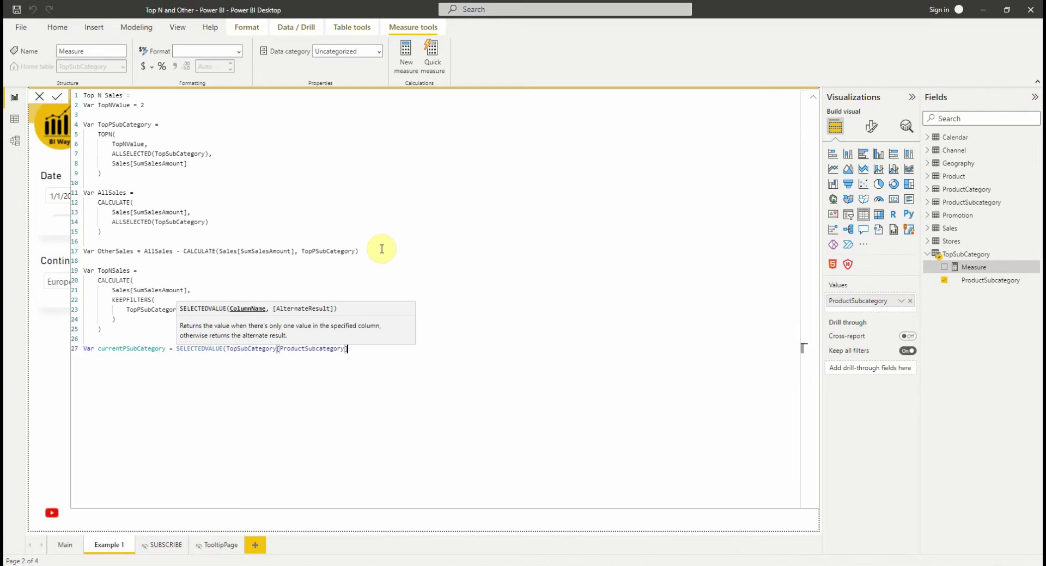
{"action": "type", "text": ")"}
{"action": "key", "text": "Return"}
{"action": "key", "text": "Return"}
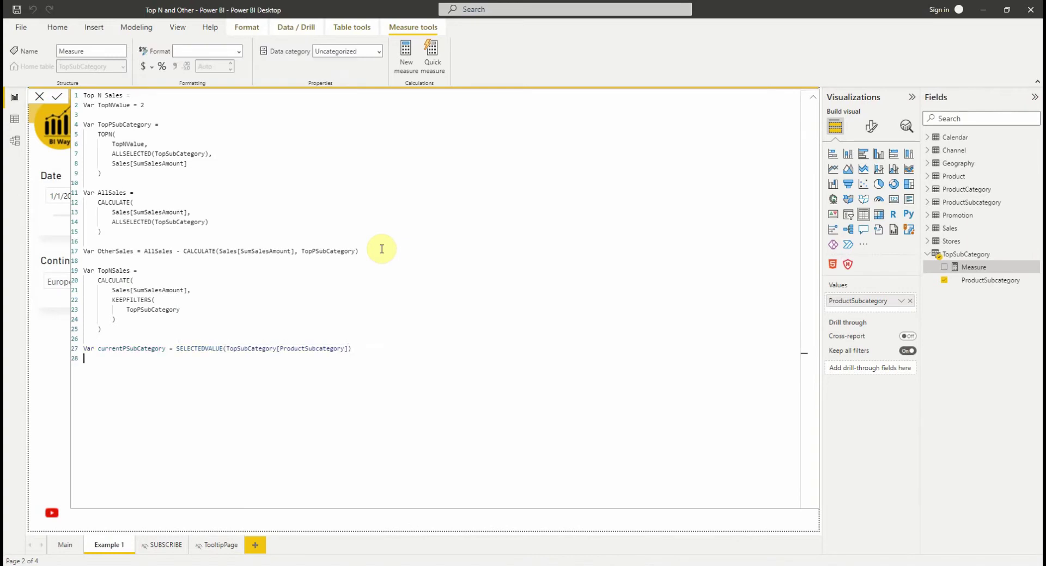
Add a Return section with an IF function testing currentPSubCategory = "Other", placing the condition on its own line.
{"action": "type", "text": "Return"}
{"action": "type", "text": "IF"}
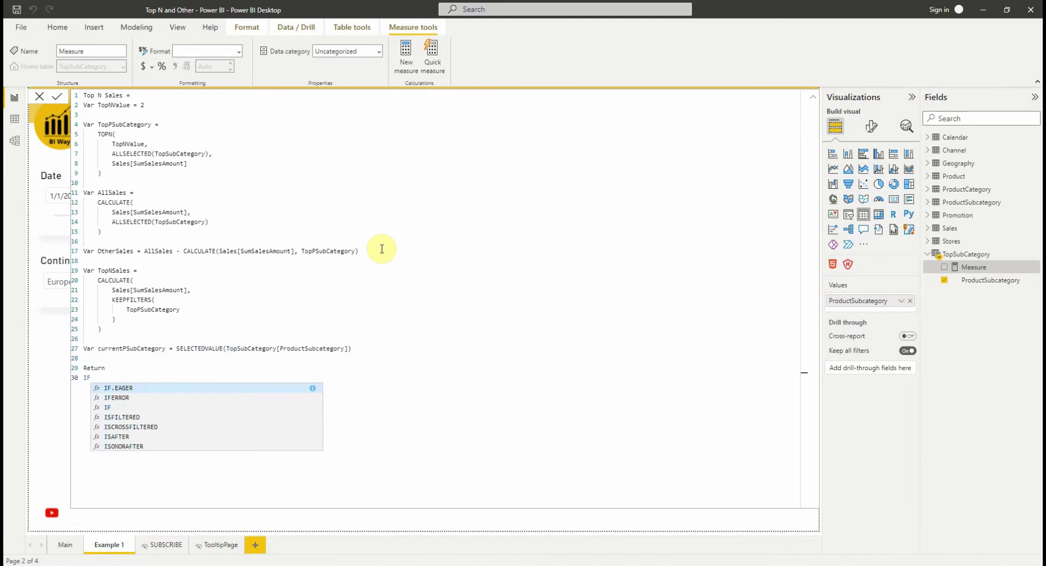
{"action": "type", "text": "(cur"}
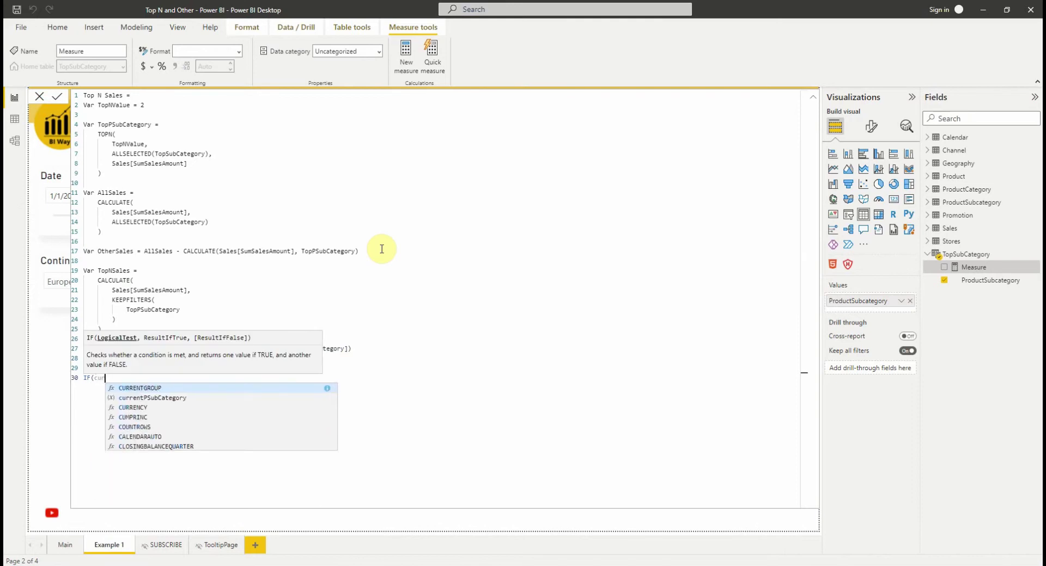
{"action": "key", "text": "Down"}
{"action": "key", "text": "Tab"}
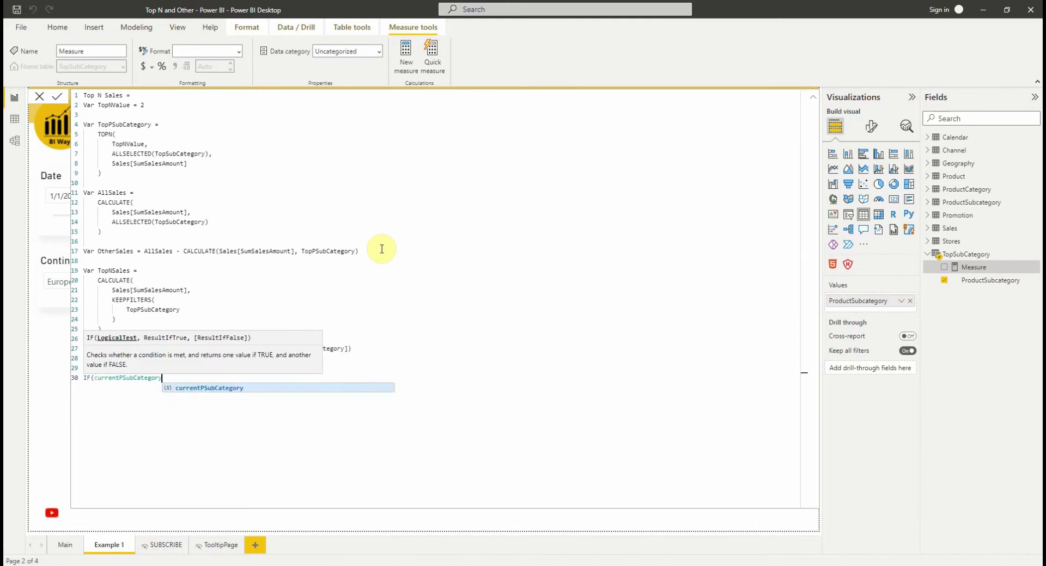
{"action": "type", "text": "= \"Other"}
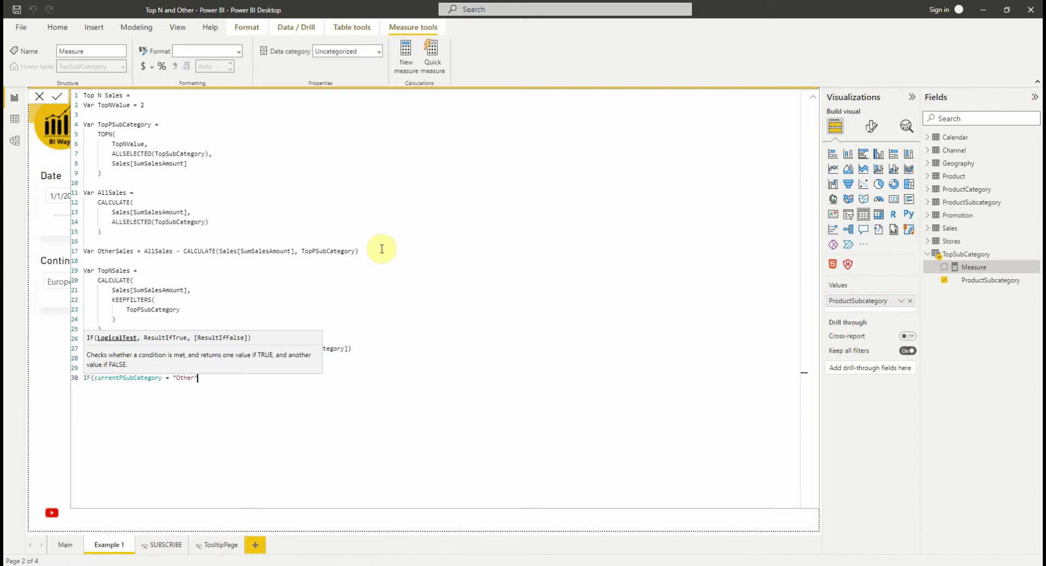
{"action": "type", "text": "\","}
{"action": "key", "text": "Return"}
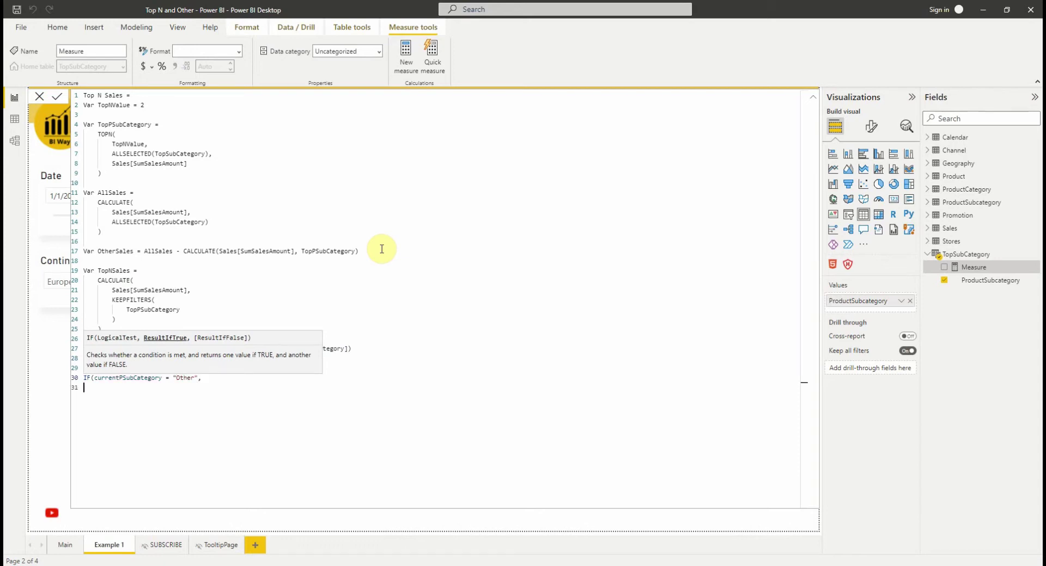
{"action": "key", "text": "Up"}
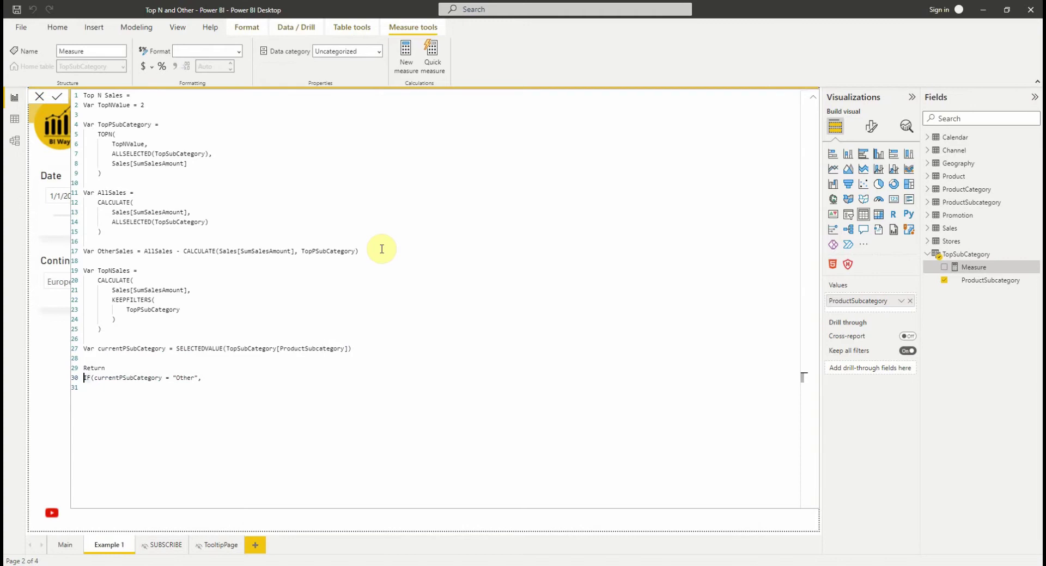
{"action": "key", "text": "Right"}
{"action": "key", "text": "Return"}
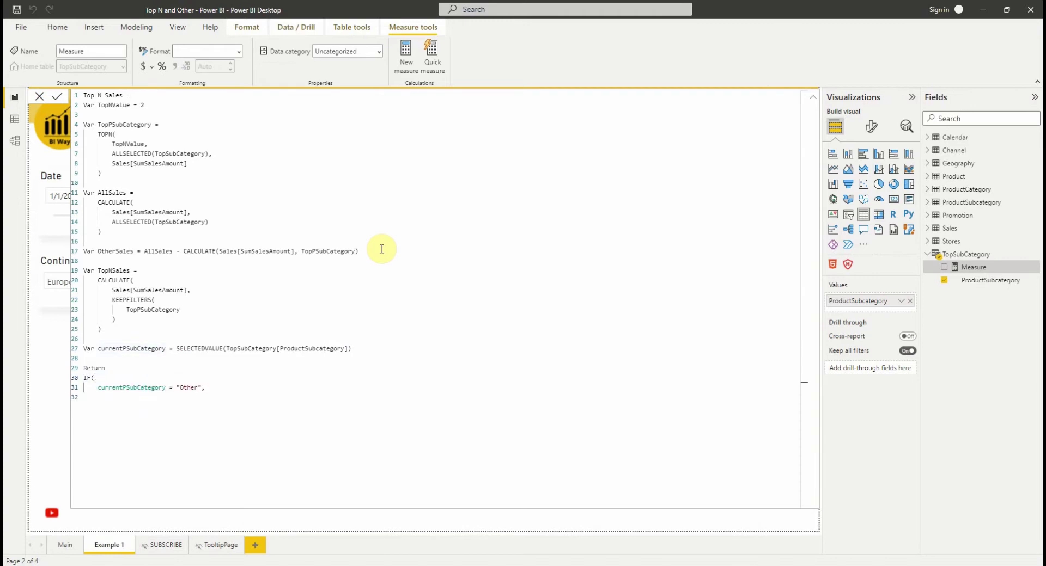
Complete the IF function with OtherSales as the true result and TopNSales as the false result.
{"action": "key", "text": "Tab"}
{"action": "type", "text": "Othe"}
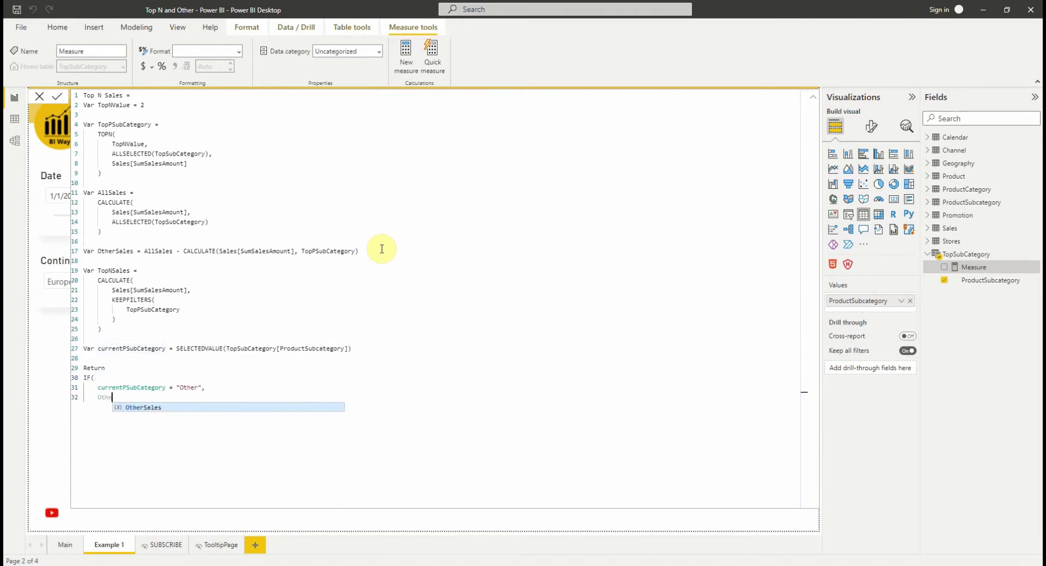
{"action": "type", "text": "rSales,"}
{"action": "key", "text": "Return"}
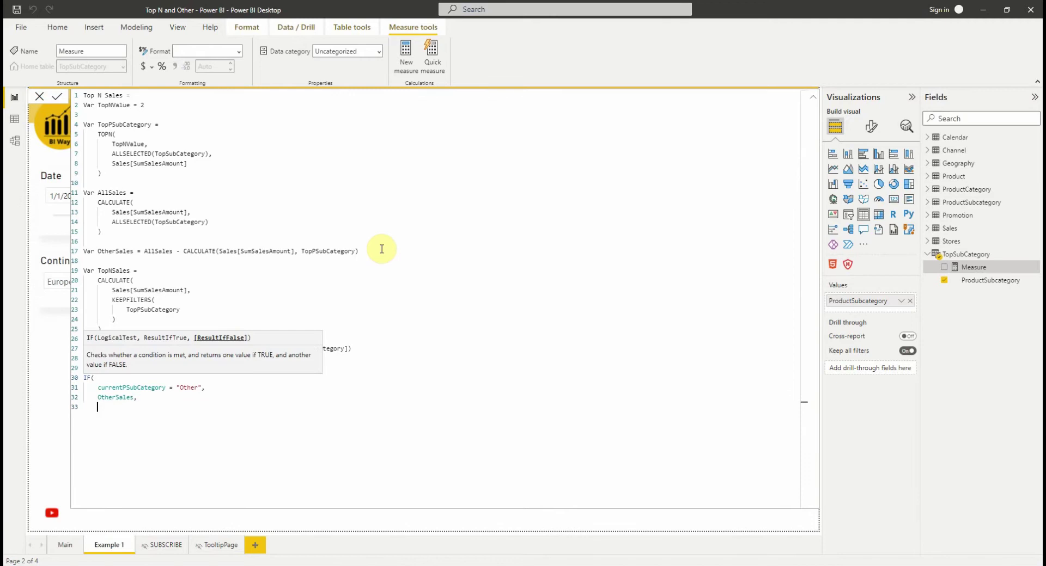
{"action": "type", "text": "Top"}
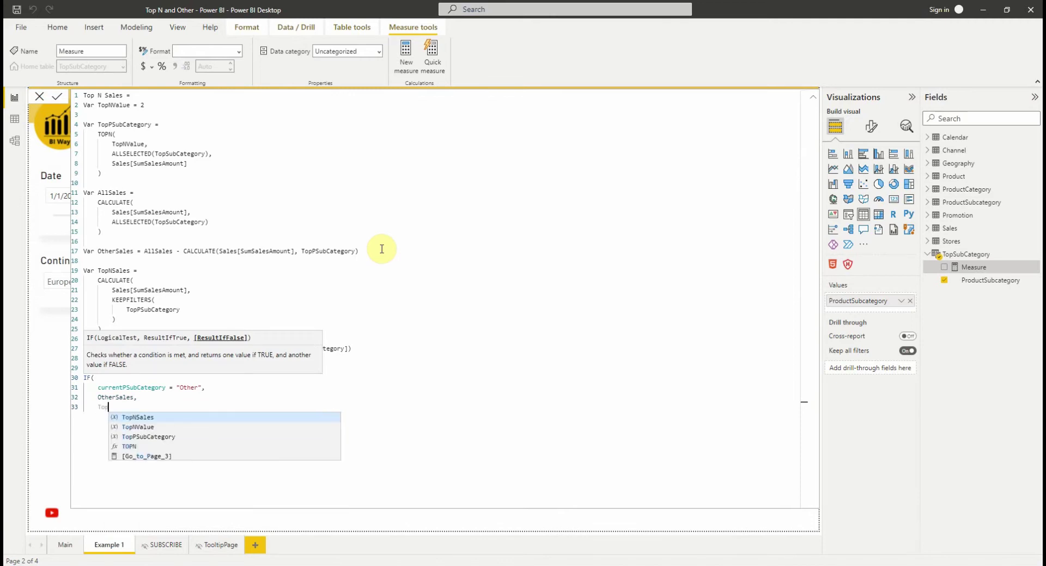
{"action": "type", "text": "nSales"}
{"action": "key", "text": "Tab"}
{"action": "key", "text": "Return"}
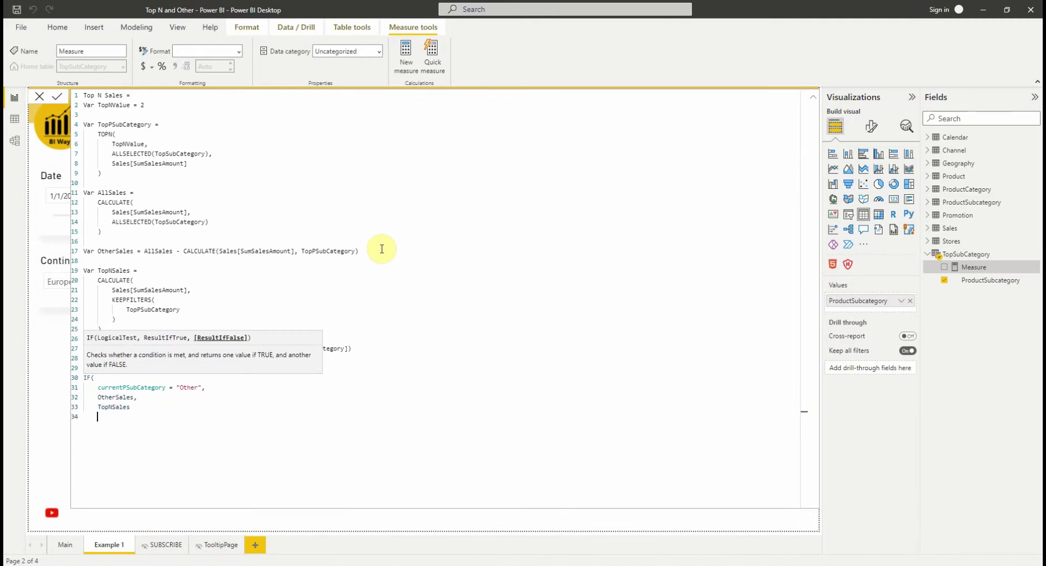
{"action": "type", "text": ")"}
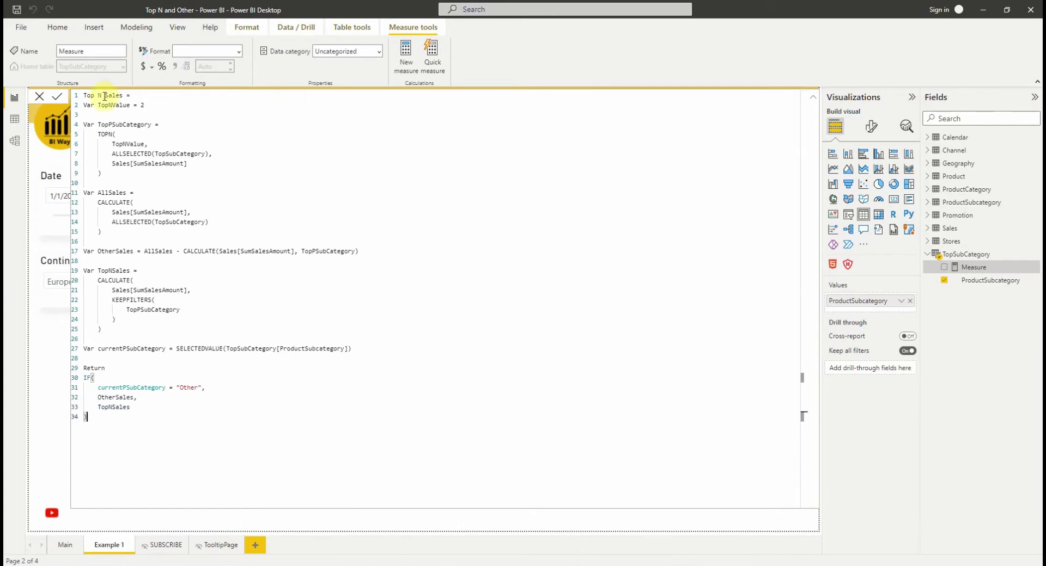
Commit the Top N Sales measure and add it to the ProductSubcategory table visual.
{"action": "left_click", "coordinate": [58, 98]}
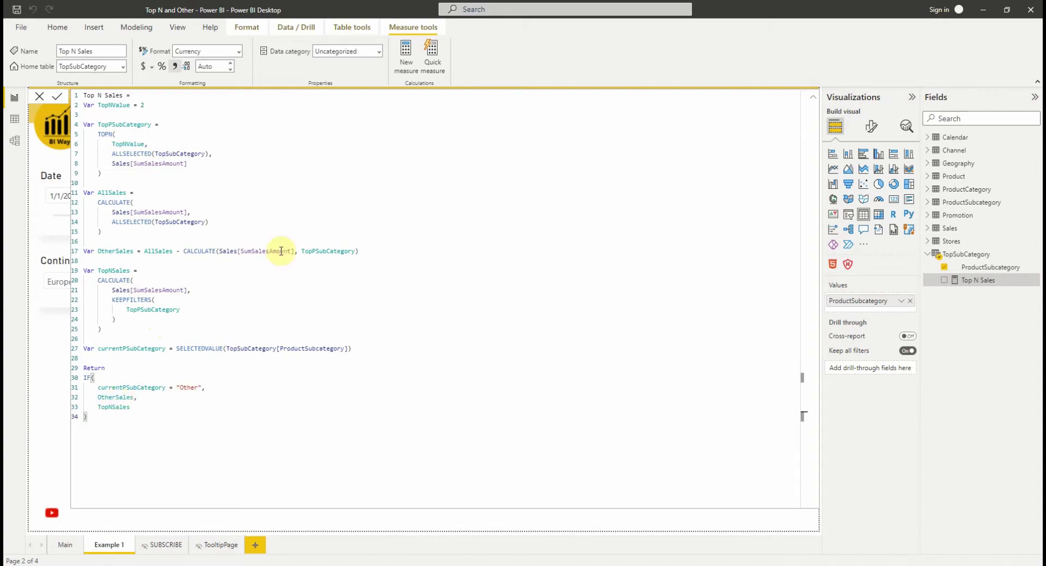
{"action": "left_click", "coordinate": [813, 97]}
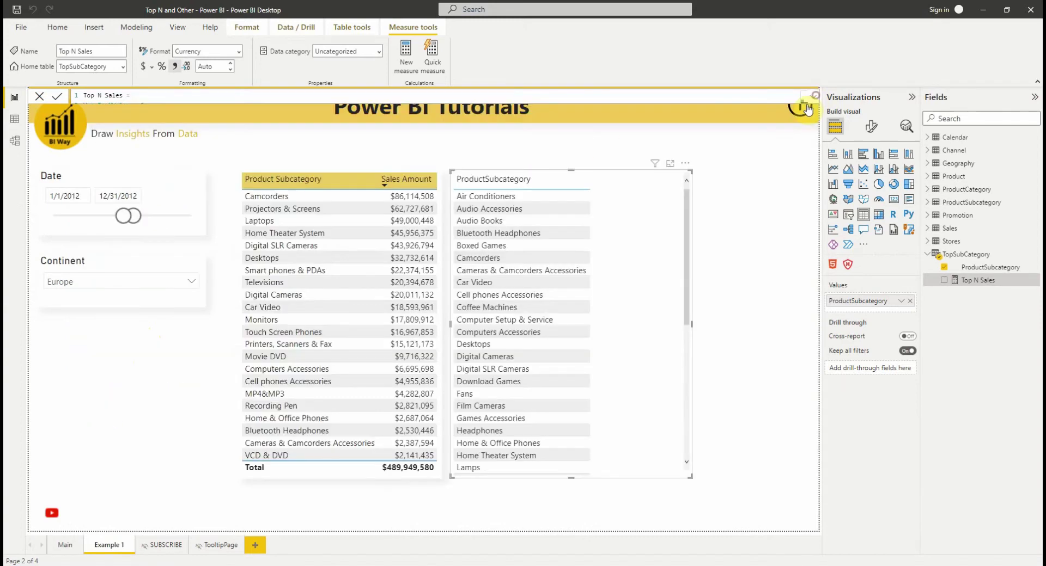
{"action": "left_click", "coordinate": [943, 281]}
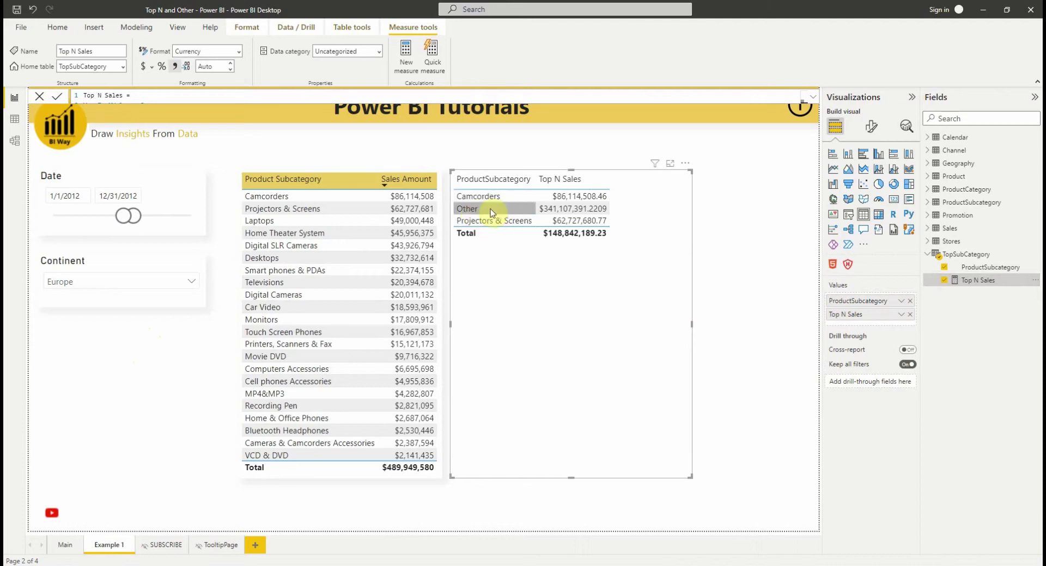
Change the TopNValue variable in the Top N Sales measure to 6 and collapse the formula editor.
{"action": "left_click", "coordinate": [810, 99]}
{"action": "left_click", "coordinate": [140, 107]}
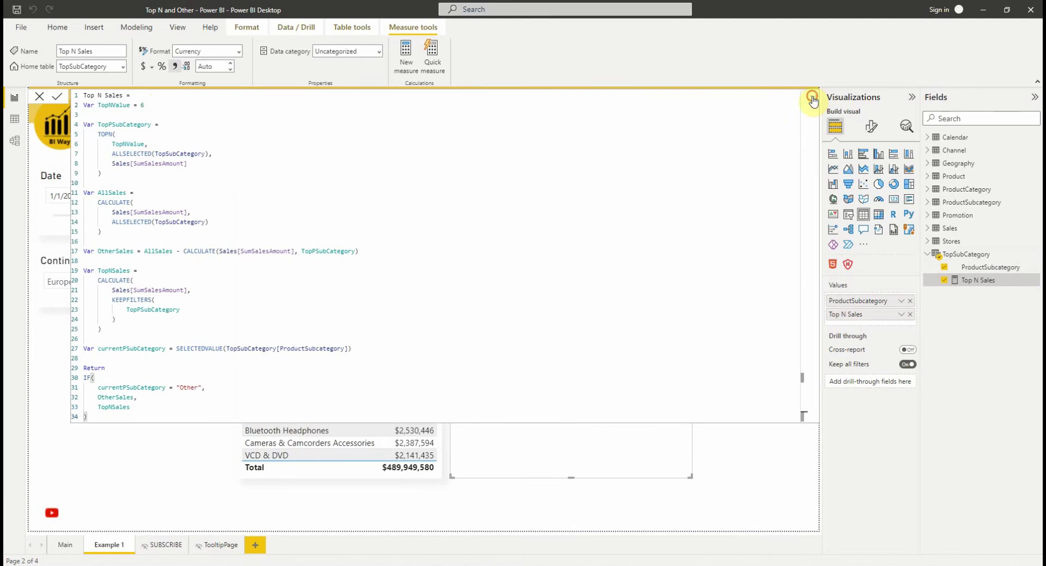
{"action": "left_click", "coordinate": [812, 102]}
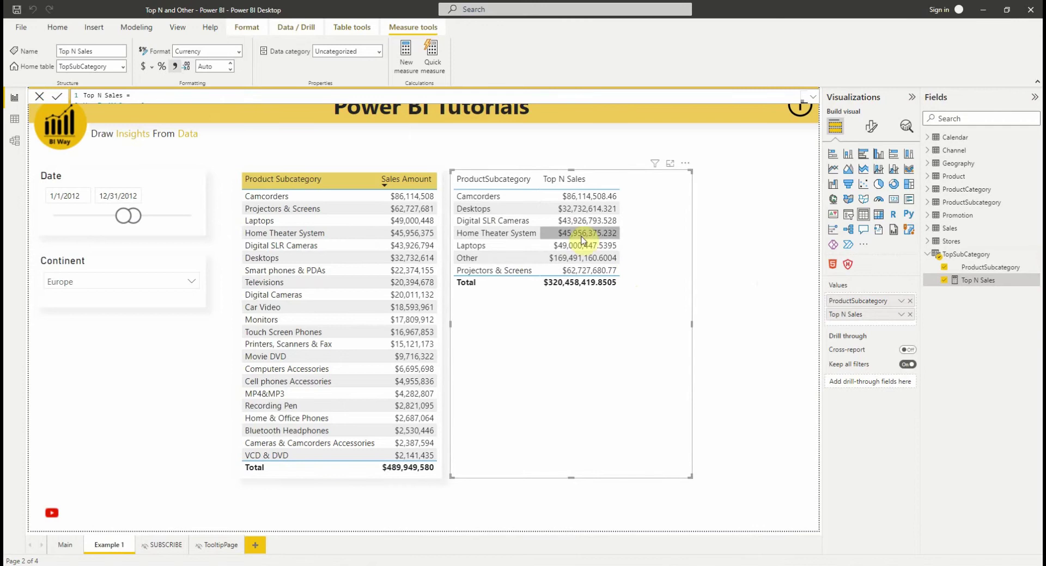
Create a whole-number what-if parameter named Top N with minimum 1, maximum 20 and increment 1, adding its slicer to the page.
{"action": "left_click", "coordinate": [137, 28]}
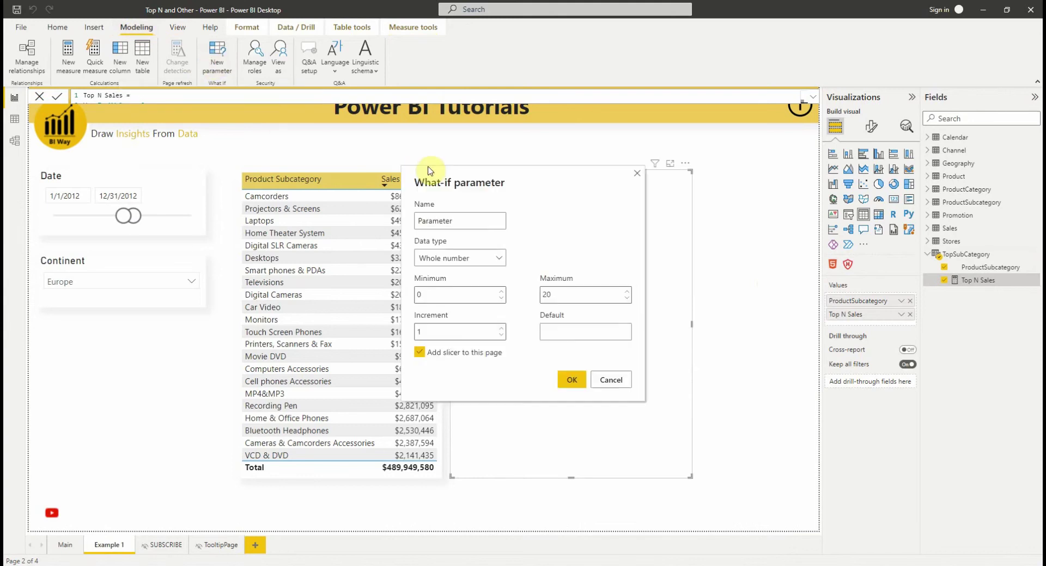
{"action": "left_click_drag", "start_coordinate": [478, 221], "coordinate": [410, 227]}
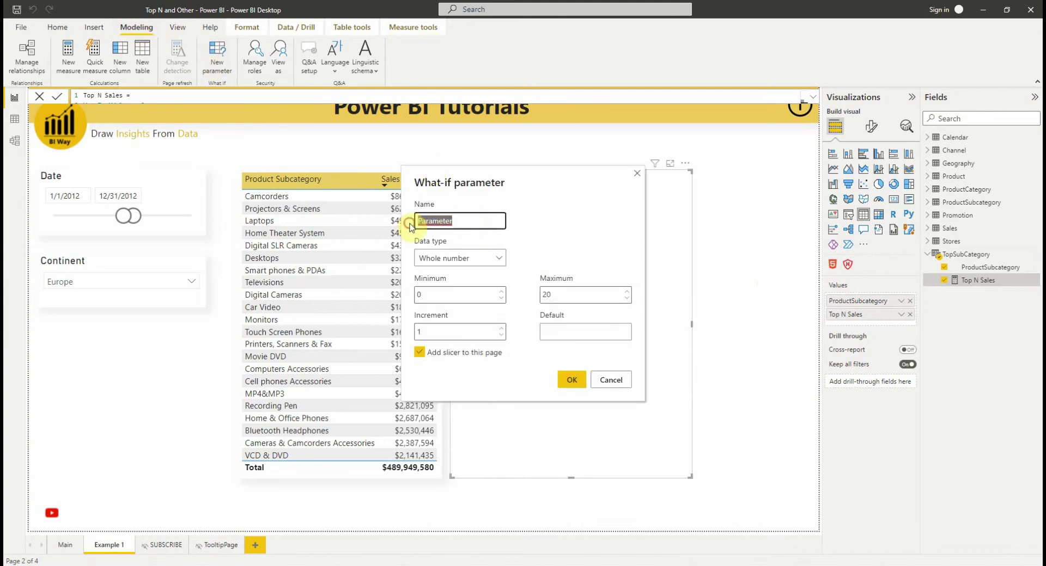
{"action": "key", "text": "BackSpace"}
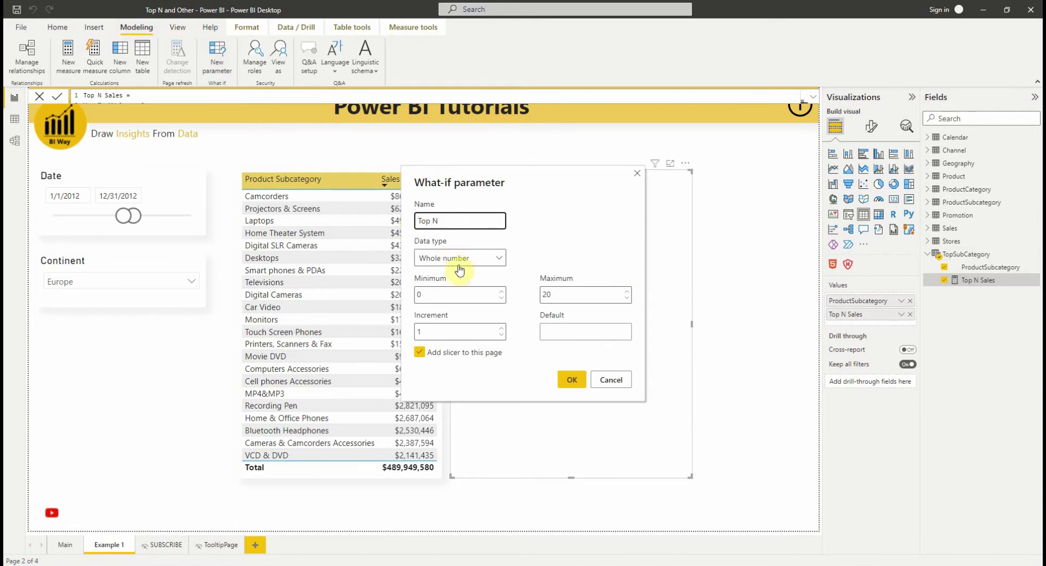
{"action": "left_click", "coordinate": [426, 293]}
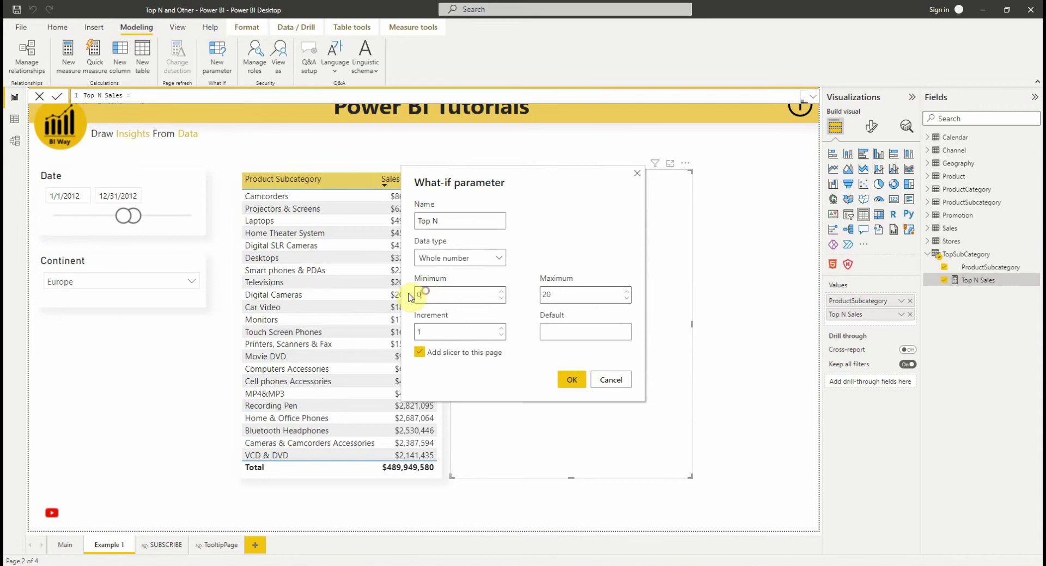
{"action": "type", "text": "1"}
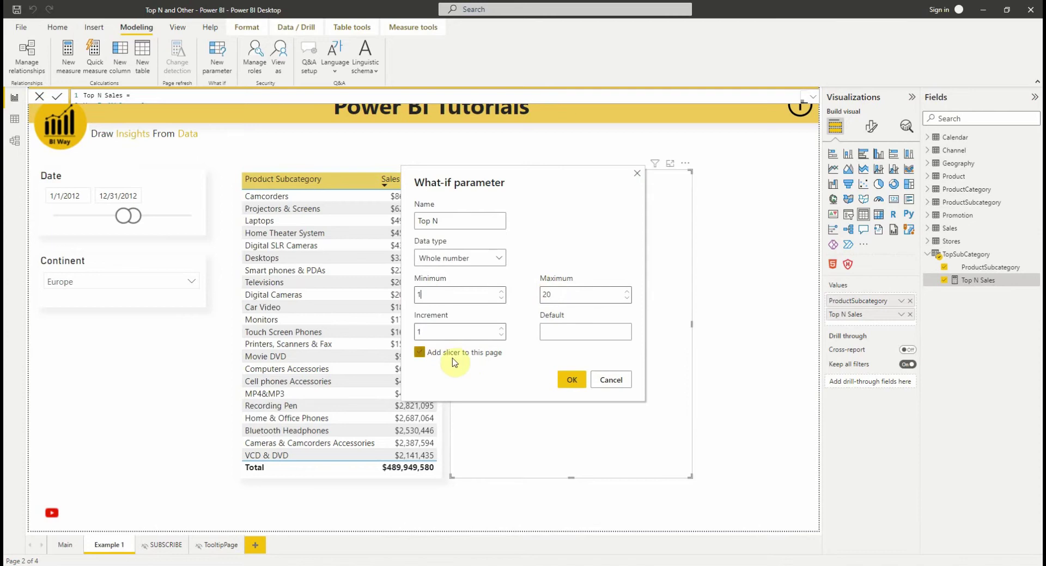
{"action": "left_click", "coordinate": [570, 381]}
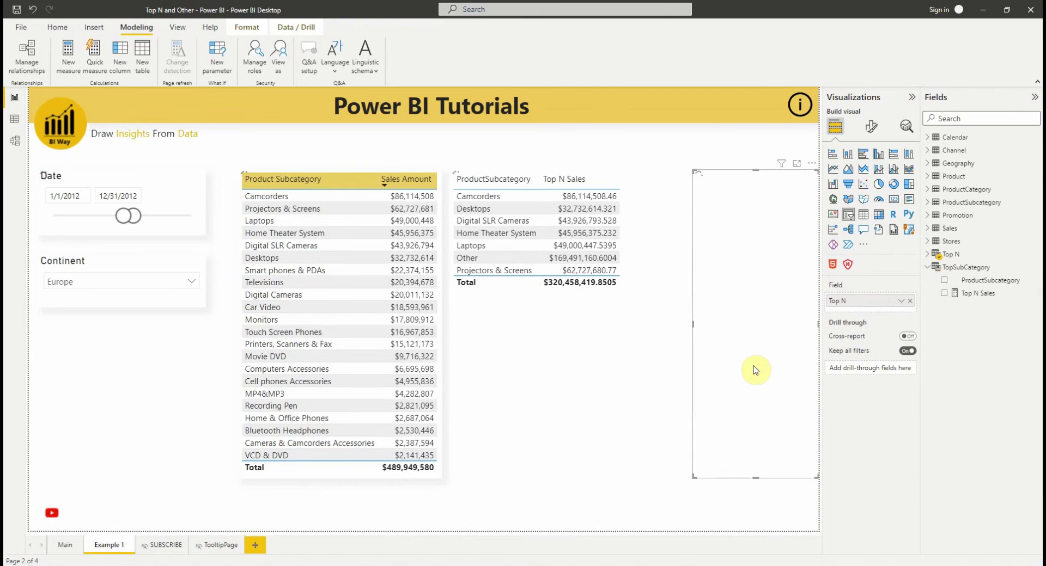
Change the Top N slicer style to List.
{"action": "left_click", "coordinate": [807, 181]}
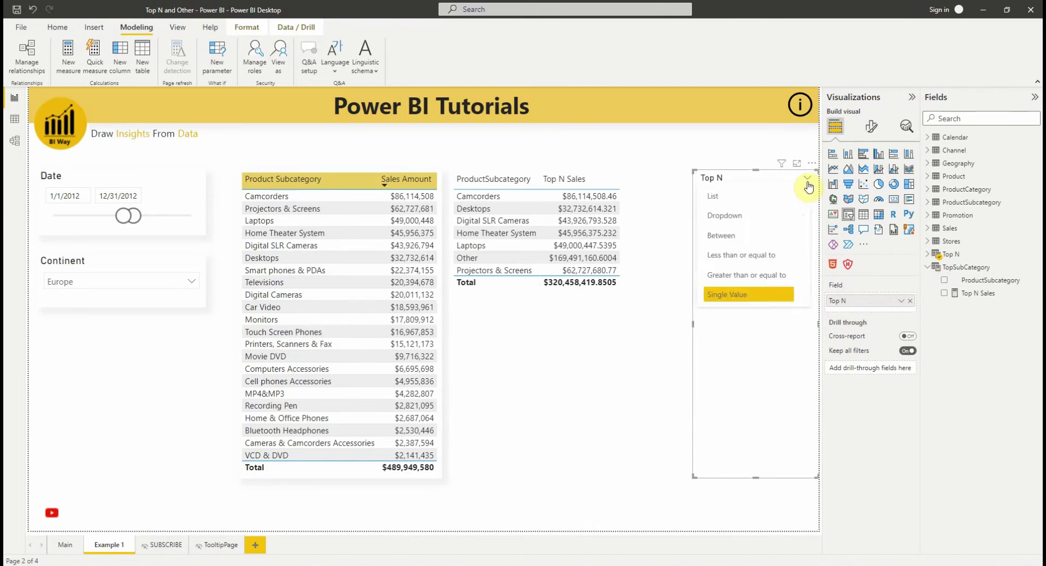
{"action": "left_click", "coordinate": [747, 196]}
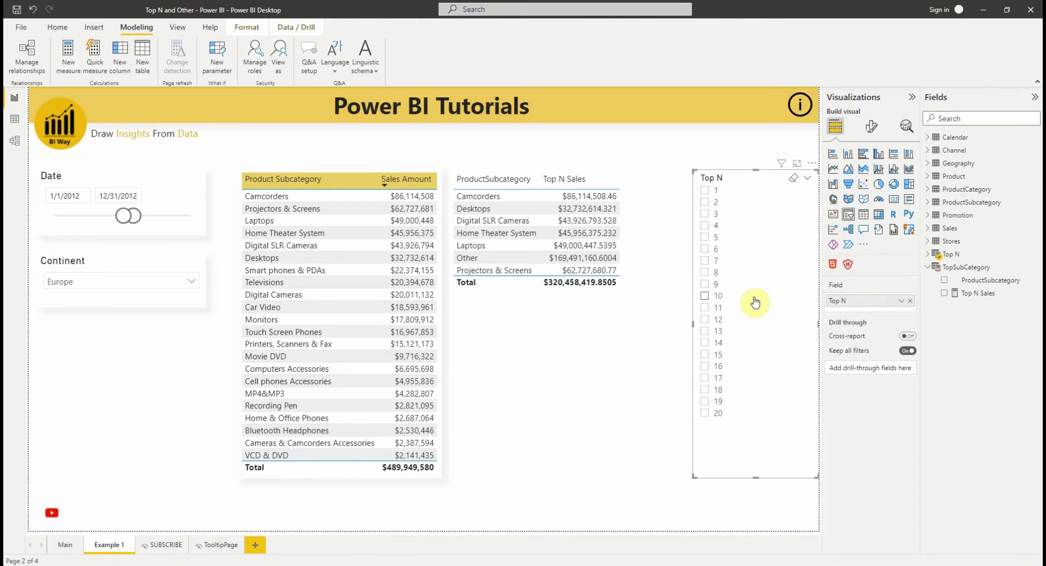
{"action": "left_click", "coordinate": [808, 180]}
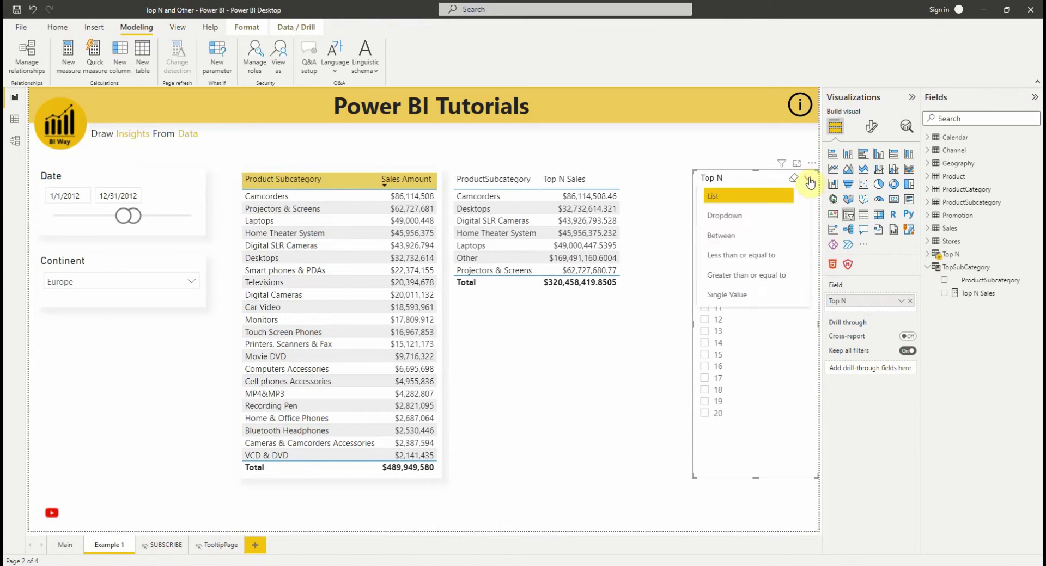
{"action": "left_click", "coordinate": [809, 181]}
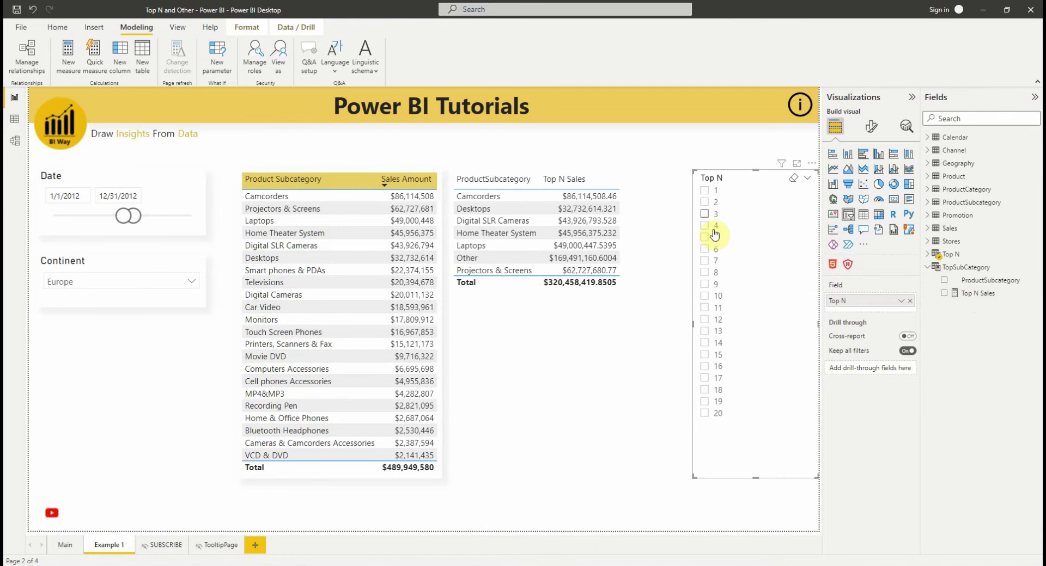
In the Top N Sales measure, set the TopNValue variable to 'Top N'[Top N Value], commit it and collapse the formula editor.
{"action": "left_click", "coordinate": [976, 294]}
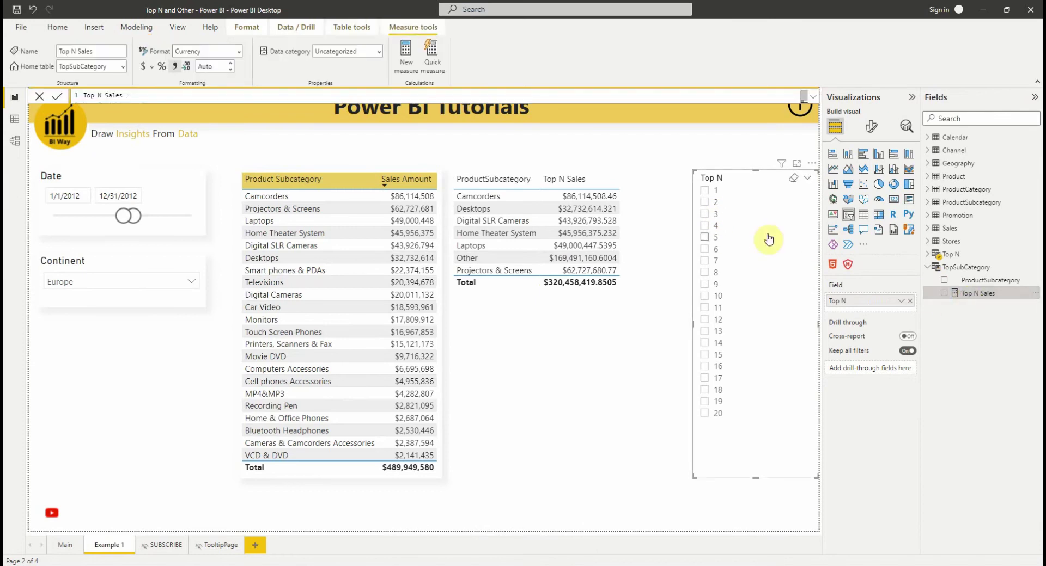
{"action": "left_click", "coordinate": [812, 96]}
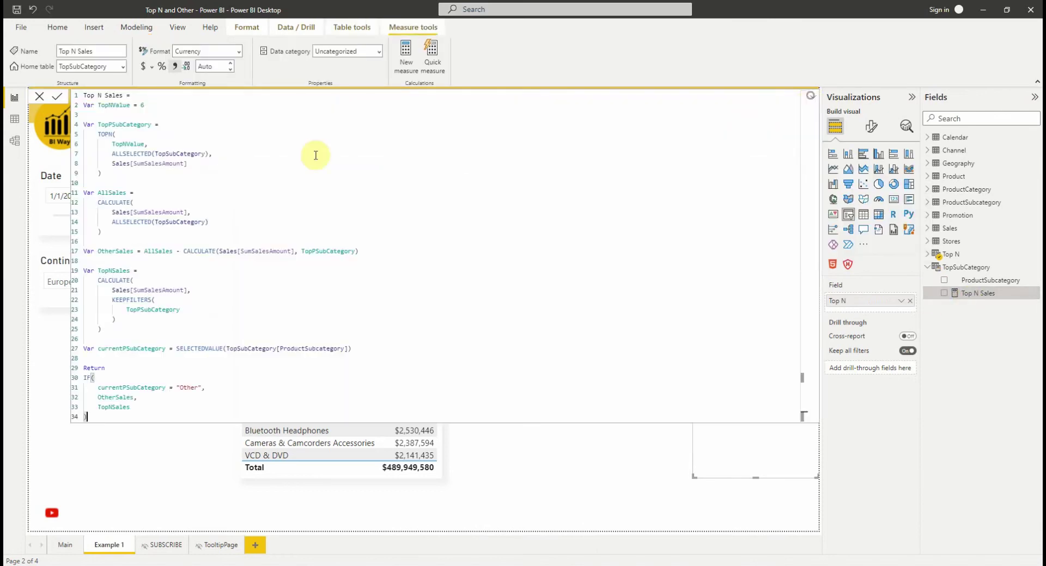
{"action": "left_click", "coordinate": [160, 107]}
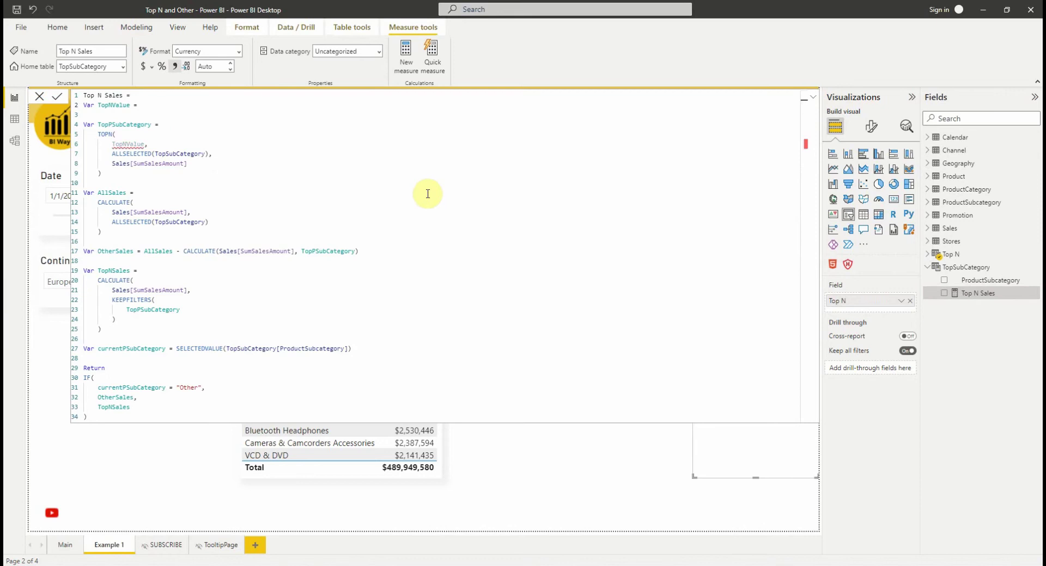
{"action": "type", "text": "top"}
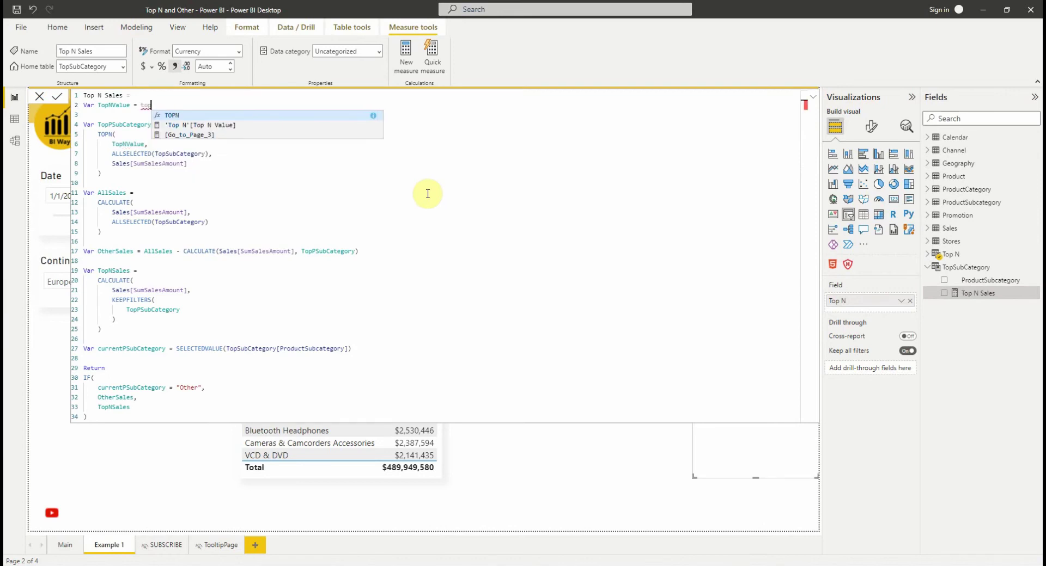
{"action": "key", "text": "Down"}
{"action": "key", "text": "Tab"}
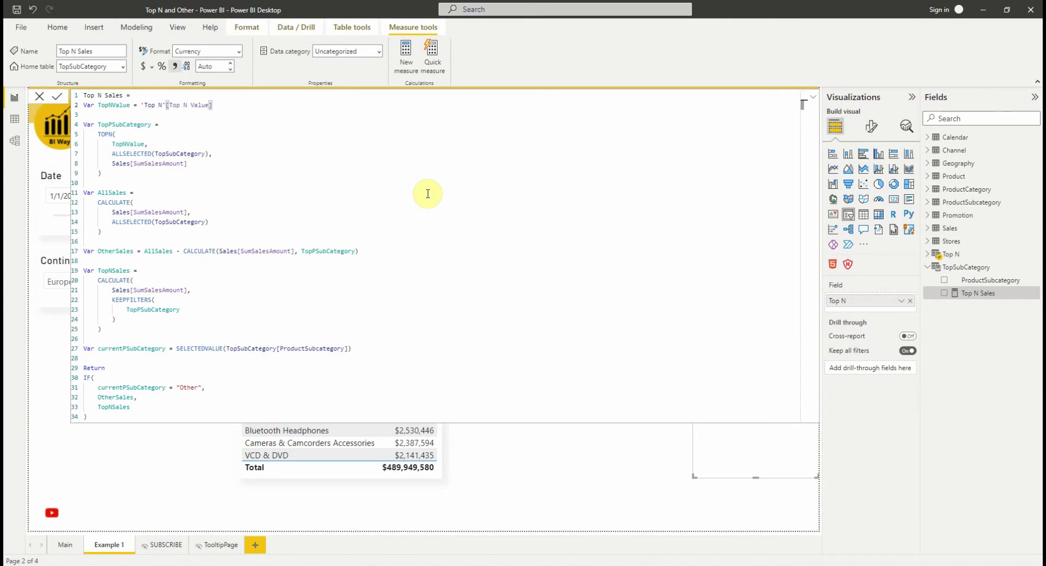
{"action": "key", "text": "Return"}
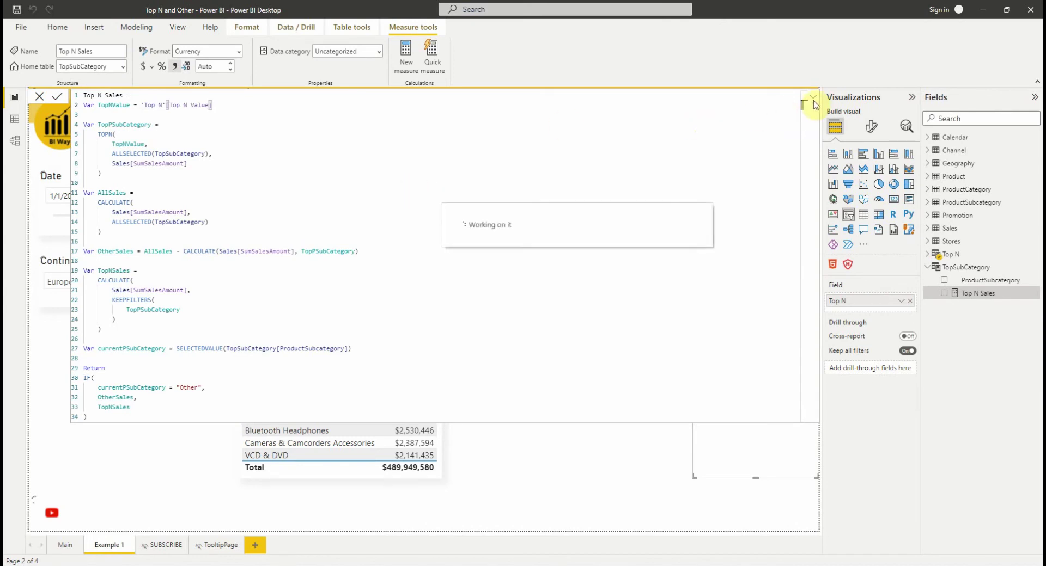
{"action": "left_click", "coordinate": [813, 97]}
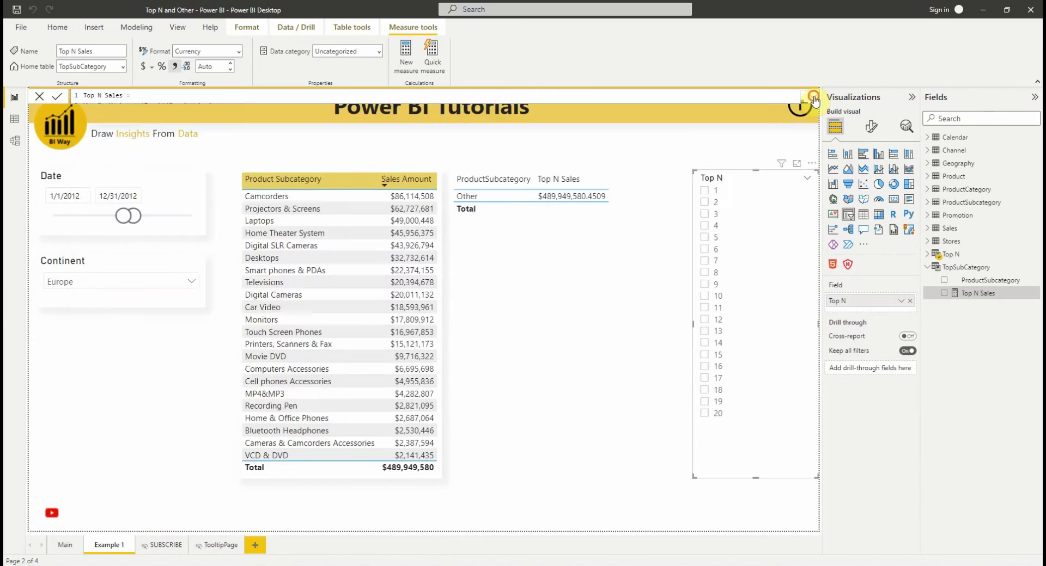
{"action": "left_click", "coordinate": [813, 97]}
{"action": "left_click", "coordinate": [814, 98]}
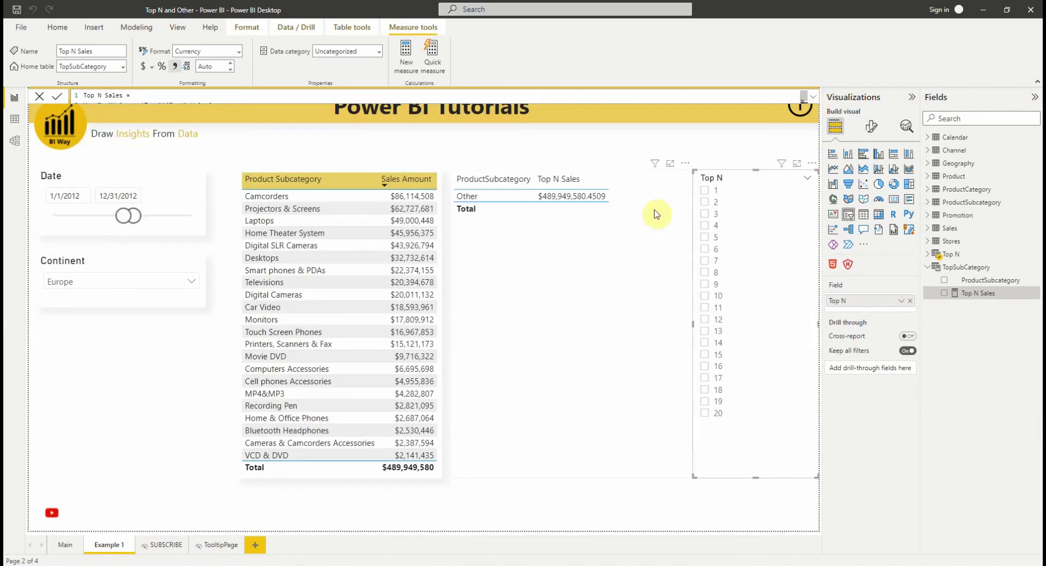
Test the Top N slicer against the ProductSubcategory table by selecting 2, 4 and finally 7.
{"action": "left_click", "coordinate": [704, 202]}
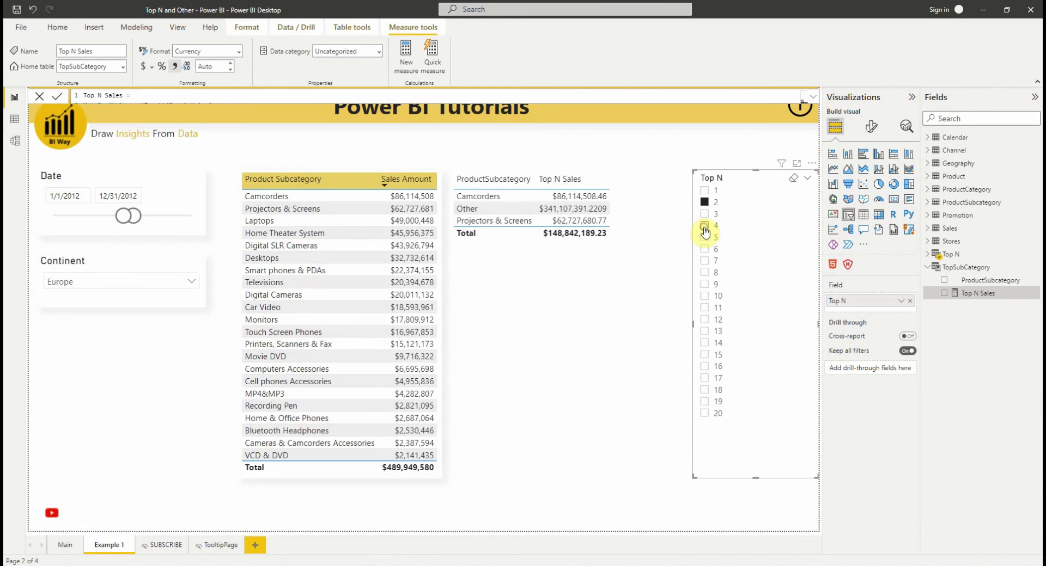
{"action": "left_click", "coordinate": [705, 225]}
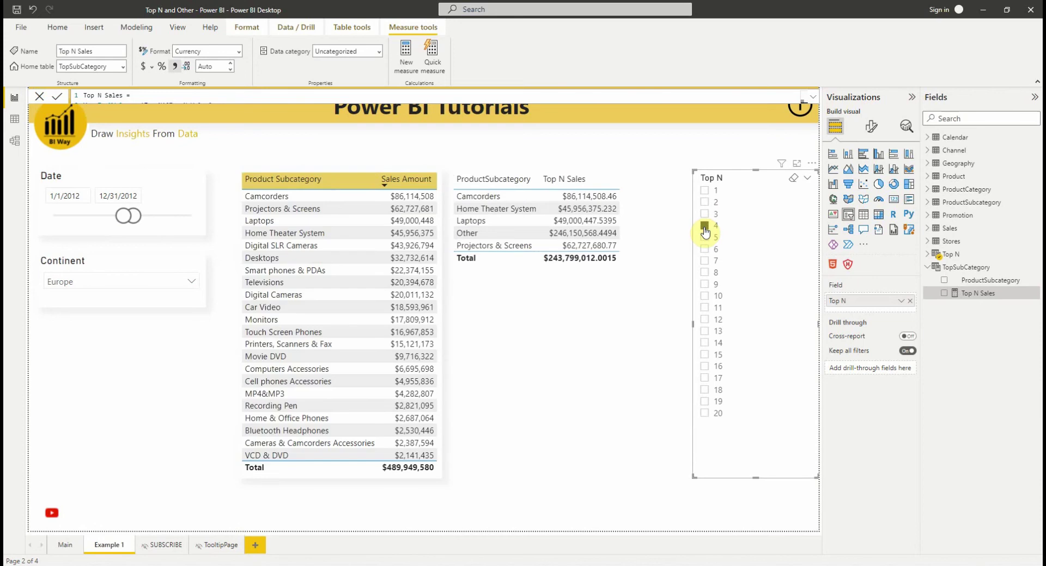
{"action": "left_click", "coordinate": [580, 233]}
{"action": "left_click", "coordinate": [633, 274]}
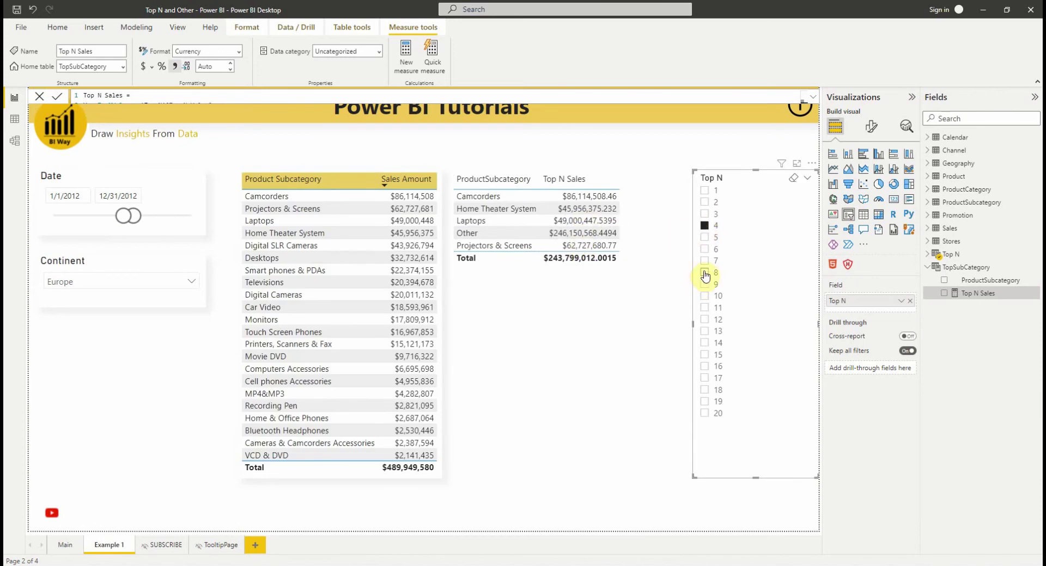
{"action": "left_click", "coordinate": [705, 261]}
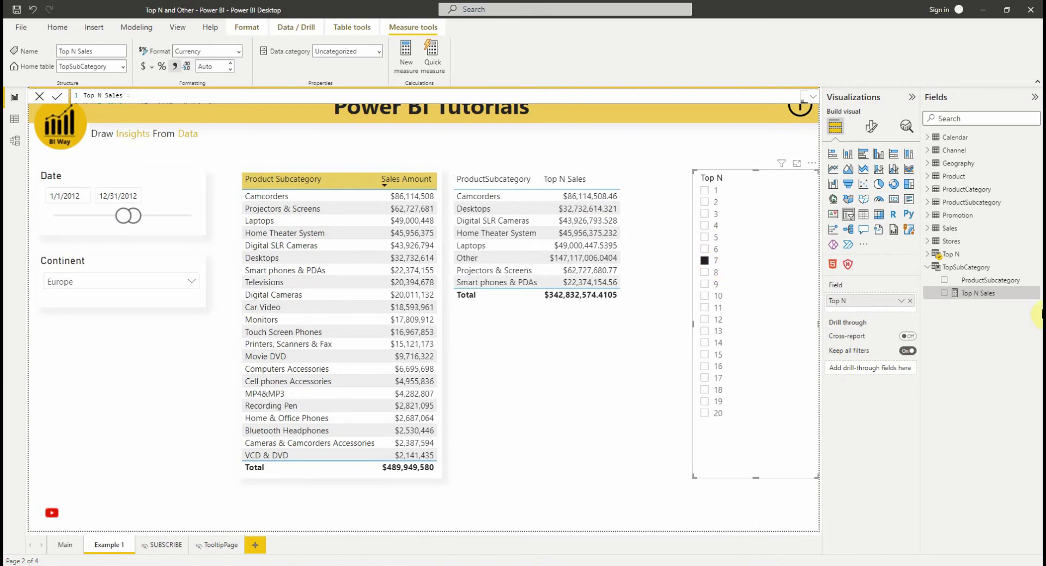
Add a new measure named Title Top N to the TopSubCategory table and begin its expression with "Top " &.
{"action": "right_click", "coordinate": [1036, 270]}
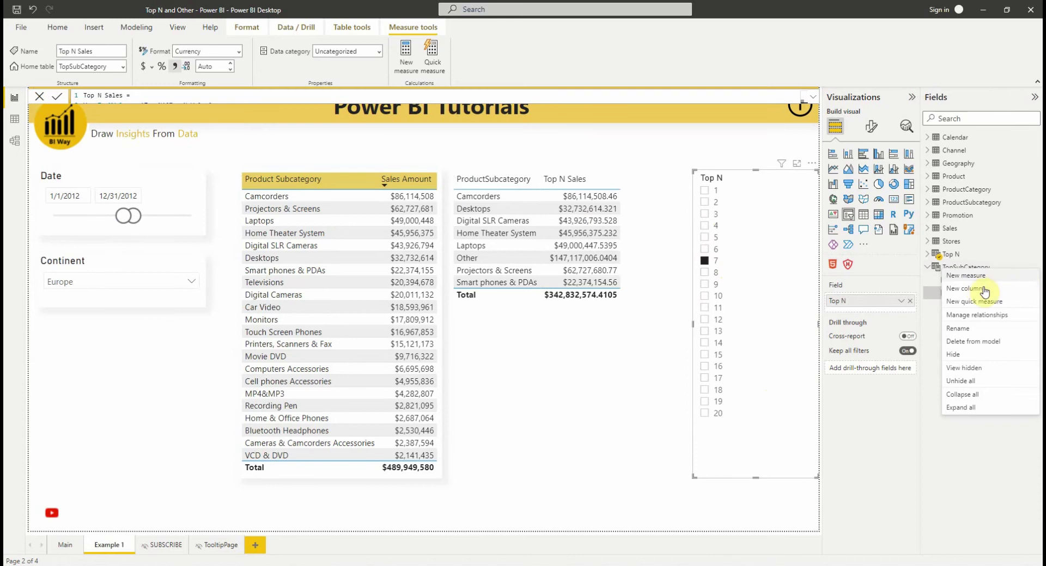
{"action": "left_click", "coordinate": [929, 276]}
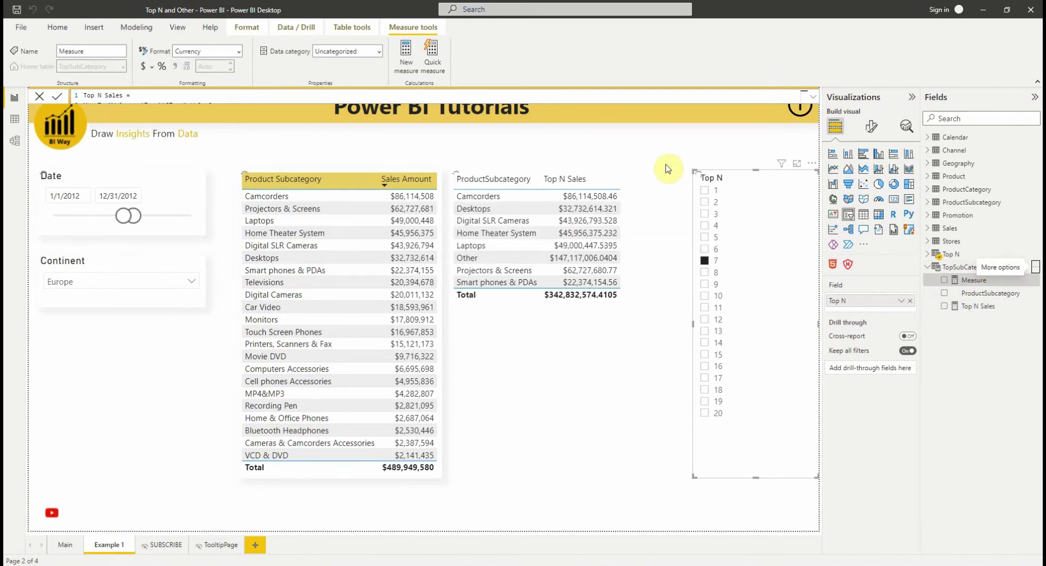
{"action": "left_click", "coordinate": [812, 96]}
{"action": "type", "text": "Title Top N"}
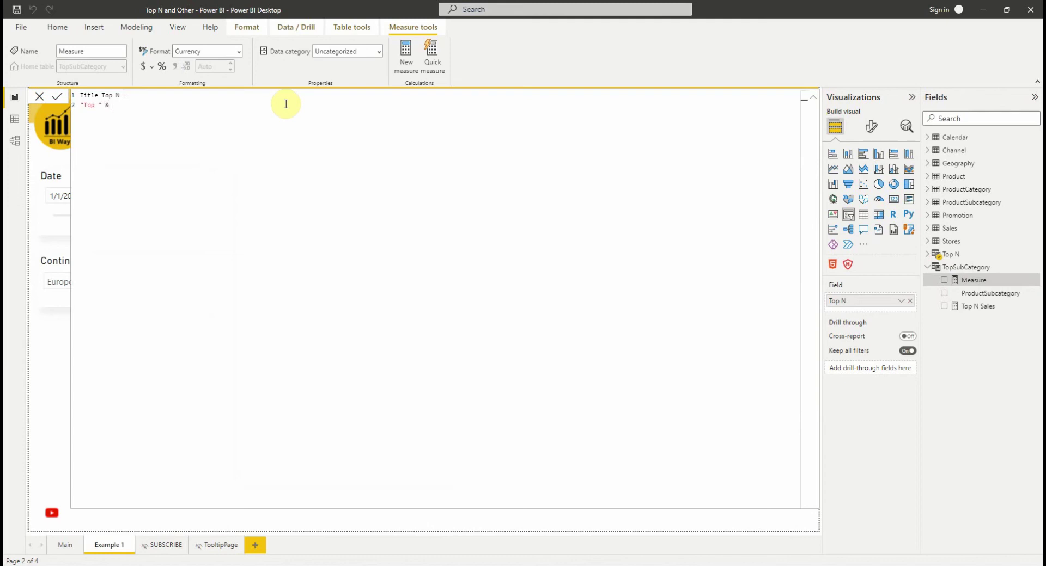
Complete the Title Top N expression with 'Top N'[Top N Value] & " and Other Sales by Product SubCategory", commit it and collapse the formula editor.
{"action": "type", "text": "topn"}
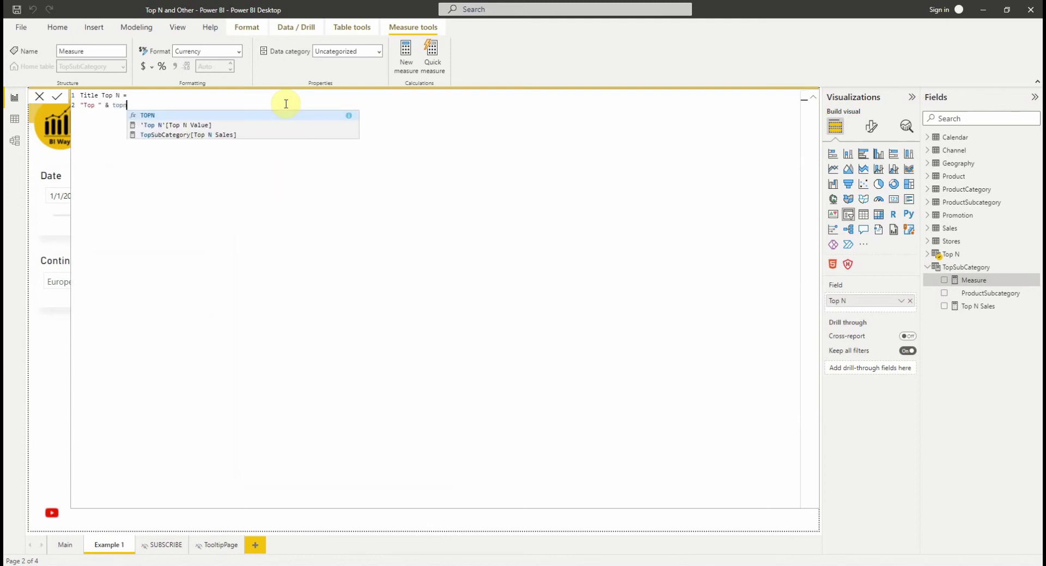
{"action": "key", "text": "Down"}
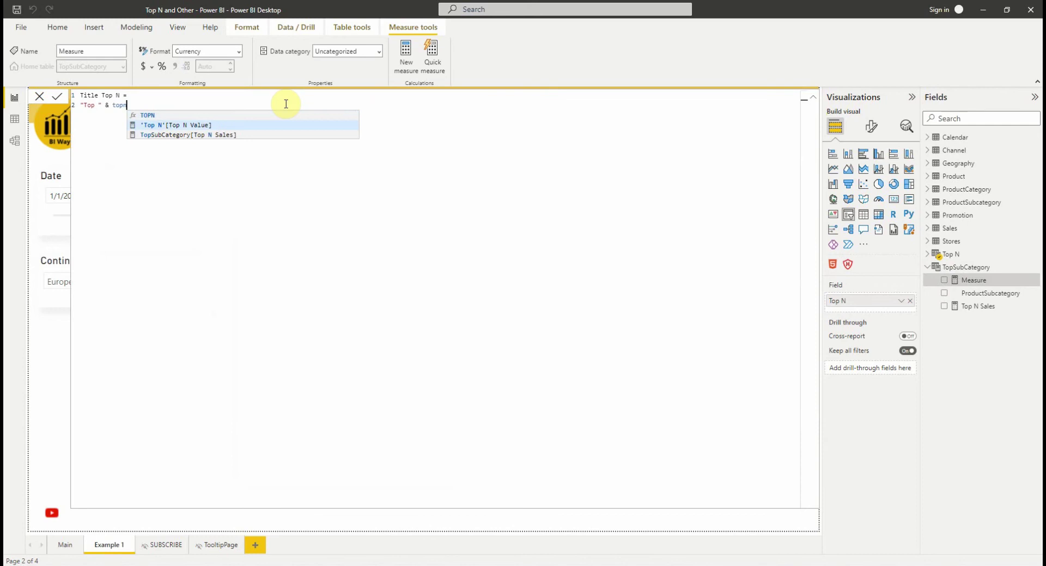
{"action": "key", "text": "Tab"}
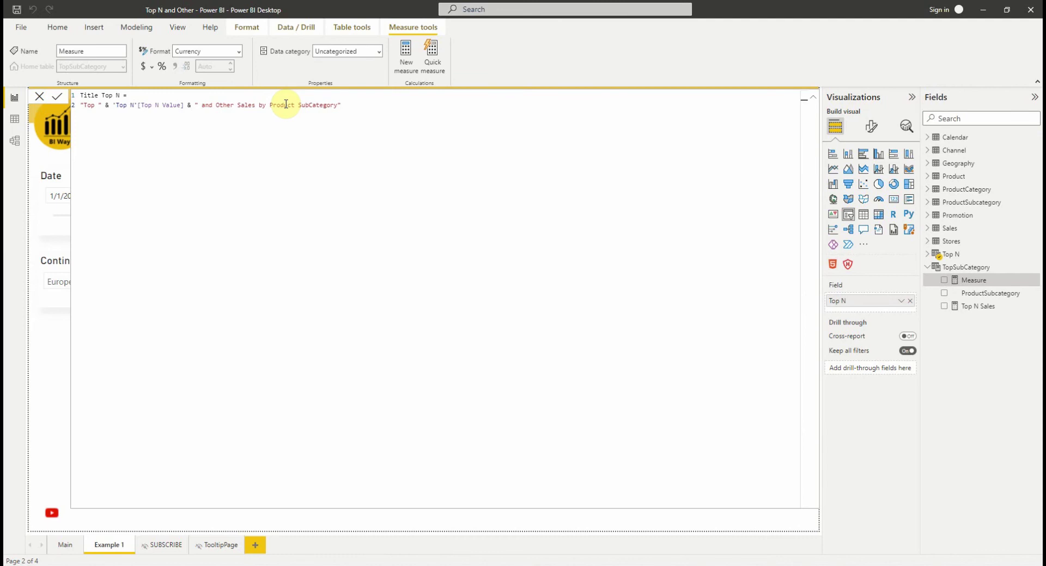
{"action": "key", "text": "Return"}
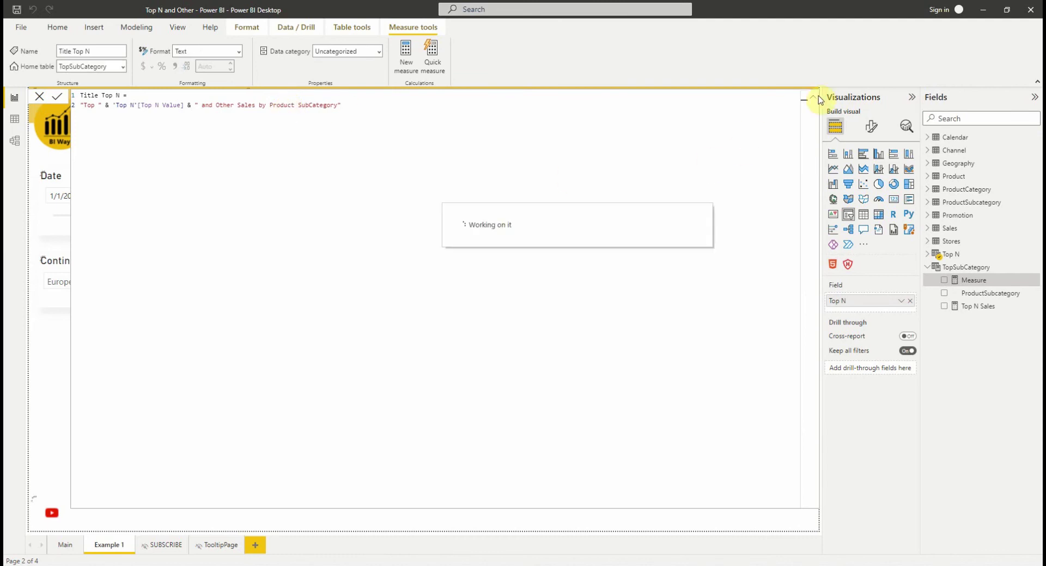
{"action": "left_click", "coordinate": [812, 100]}
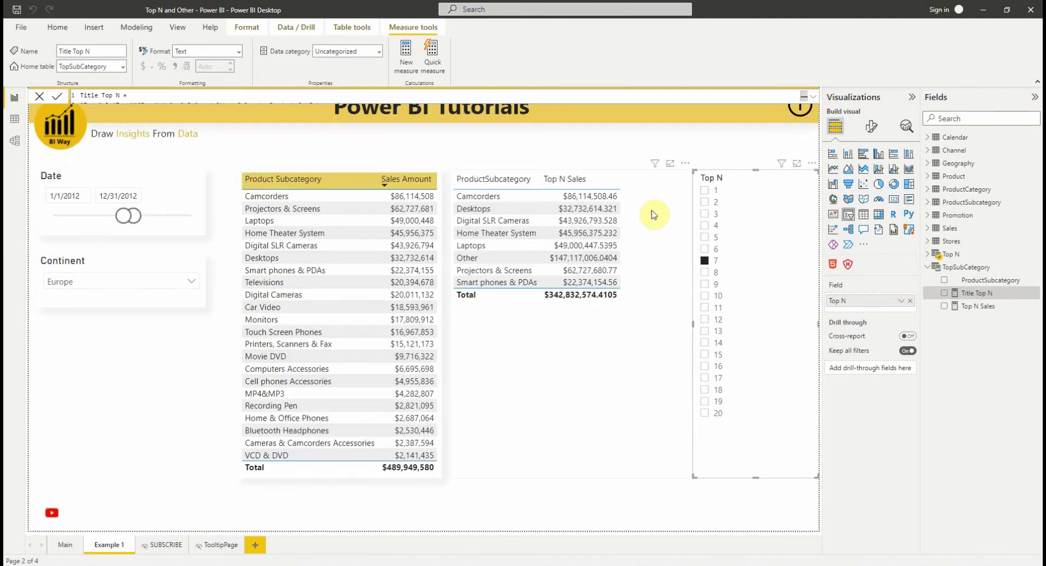
Turn on the title of the ProductSubcategory and Top N Sales table visual and expand its title settings.
{"action": "left_click", "coordinate": [652, 227]}
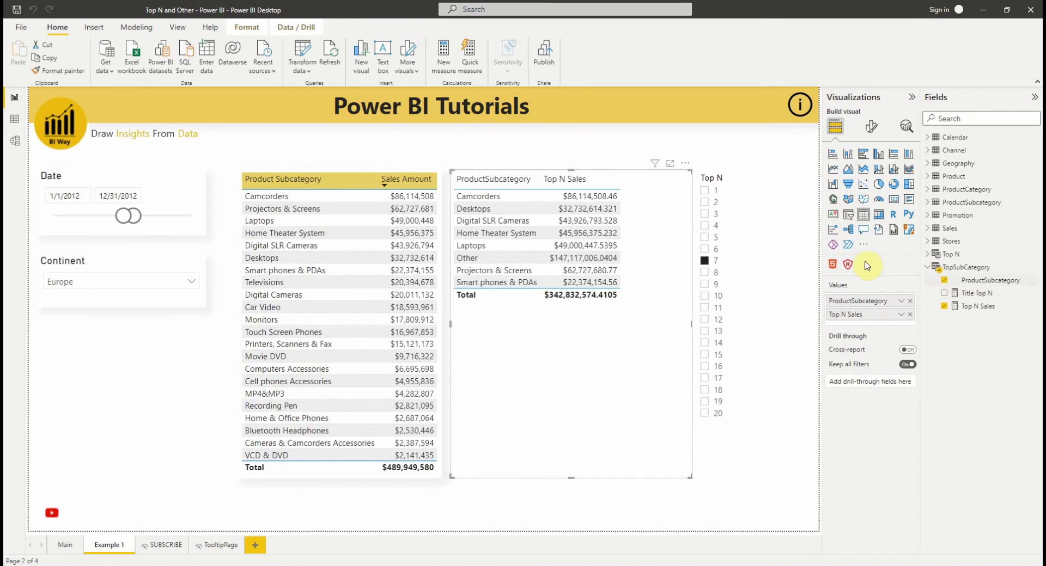
{"action": "left_click", "coordinate": [872, 127]}
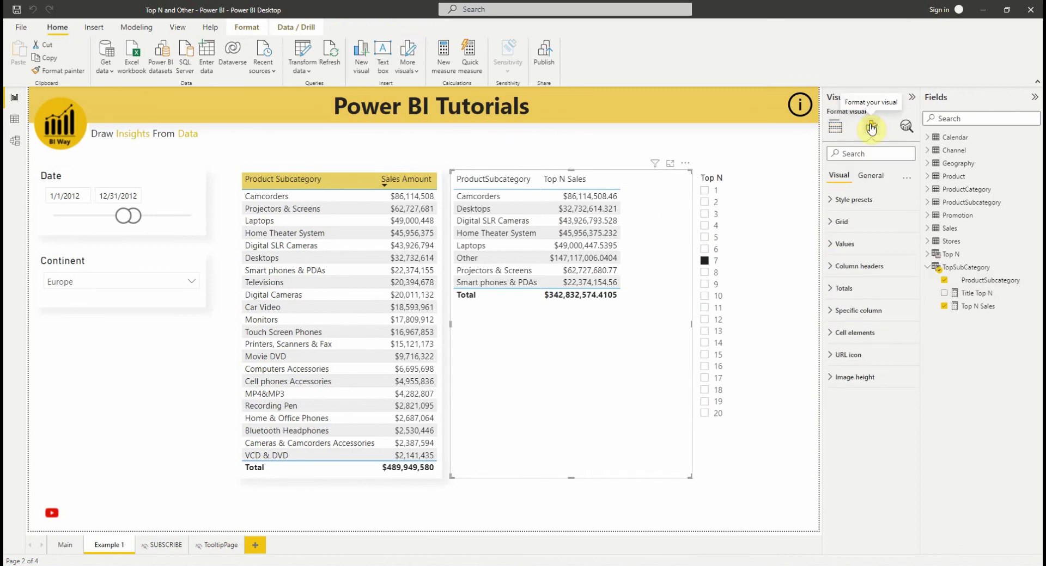
{"action": "left_click", "coordinate": [871, 176]}
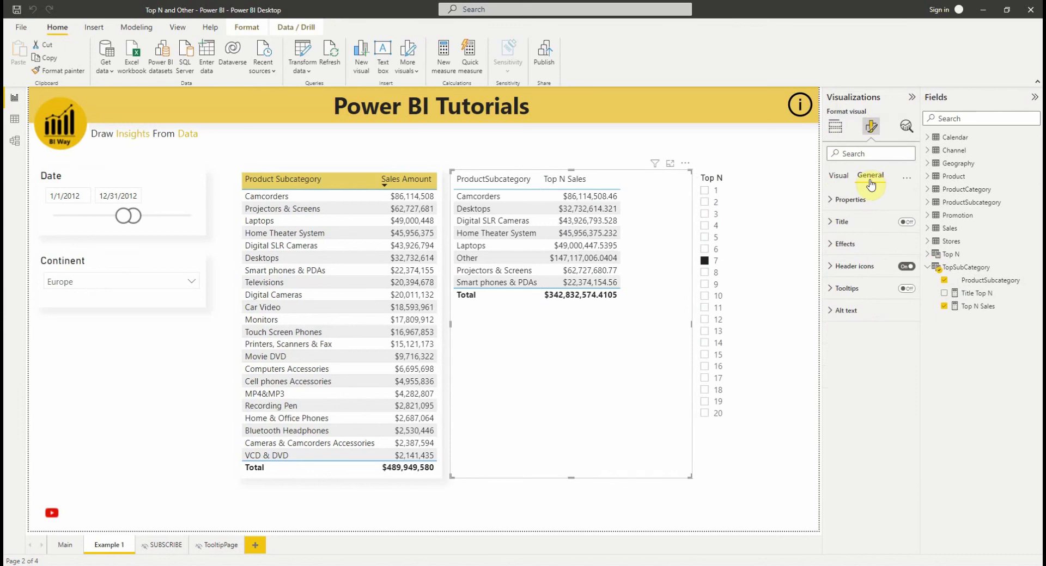
{"action": "left_click", "coordinate": [854, 233]}
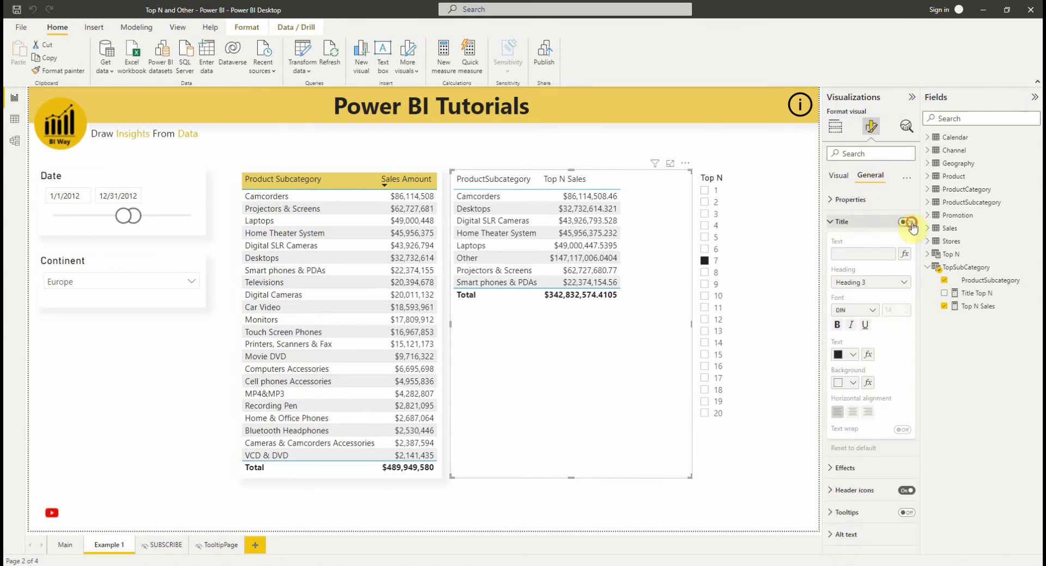
{"action": "left_click", "coordinate": [906, 221]}
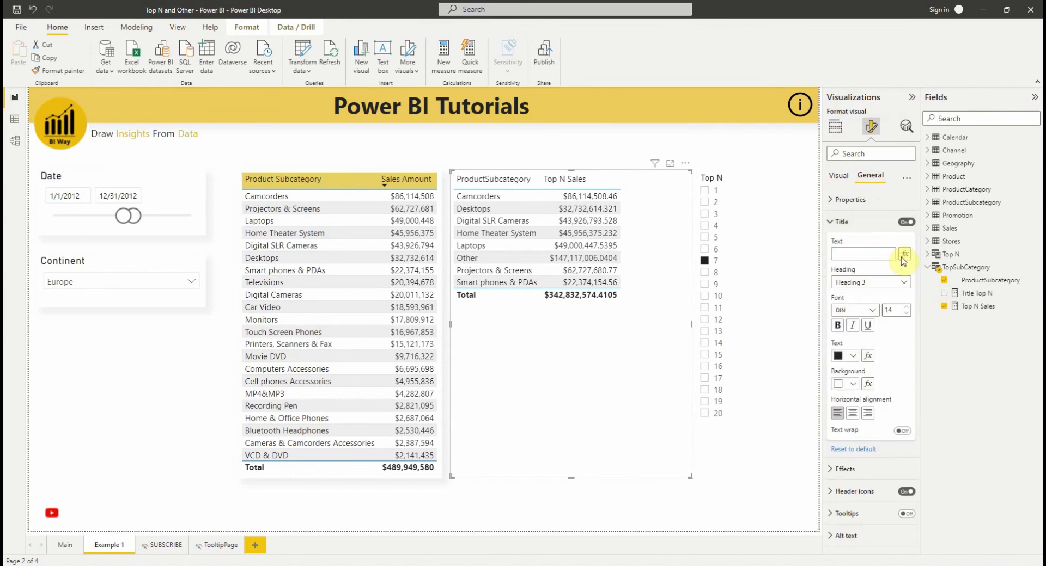
Base the ProductSubcategory table visual's title text on the Title Top N measure using the Field value format style.
{"action": "left_click", "coordinate": [904, 254]}
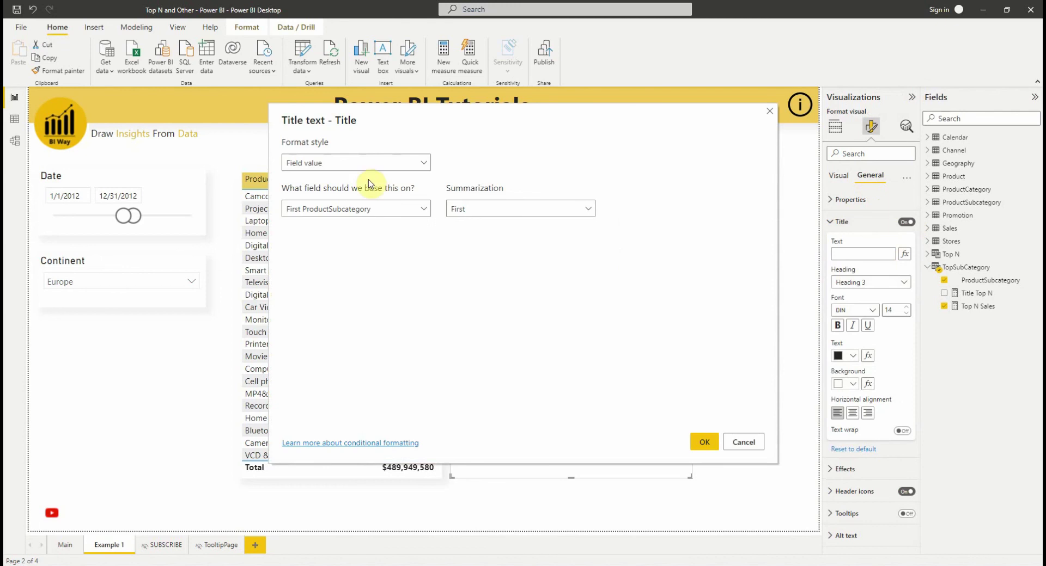
{"action": "left_click", "coordinate": [367, 209]}
{"action": "left_click", "coordinate": [361, 226]}
{"action": "type", "text": "tit"}
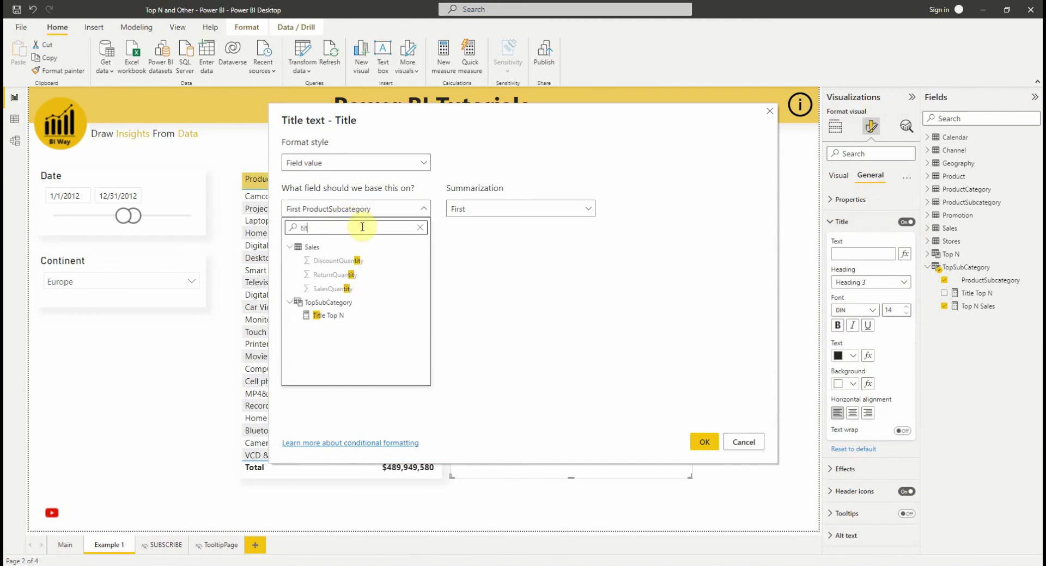
{"action": "left_click", "coordinate": [333, 315]}
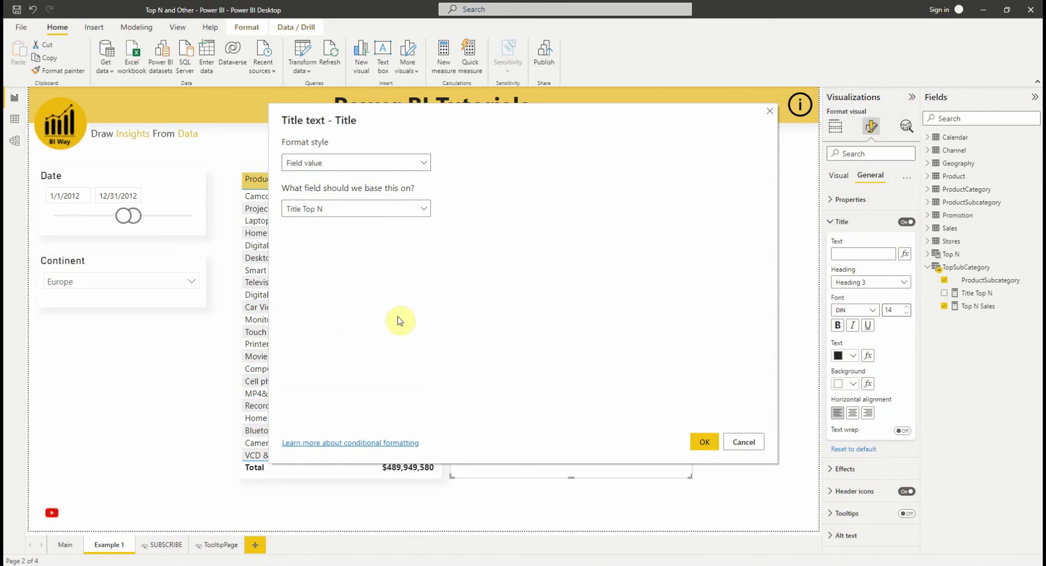
{"action": "left_click", "coordinate": [704, 442]}
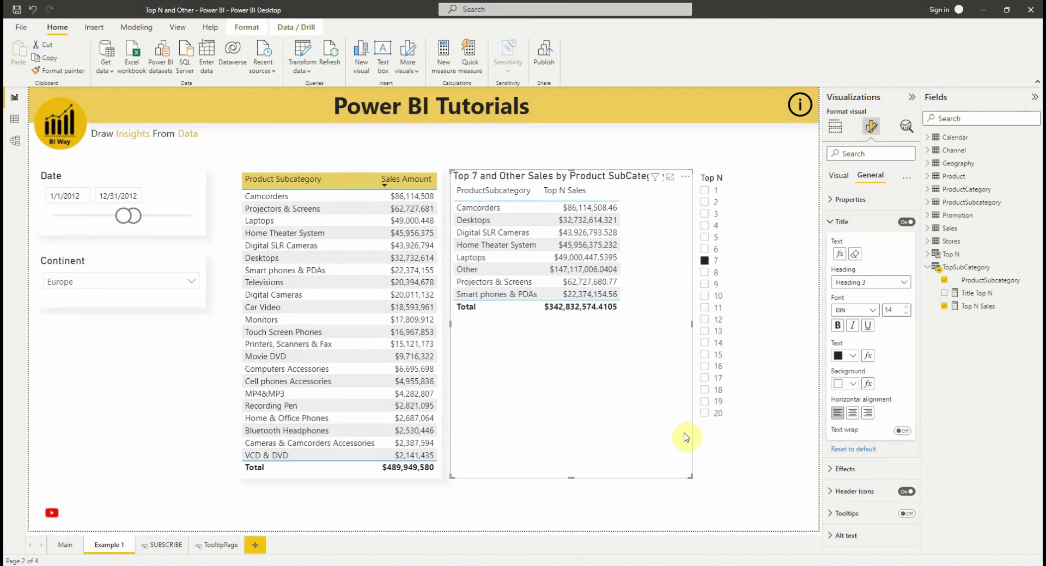
Set the title's font size to 16 with centred alignment and shorten the visual to end just below its Total row.
{"action": "left_click", "coordinate": [907, 307]}
{"action": "left_click", "coordinate": [906, 307]}
{"action": "left_click", "coordinate": [852, 413]}
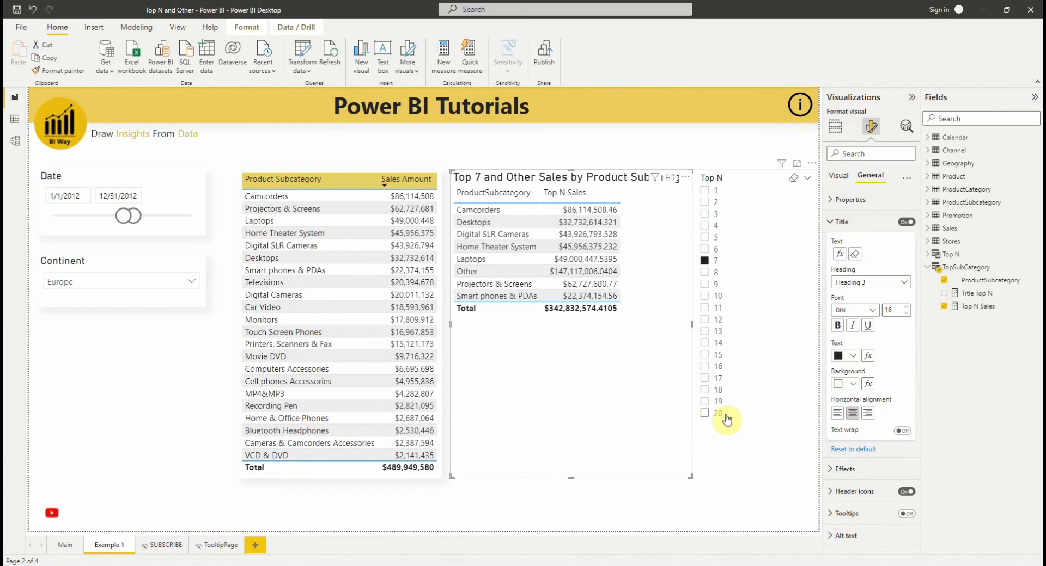
{"action": "left_click_drag", "start_coordinate": [569, 477], "coordinate": [572, 324]}
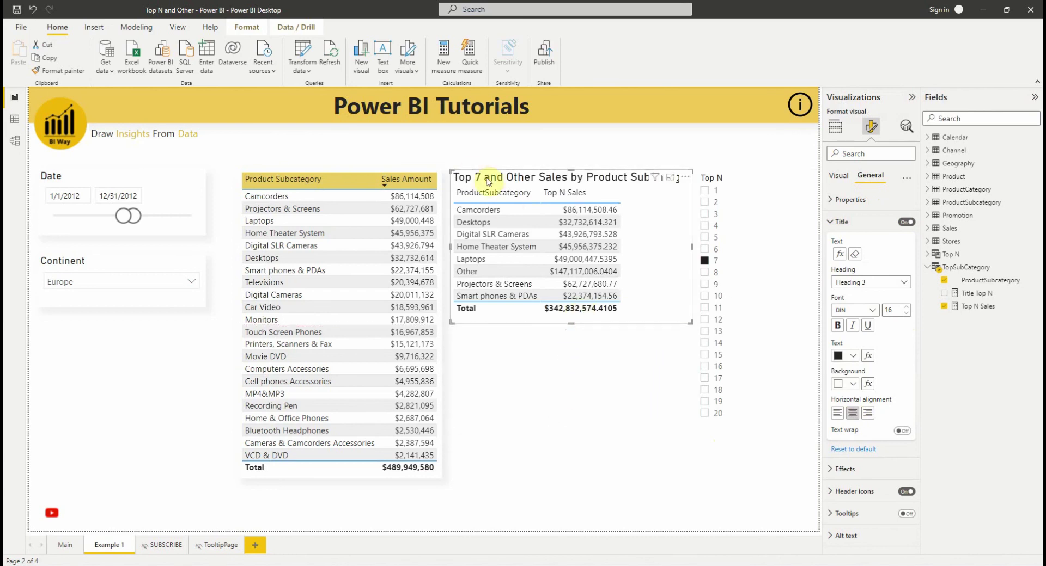
Test the dynamic title by selecting 6 in the Top N slicer, clearing it and selecting 6 again.
{"action": "left_click", "coordinate": [705, 249]}
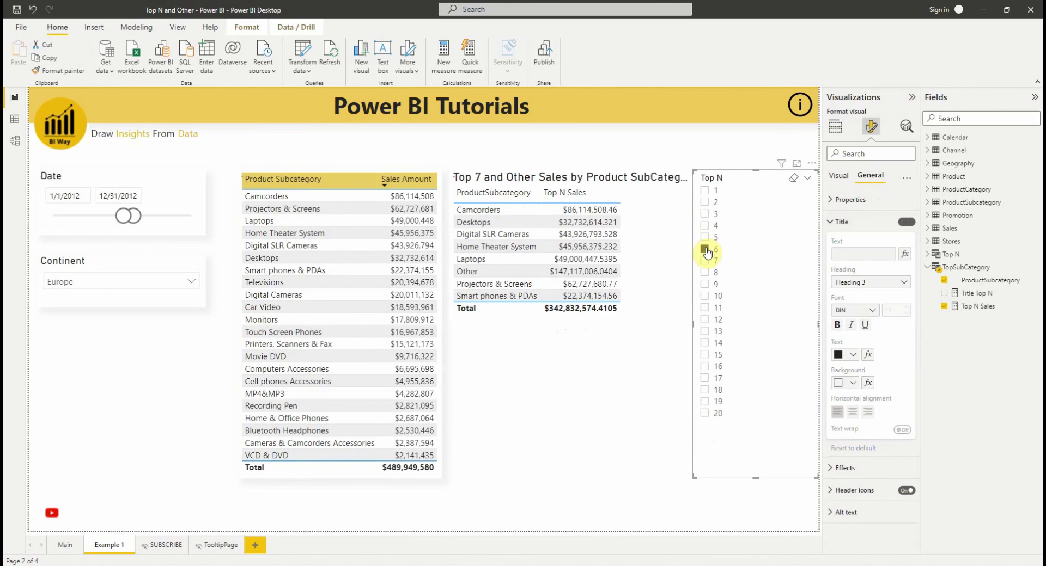
{"action": "left_click", "coordinate": [706, 249]}
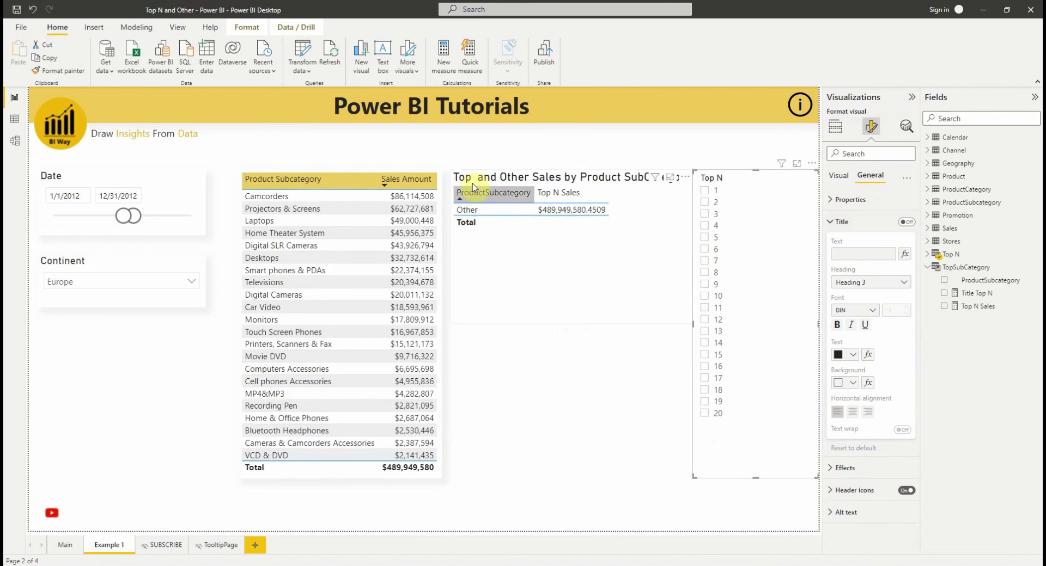
{"action": "left_click", "coordinate": [705, 250]}
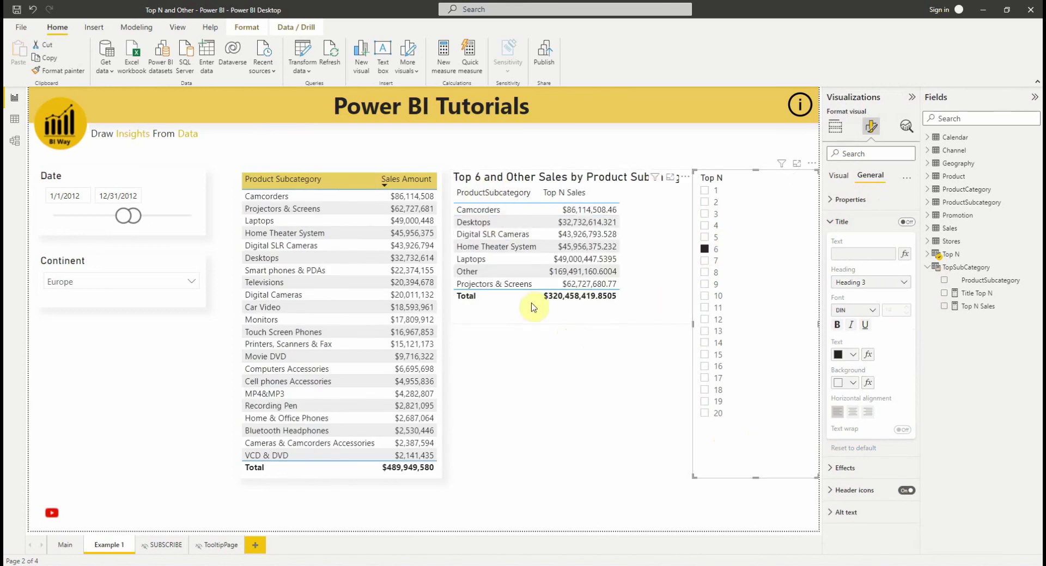
Duplicate the ProductSubcategory and Top N Sales table, place the copy directly below the original and convert it to a pie chart.
{"action": "left_click", "coordinate": [535, 322]}
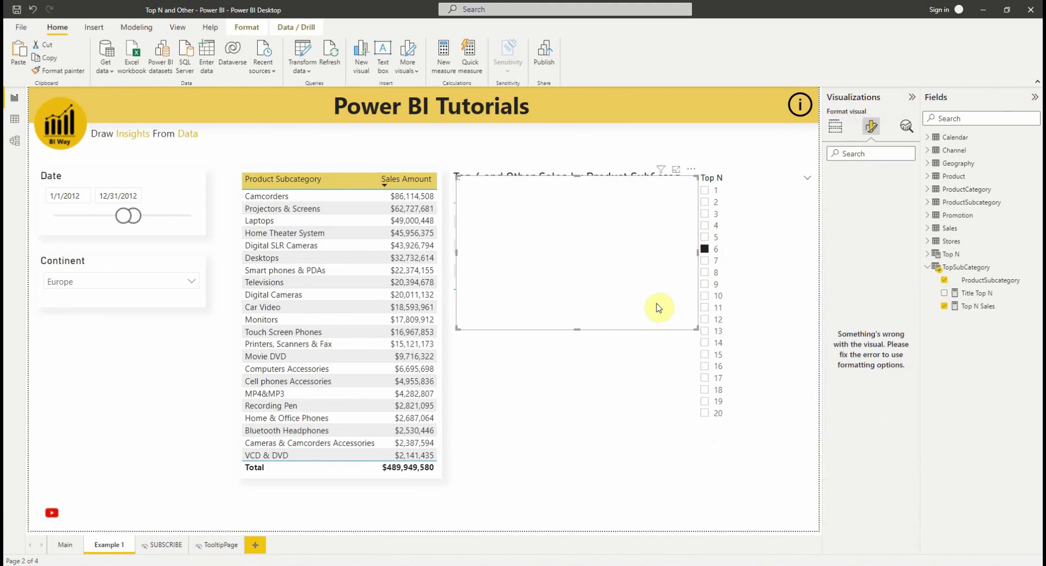
{"action": "left_click_drag", "start_coordinate": [685, 168], "coordinate": [685, 336]}
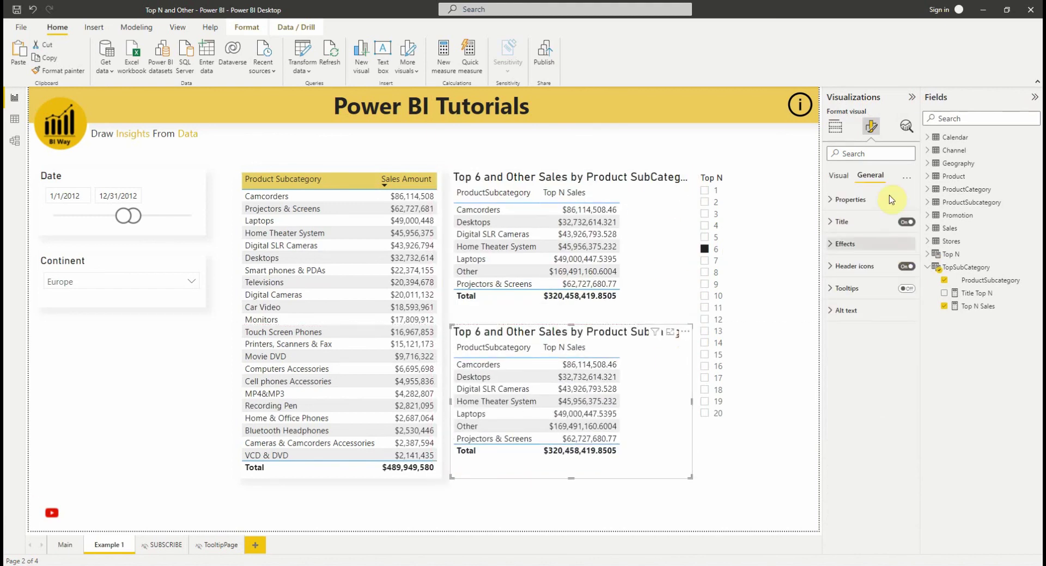
{"action": "left_click", "coordinate": [835, 127]}
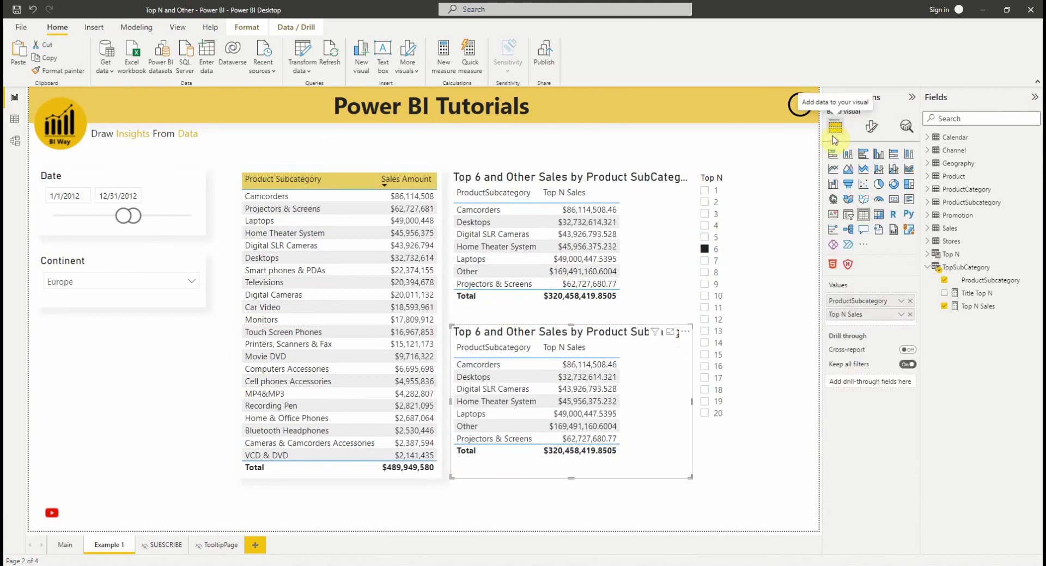
{"action": "left_click", "coordinate": [878, 185]}
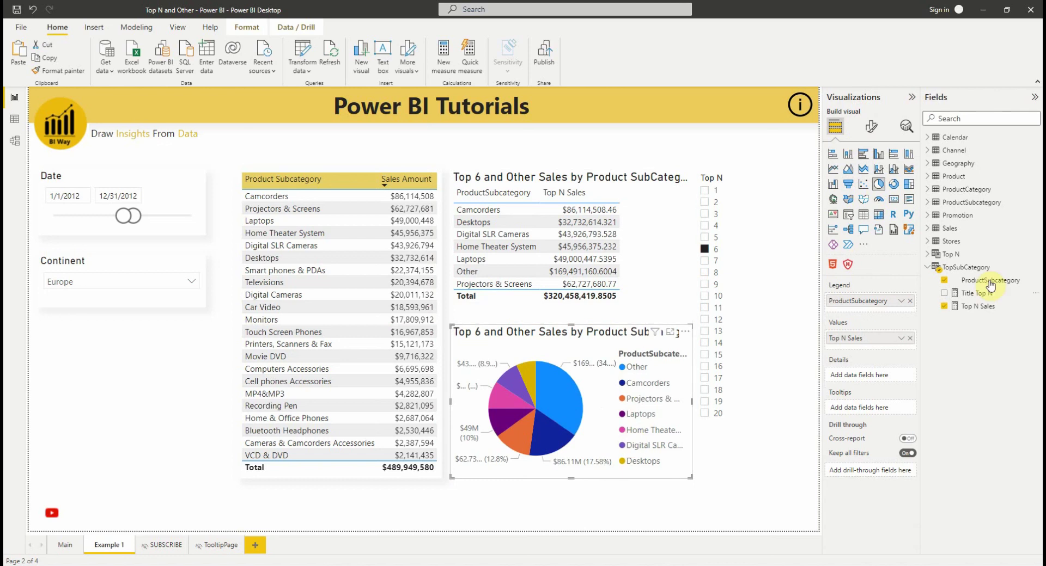
Collapse the TopSubCategory table's field list, deselect the pie chart and go to the SUBSCRIBE page.
{"action": "left_click", "coordinate": [927, 267]}
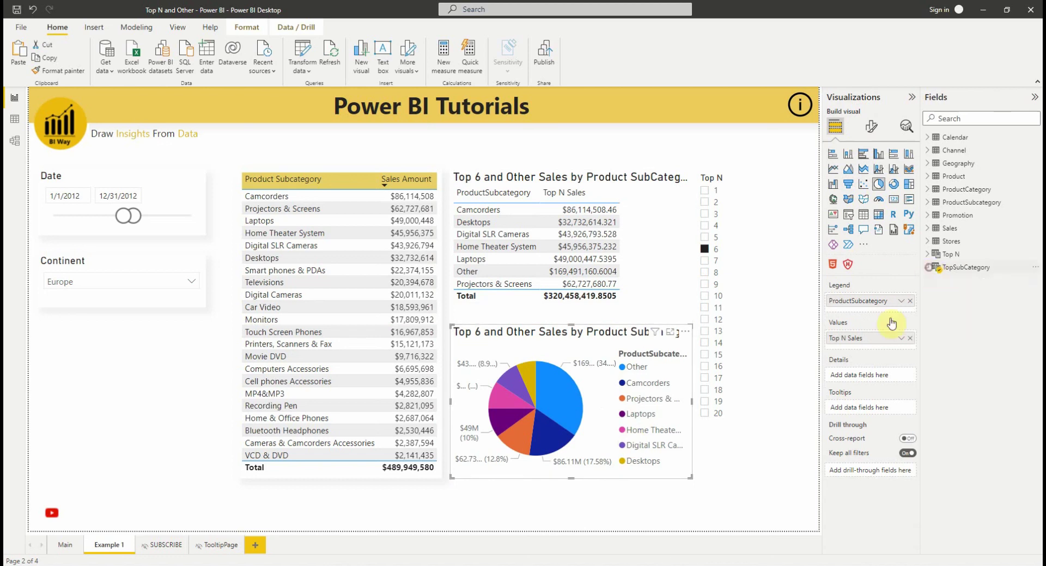
{"action": "left_click", "coordinate": [418, 506]}
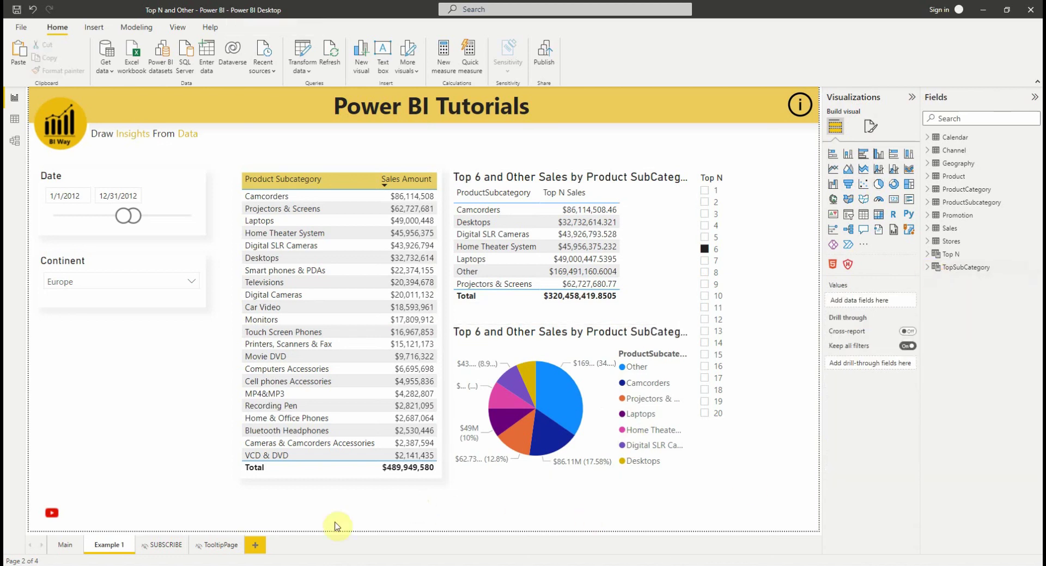
{"action": "left_click", "coordinate": [180, 545]}
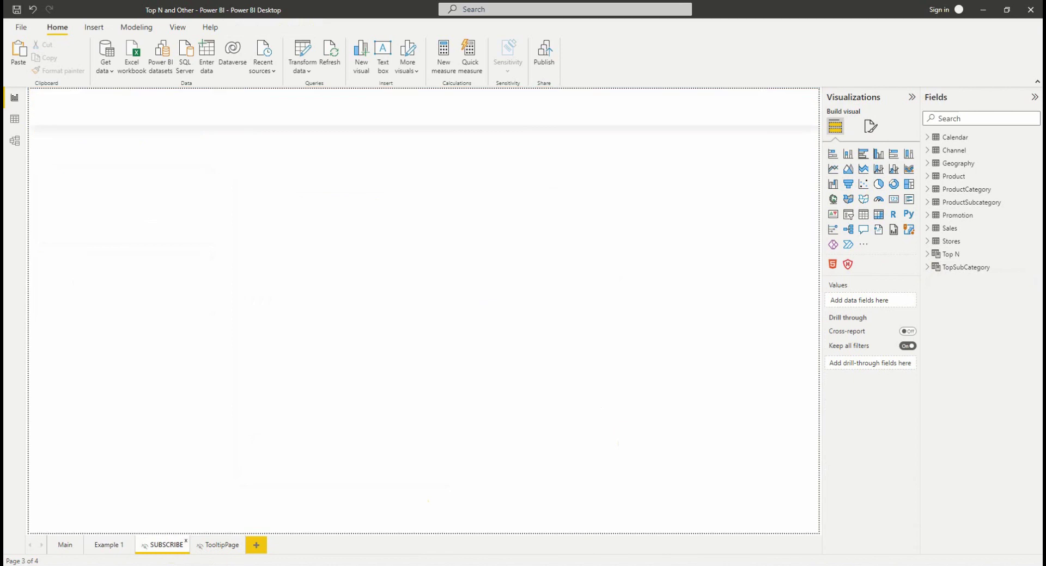